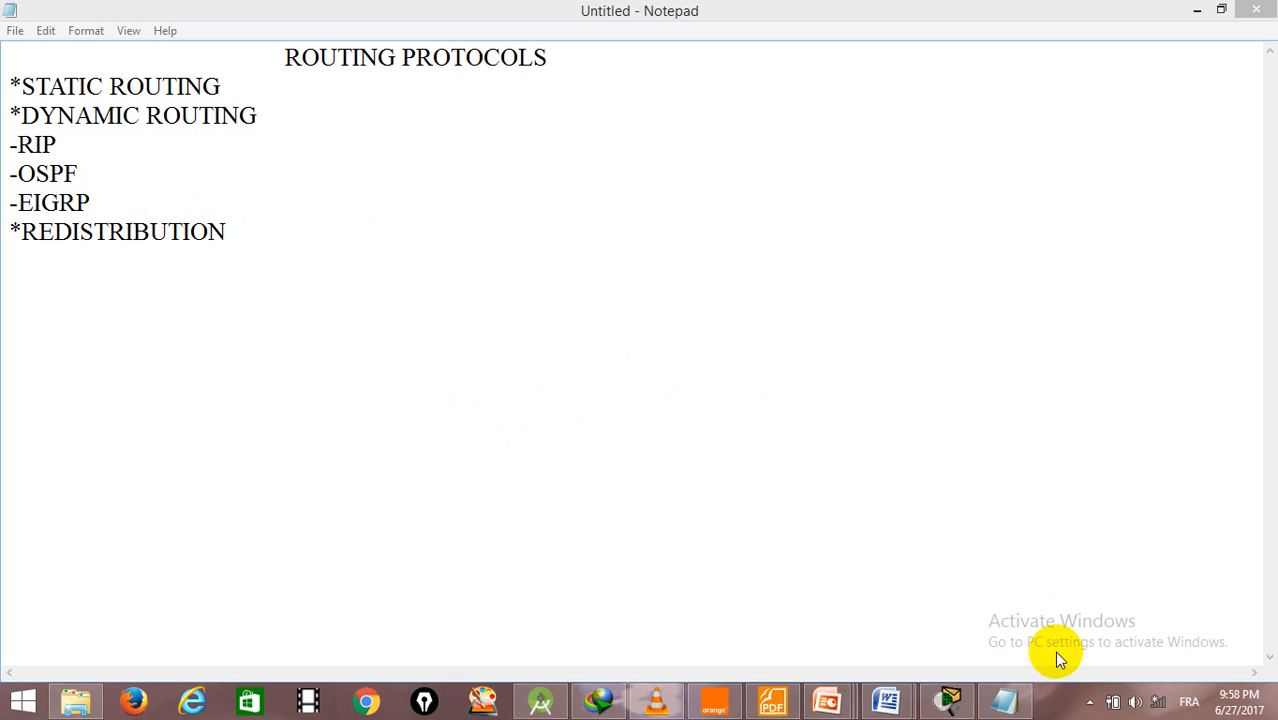
# - Switch to Cisco Packet Tracer and open the Serial0/0 interface configuration of Router0
pyautogui.click(953, 703)
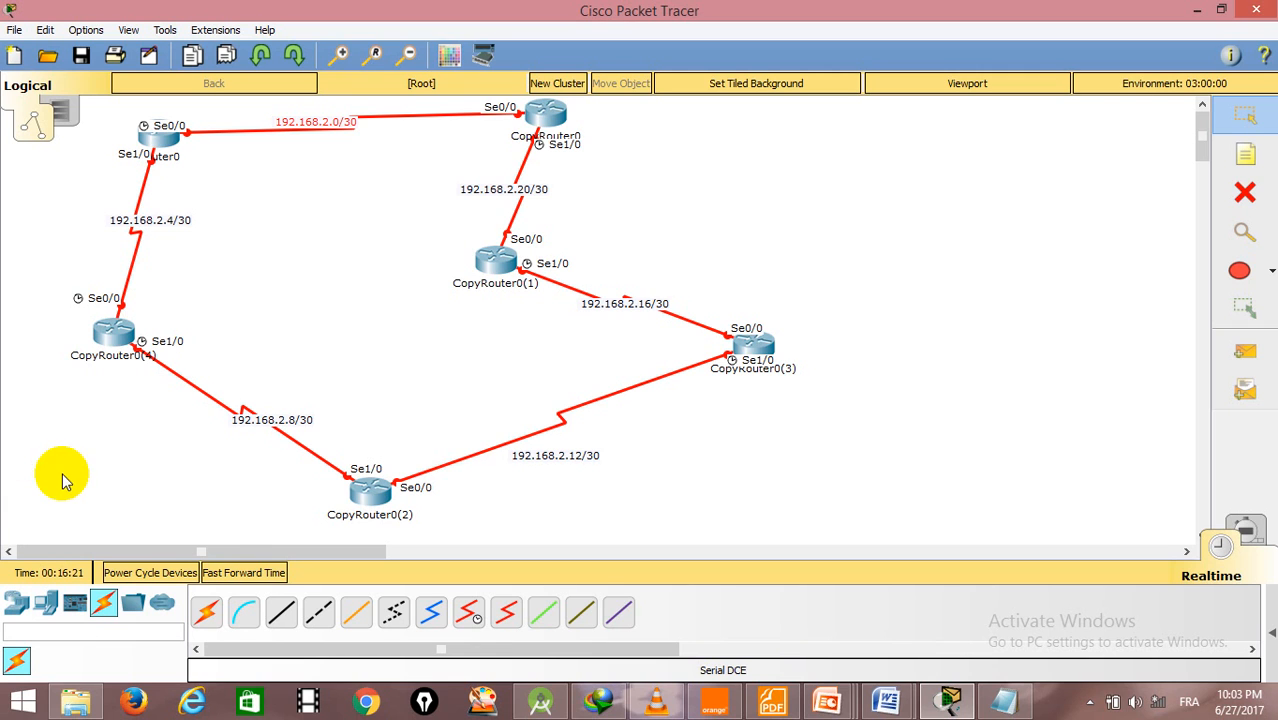
pyautogui.click(162, 132)
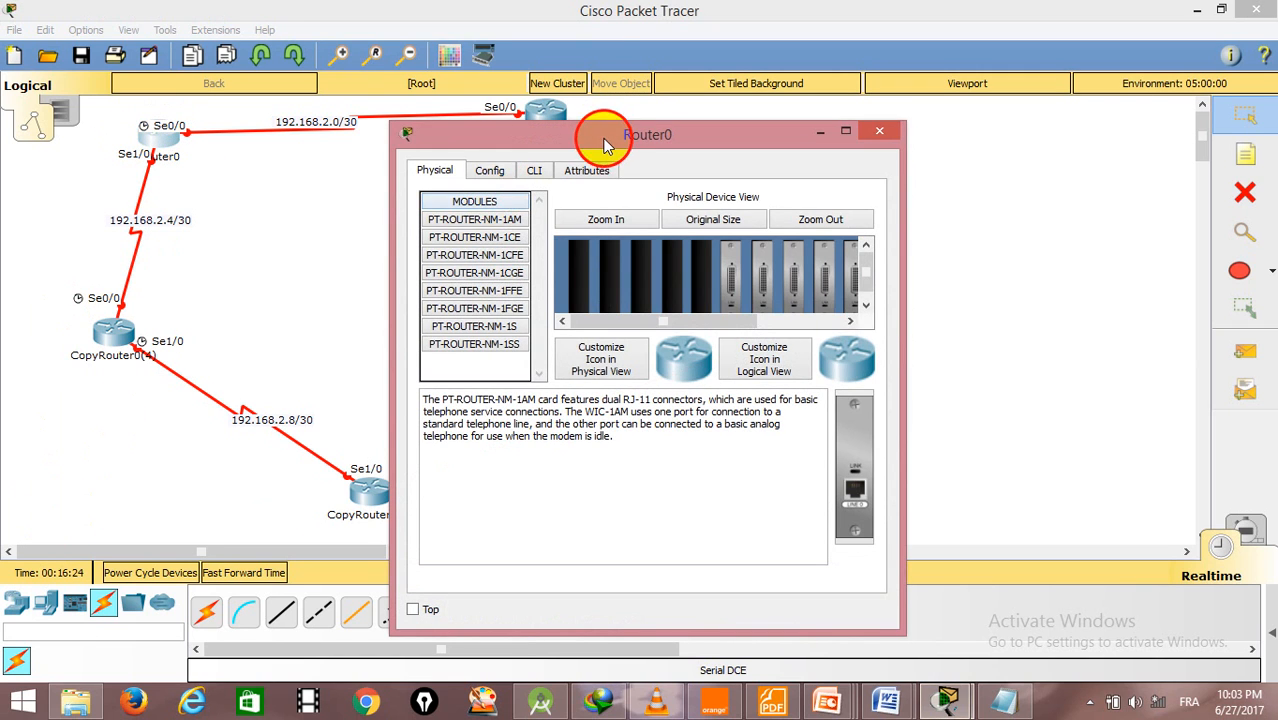
pyautogui.moveTo(607, 134); pyautogui.dragTo(749, 76)
pyautogui.click(636, 114)
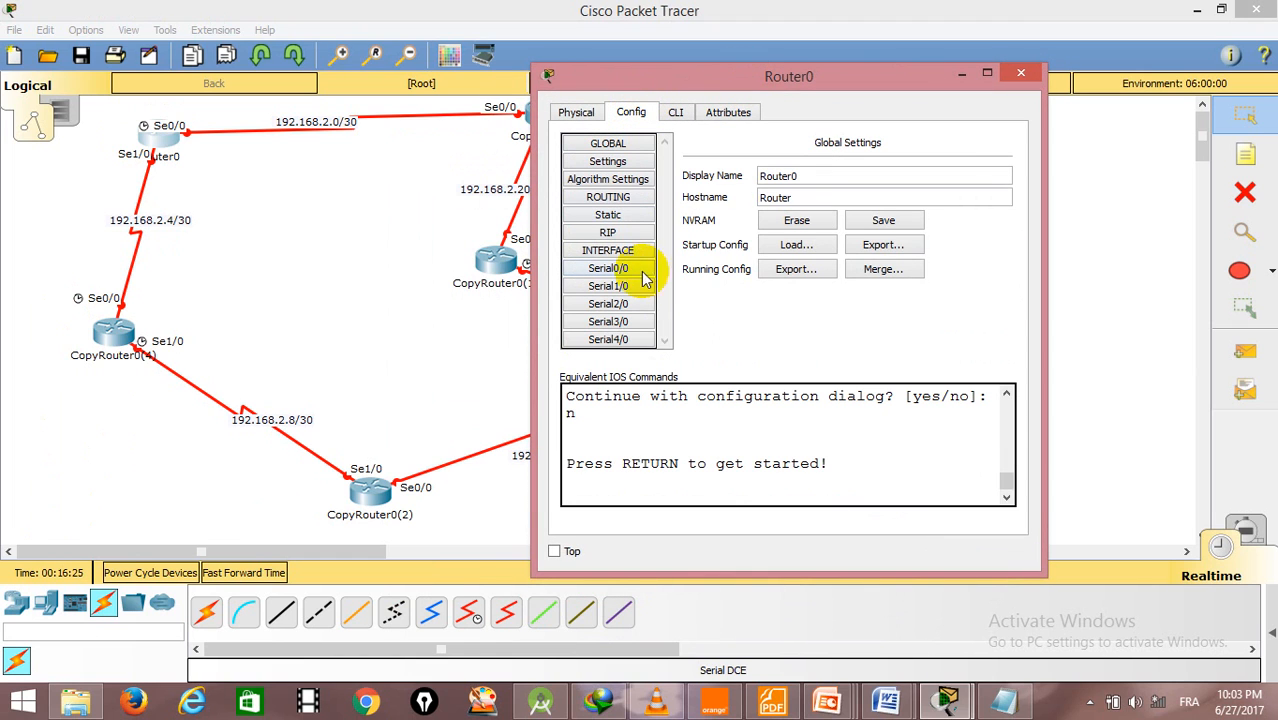
pyautogui.click(628, 268)
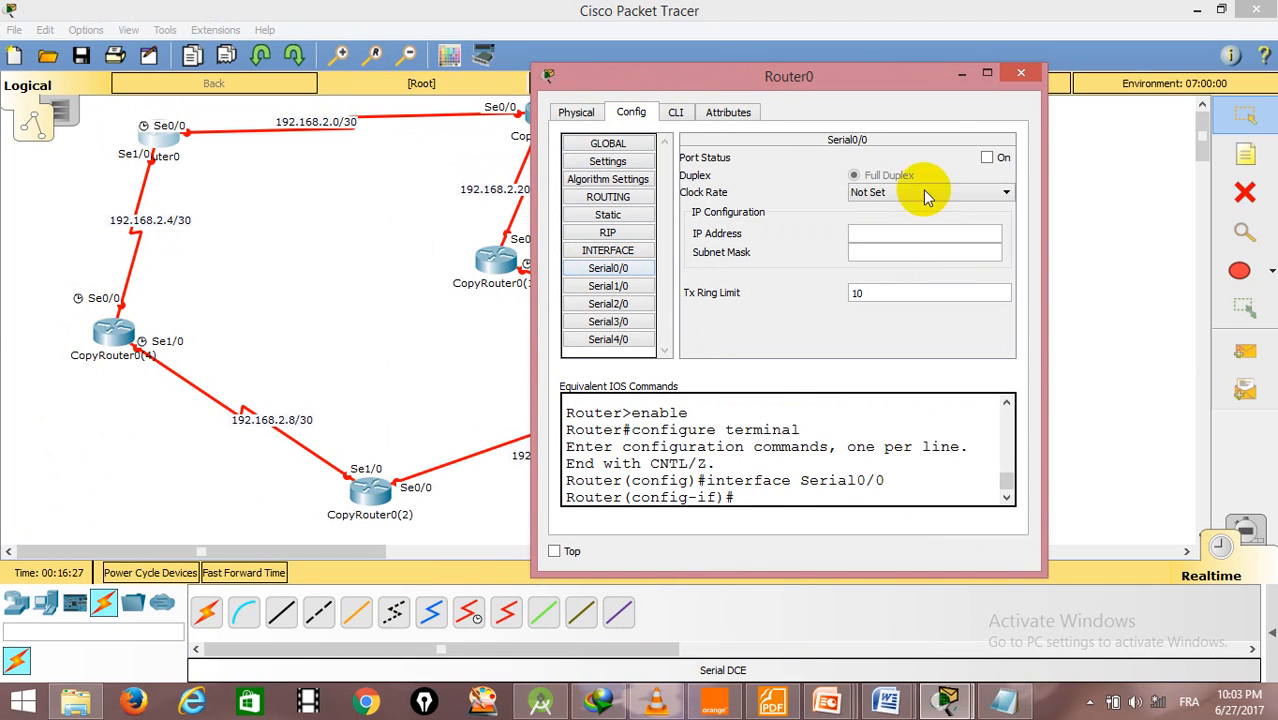
# - Turn on Router0's Serial0/0 port and assign it IP address 192.168.2.1 with subnet mask 255.255.255.252
pyautogui.click(987, 157)
pyautogui.click(913, 232)
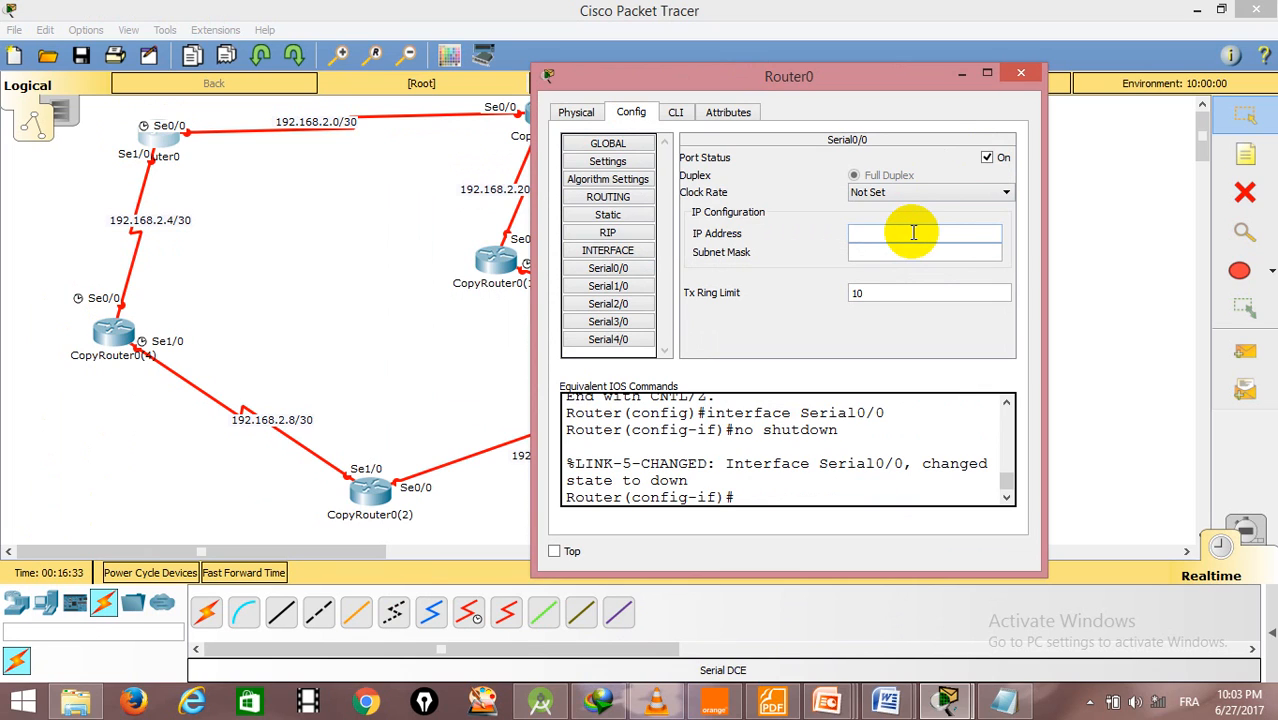
pyautogui.write('192.168.2.1')
pyautogui.click(985, 257)
pyautogui.press('BackSpace')
pyautogui.write('252')
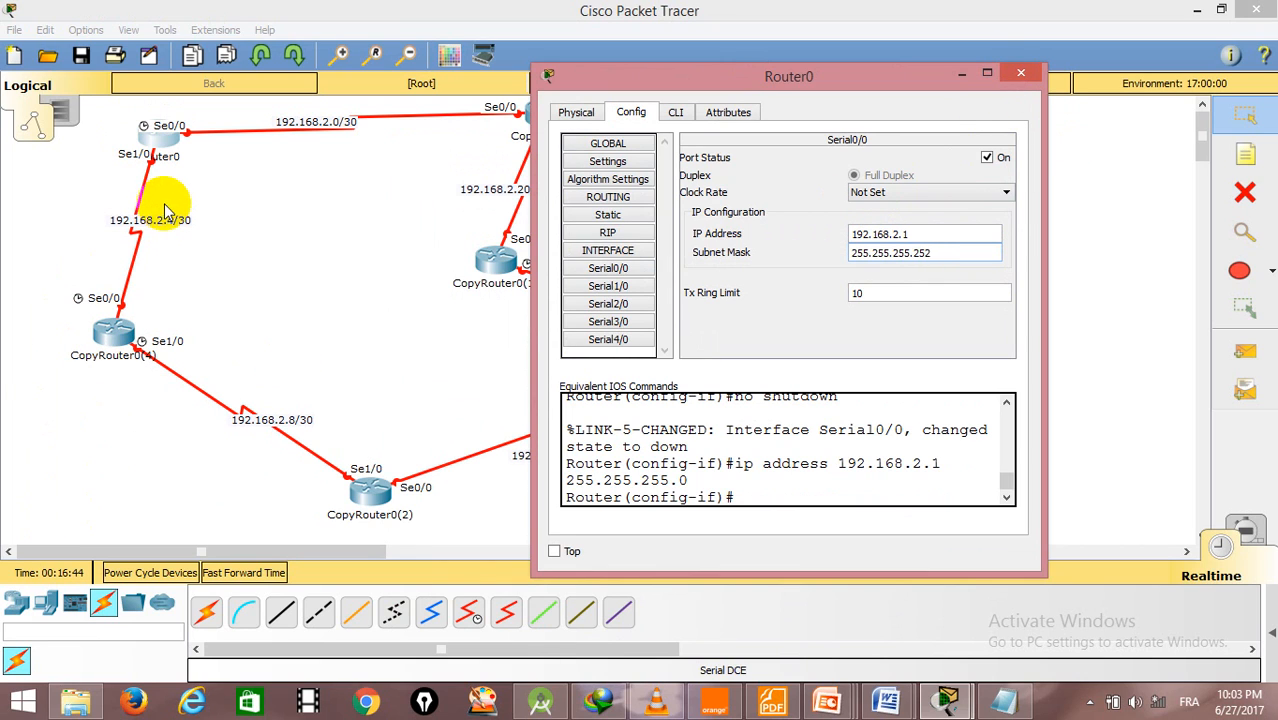
# - Turn on Router0's Serial1/0 port, assign it 192.168.2.5 with mask 255.255.255.252, and close the router's window
pyautogui.click(608, 286)
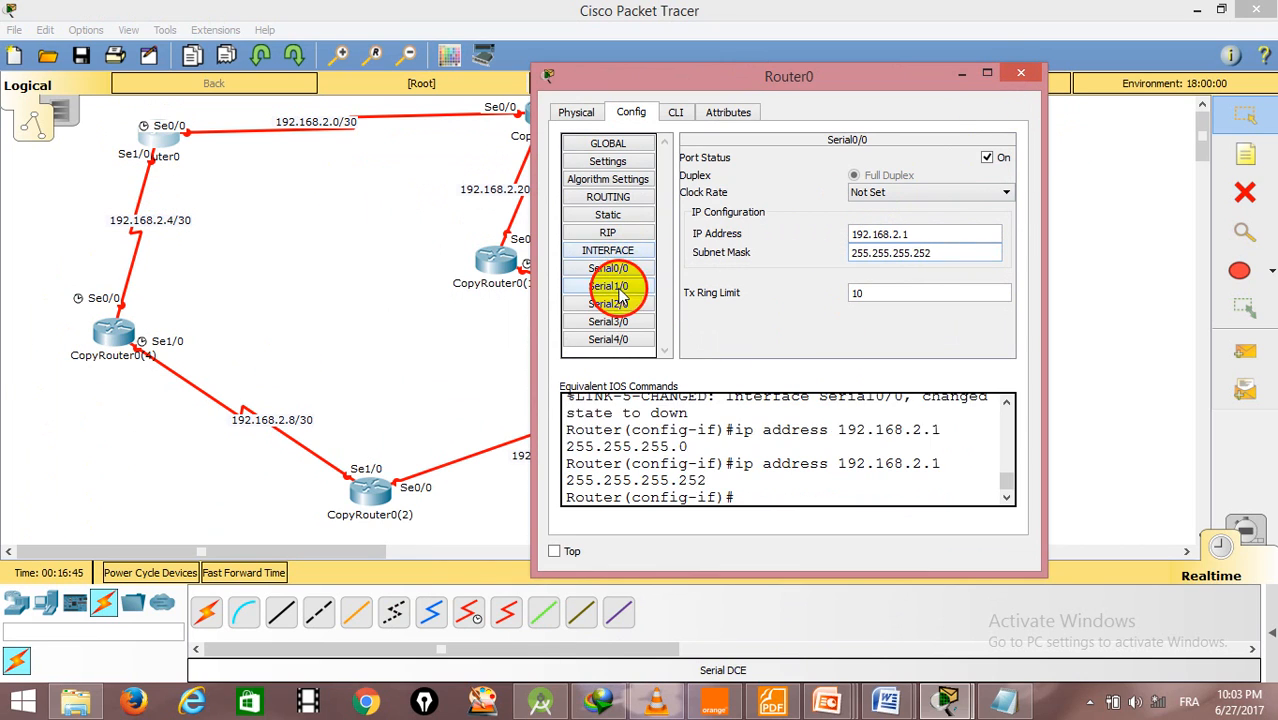
pyautogui.click(987, 157)
pyautogui.click(878, 230)
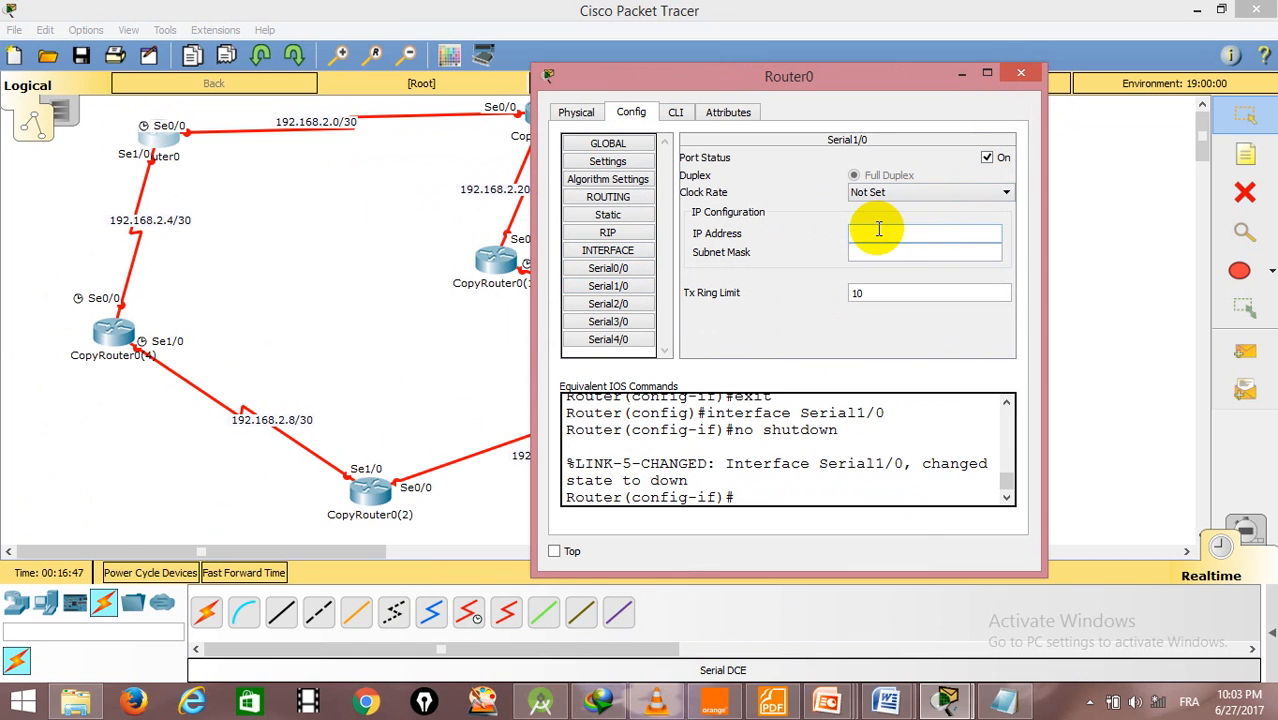
pyautogui.write('192.168.2.5')
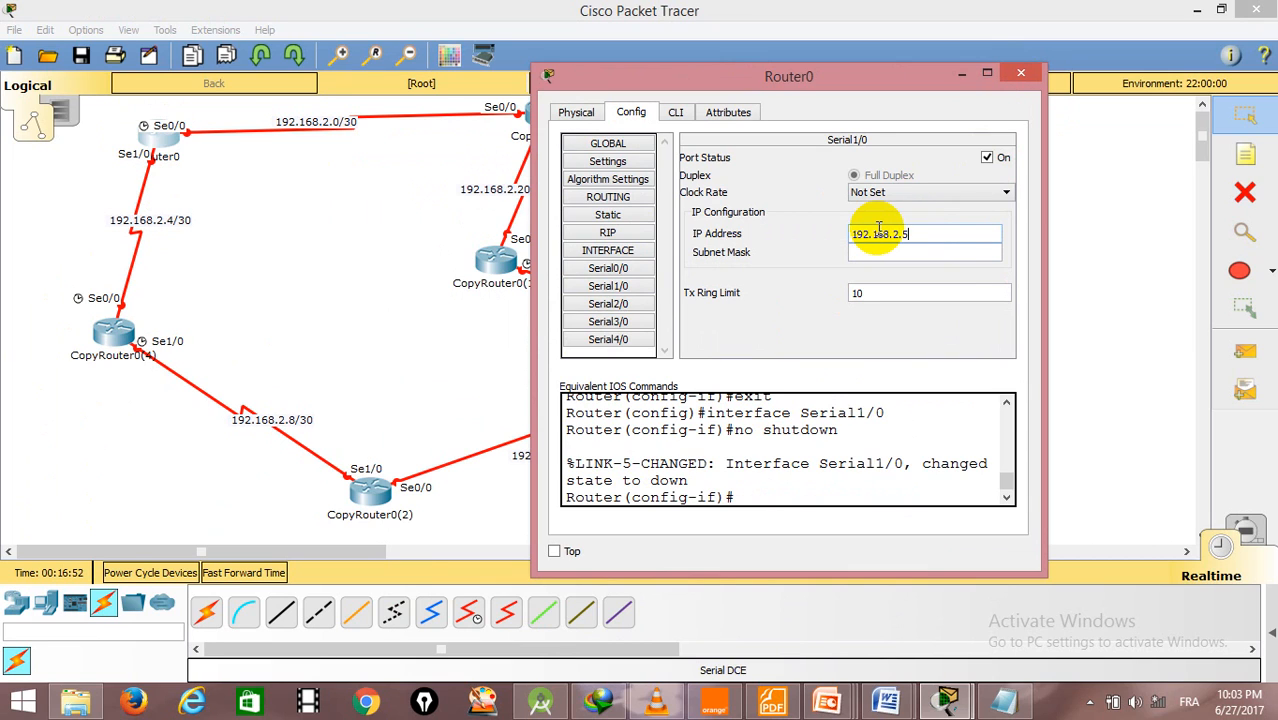
pyautogui.click(970, 257)
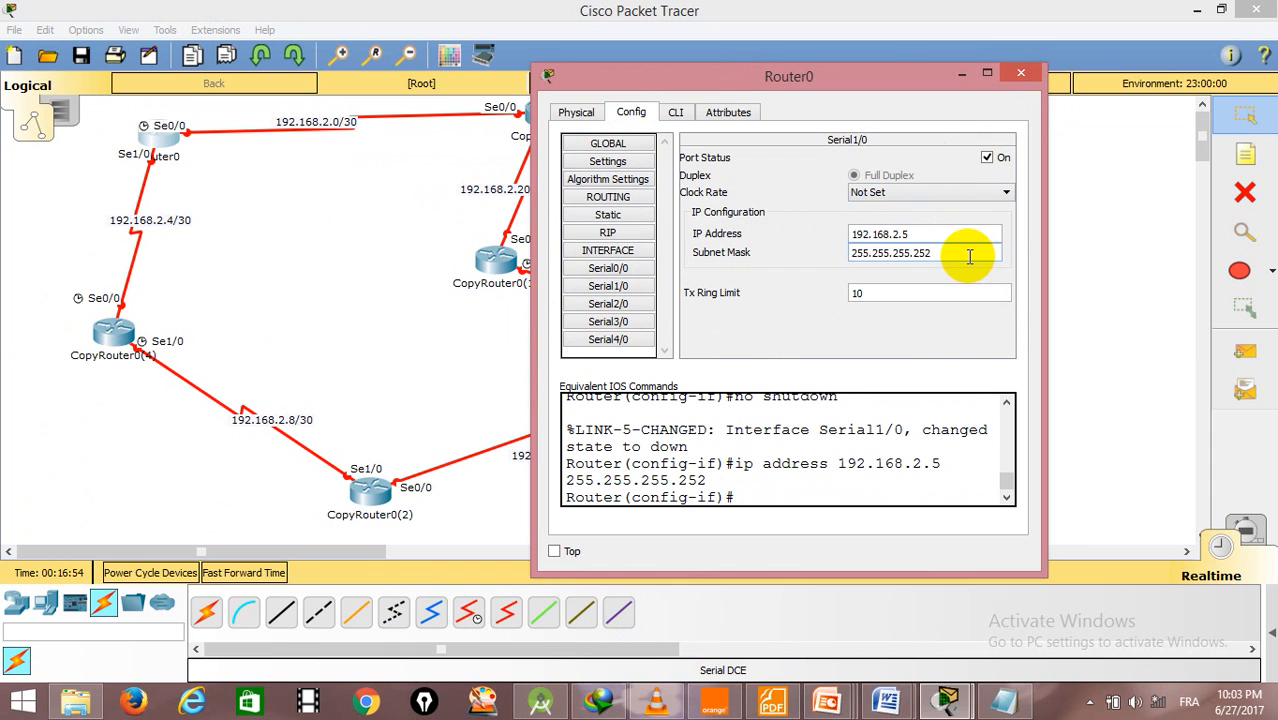
pyautogui.click(1020, 72)
# - On CopyRouter0, turn on Serial0/0 and assign it IP address 192.168.2.2 with subnet mask 255.255.255.252
pyautogui.click(540, 115)
pyautogui.moveTo(648, 135); pyautogui.dragTo(870, 107)
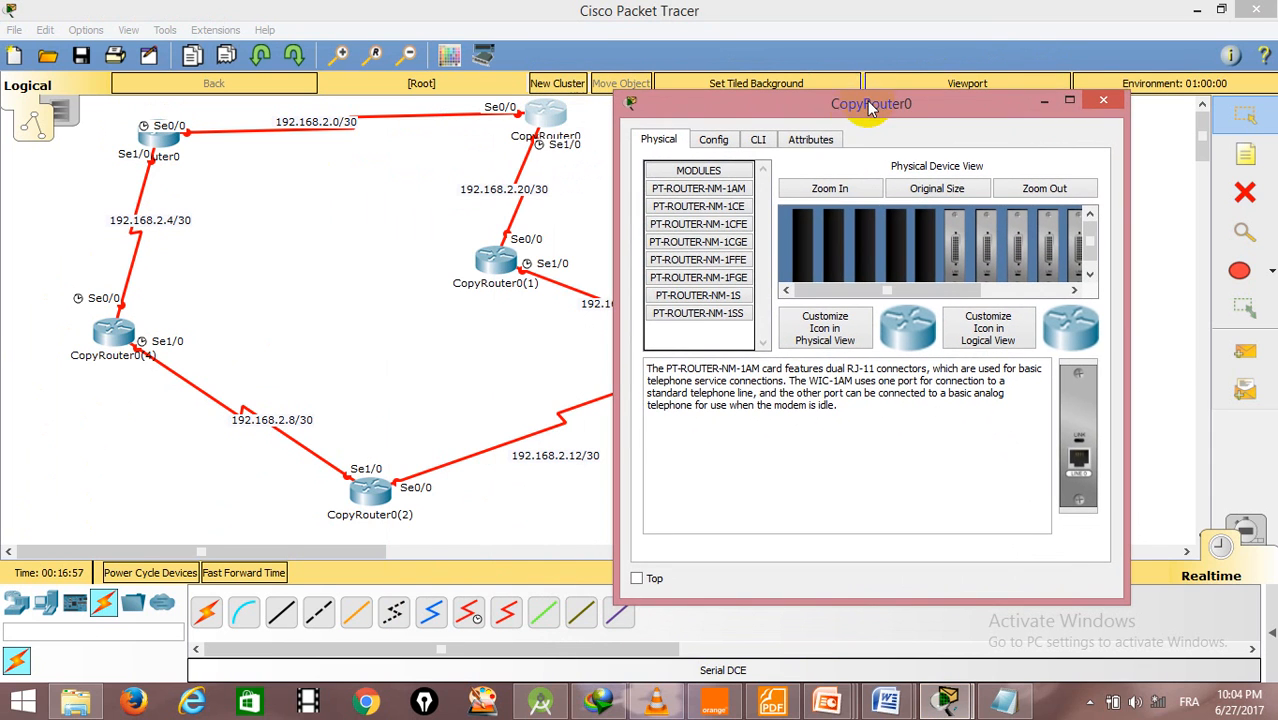
pyautogui.click(714, 140)
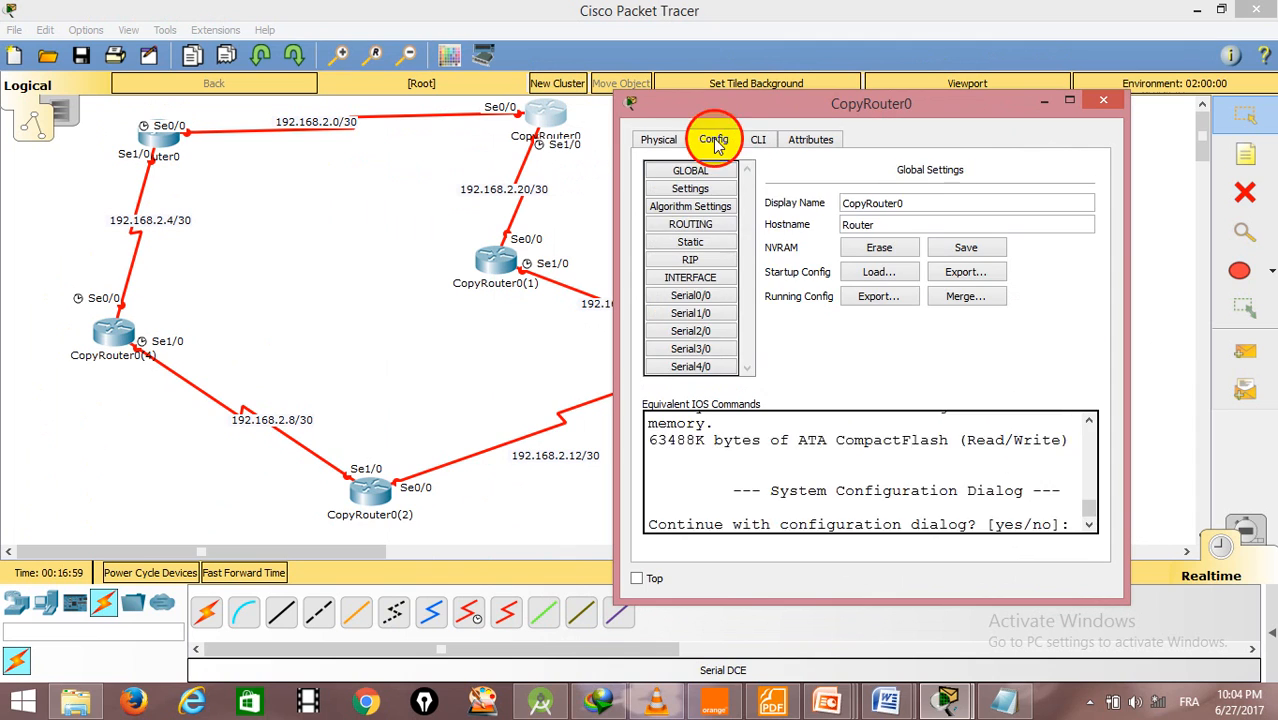
pyautogui.click(712, 295)
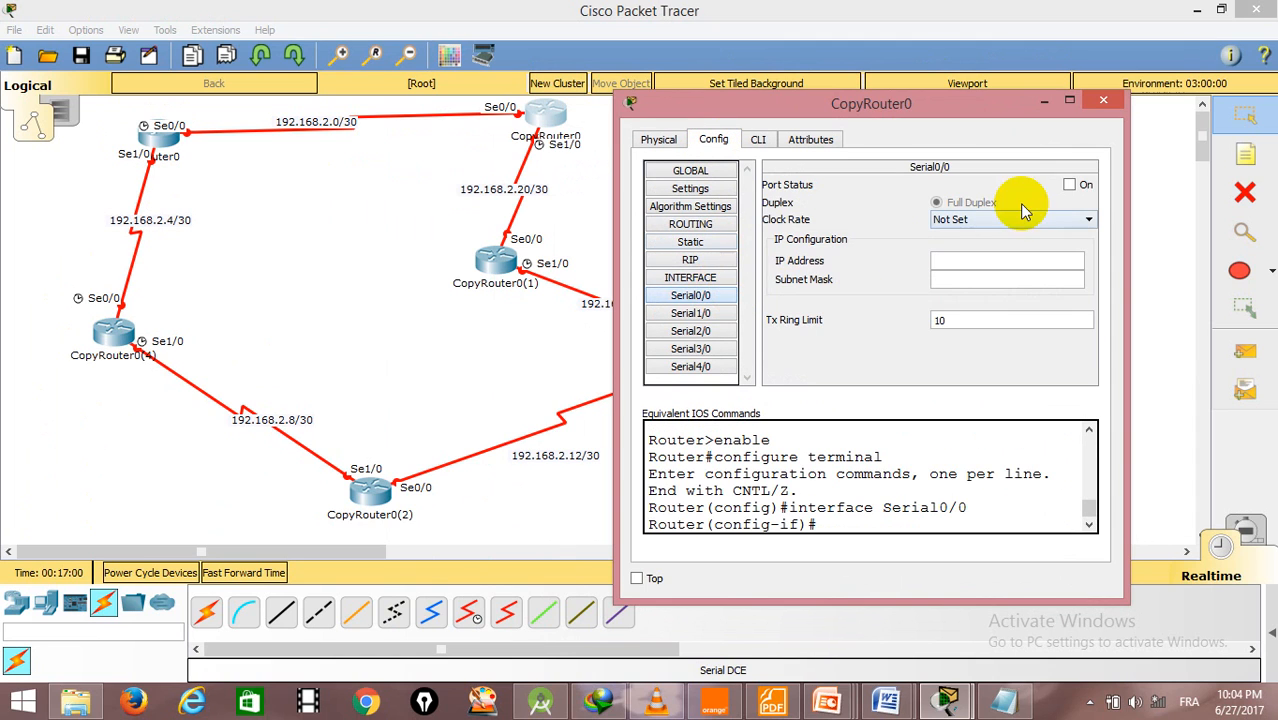
pyautogui.click(1085, 188)
pyautogui.click(973, 258)
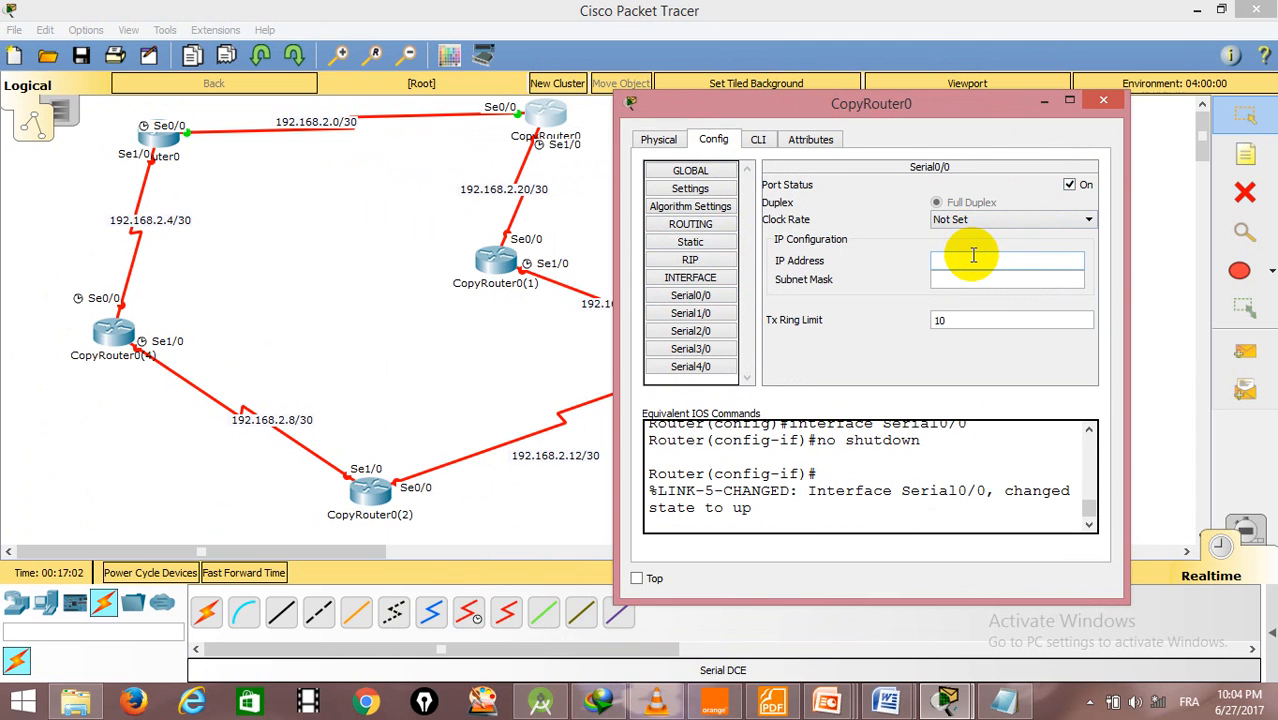
pyautogui.write('192.168.2.2')
pyautogui.click(1050, 279)
pyautogui.press('BackSpace')
pyautogui.write('252')
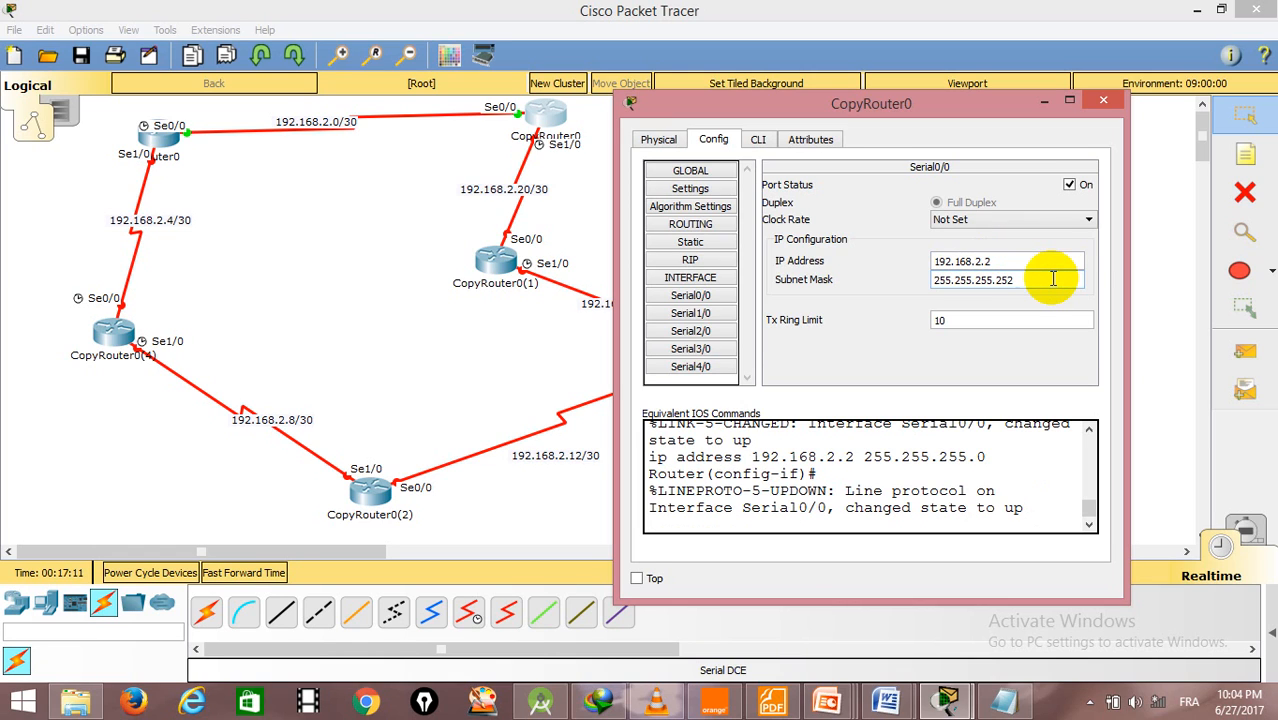
pyautogui.press('Return')
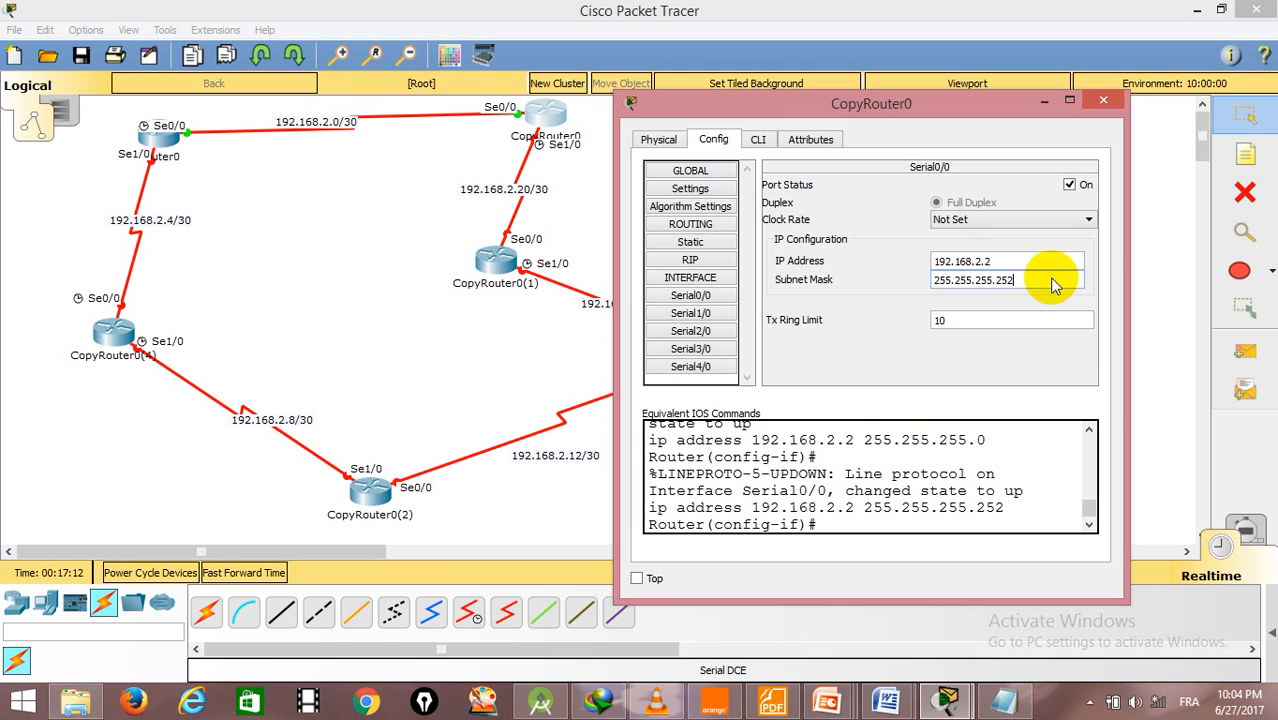
# - Turn on CopyRouter0's Serial1/0 port, assign it 192.168.2.21 with mask 255.255.255.252, and close the router's window
pyautogui.click(716, 314)
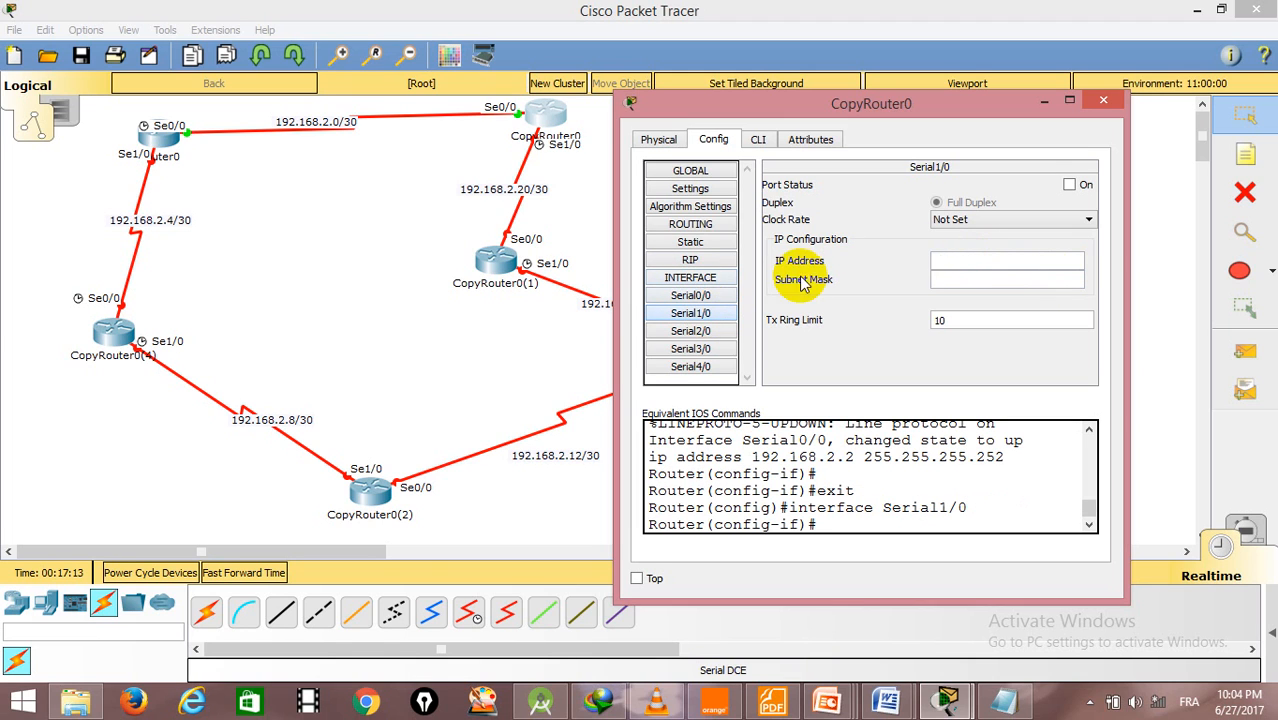
pyautogui.click(1069, 184)
pyautogui.click(990, 260)
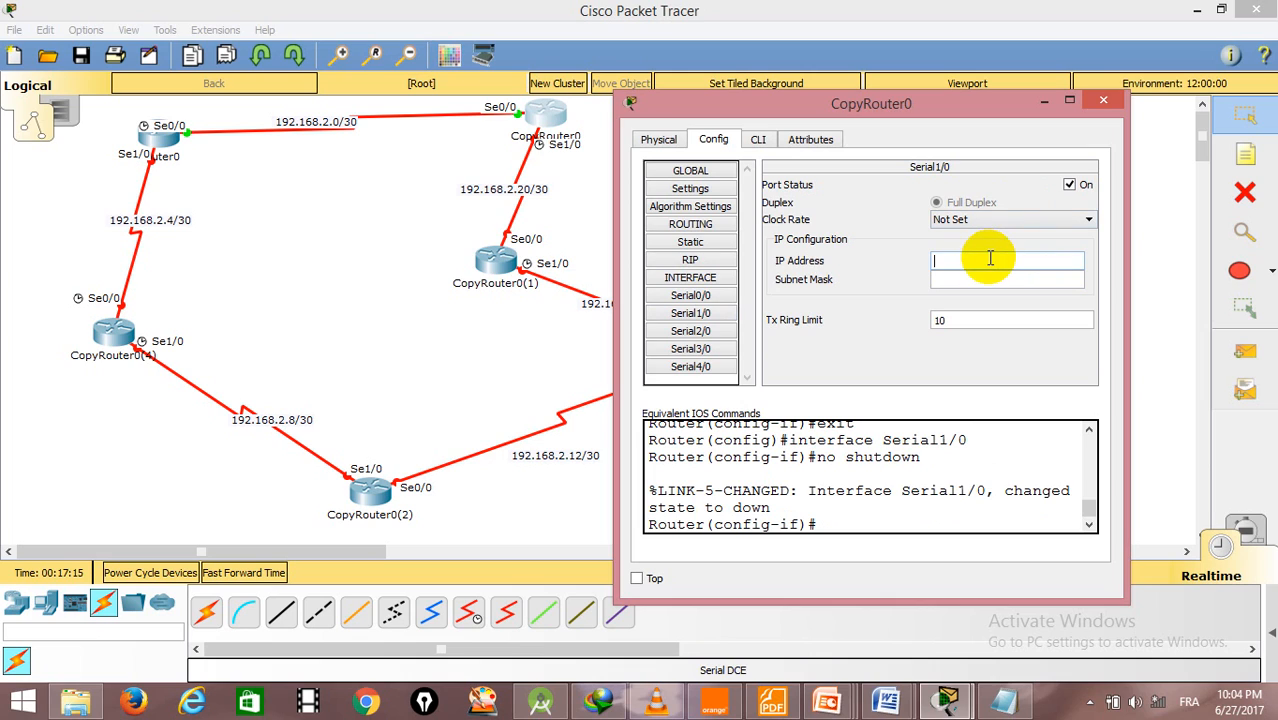
pyautogui.write('192.168.2.21')
pyautogui.click(1027, 281)
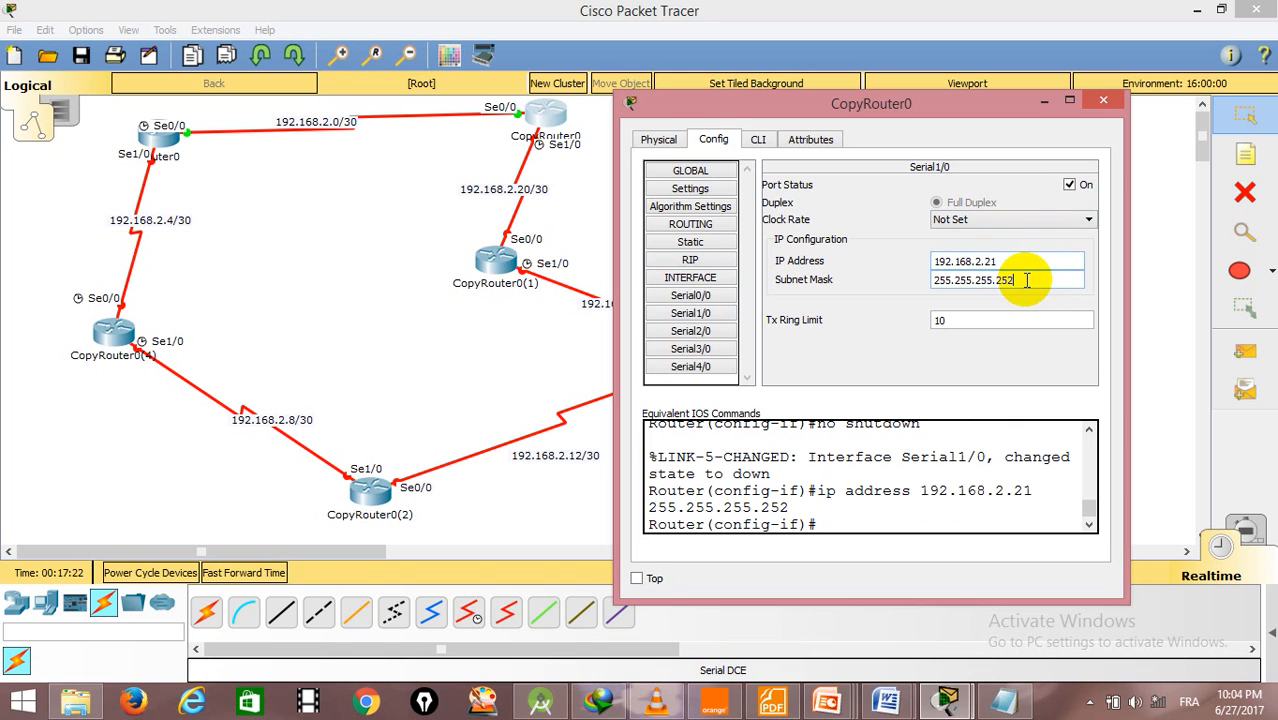
pyautogui.click(1103, 100)
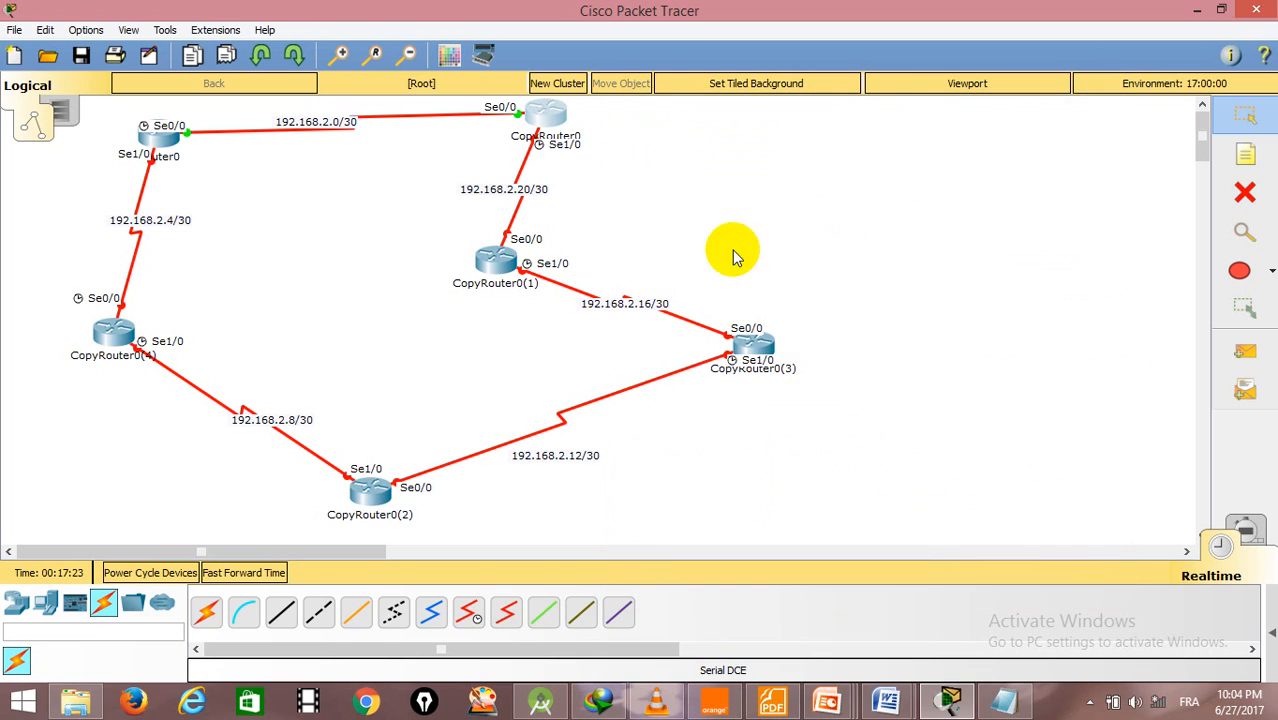
# - On CopyRouter0(1), turn on Serial0/0 and assign it IP address 192.168.2.22 with subnet mask 255.255.255.252
pyautogui.click(492, 268)
pyautogui.moveTo(639, 171); pyautogui.dragTo(982, 99)
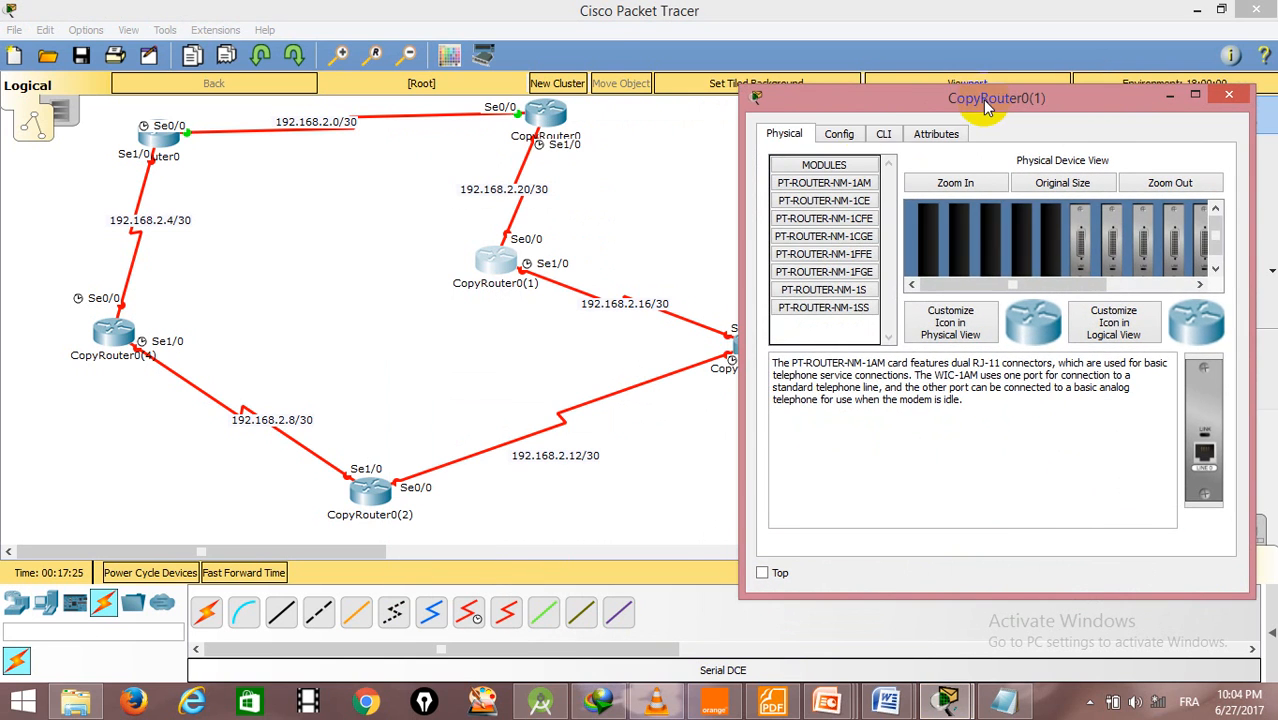
pyautogui.click(840, 133)
pyautogui.click(817, 290)
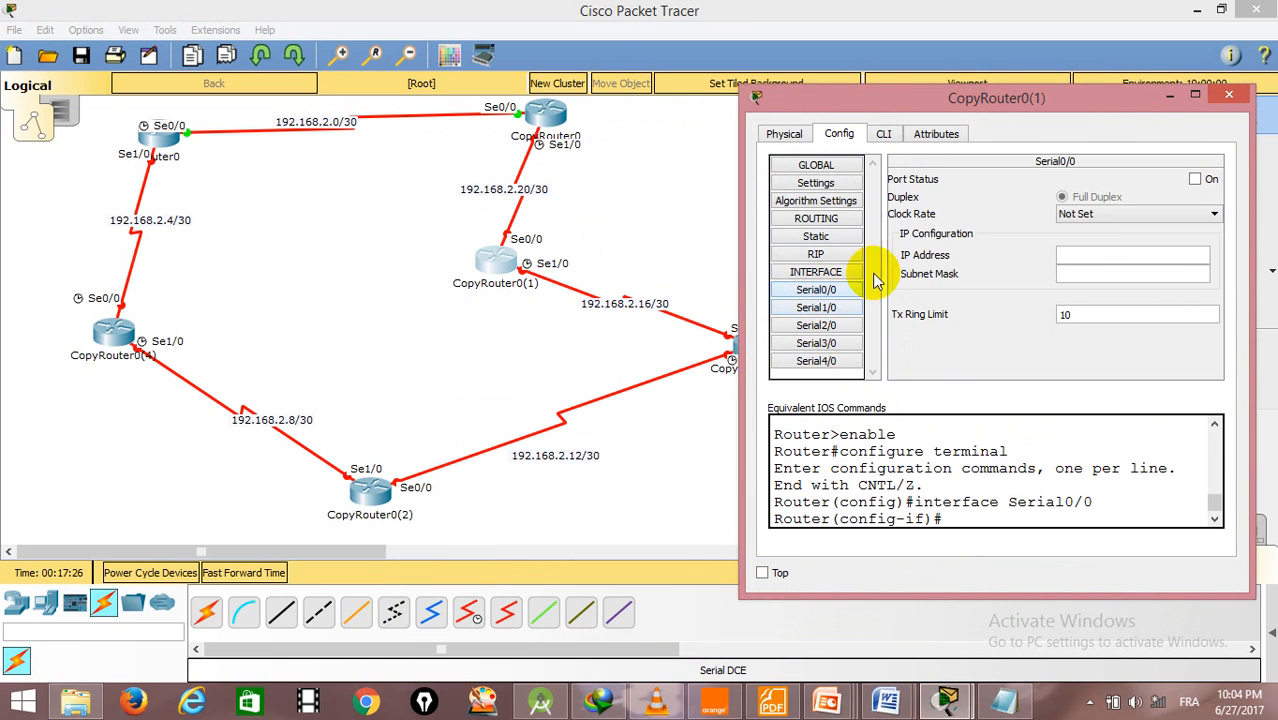
pyautogui.click(1195, 179)
pyautogui.click(1115, 255)
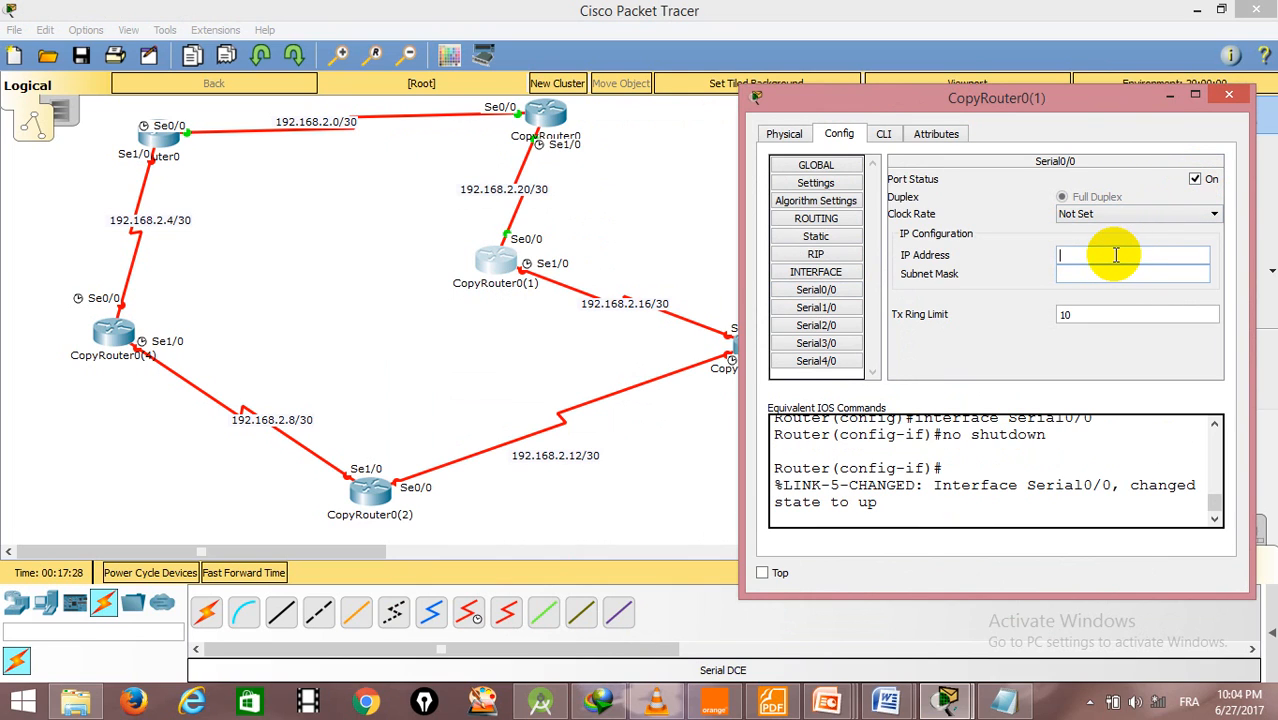
pyautogui.write('192.168.2.22')
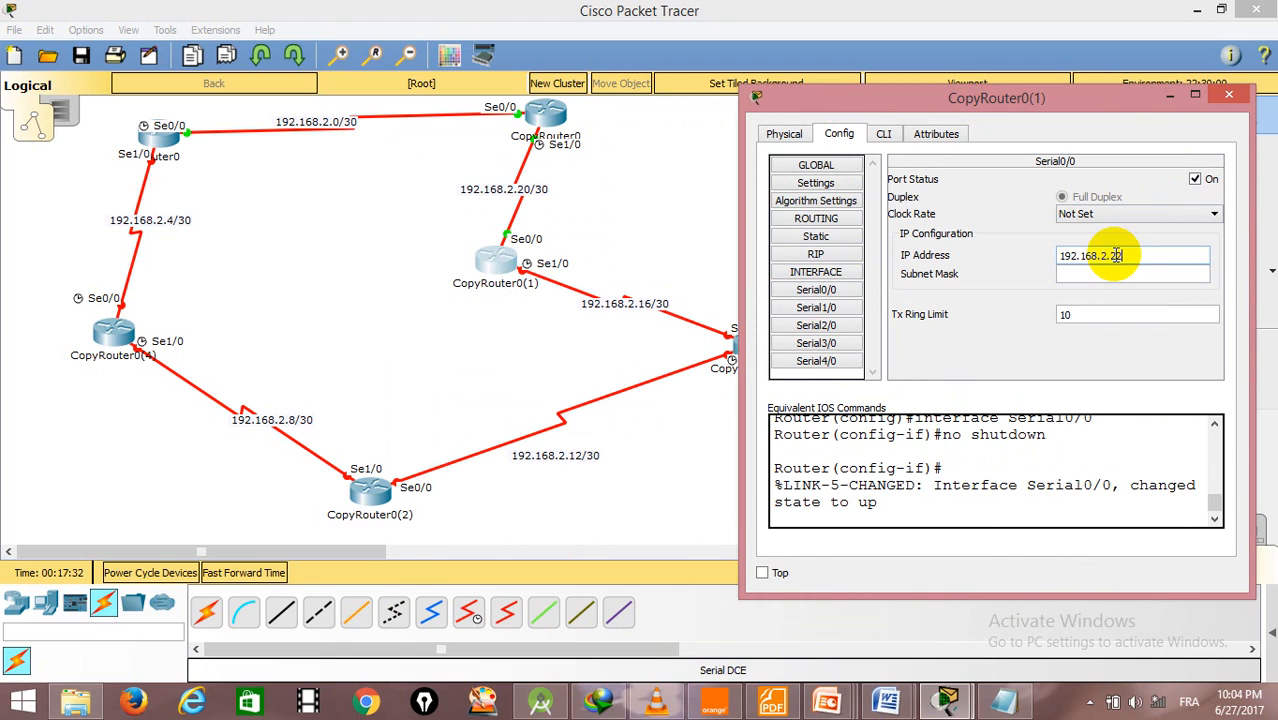
pyautogui.click(1183, 272)
pyautogui.press('BackSpace')
pyautogui.write('252')
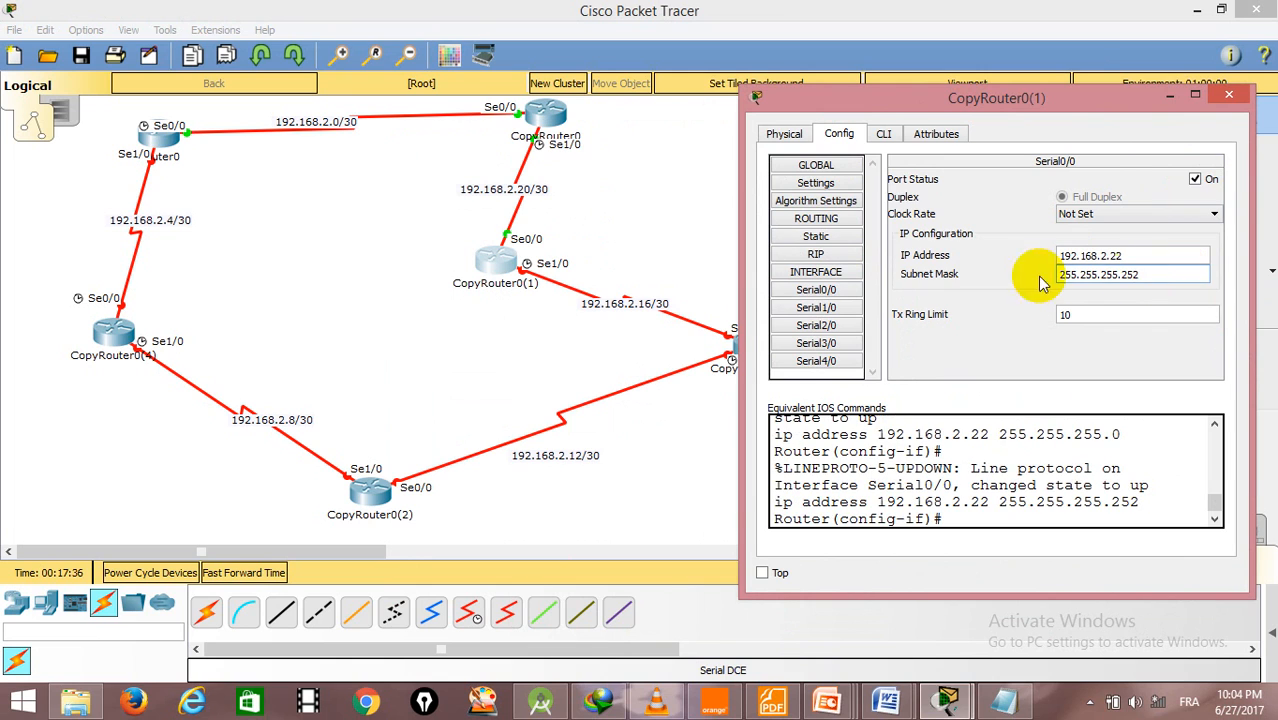
# - Turn on CopyRouter0(1)'s Serial1/0 port, assign it 192.168.2.17 with mask 255.255.255.252, and close the router's window
pyautogui.click(815, 307)
pyautogui.click(1195, 178)
pyautogui.click(1104, 252)
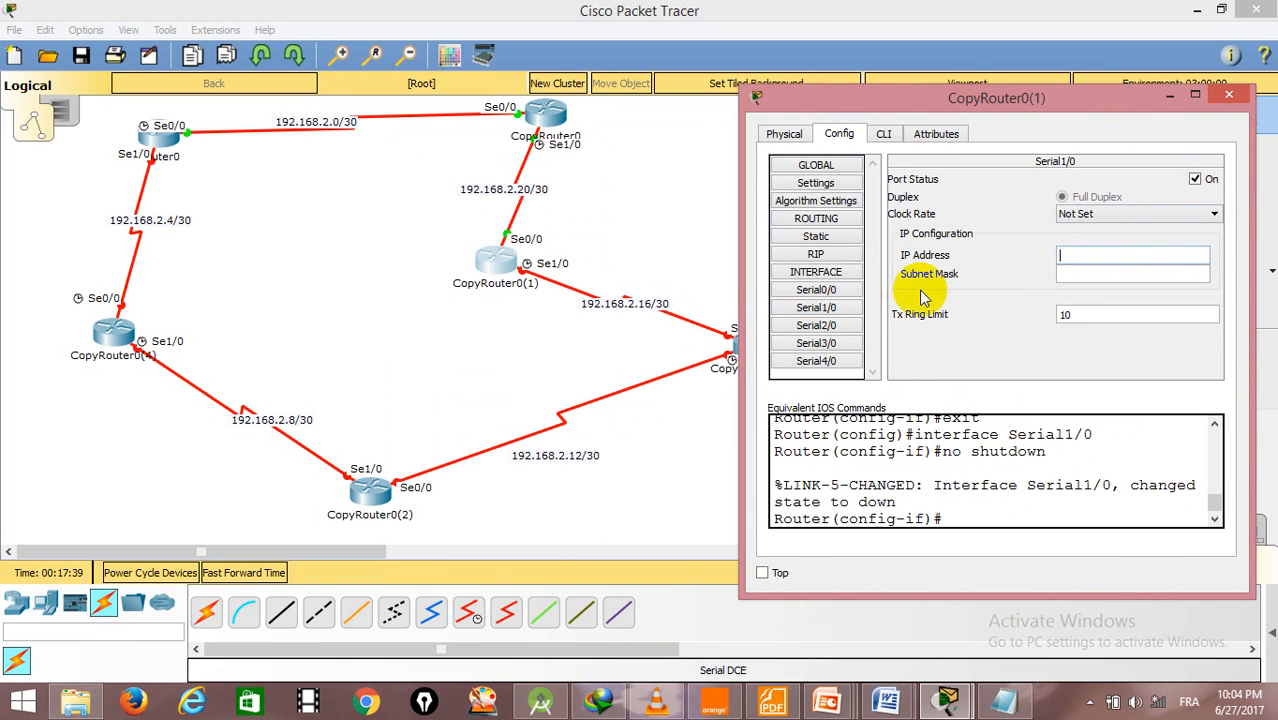
pyautogui.write('192.168.2.')
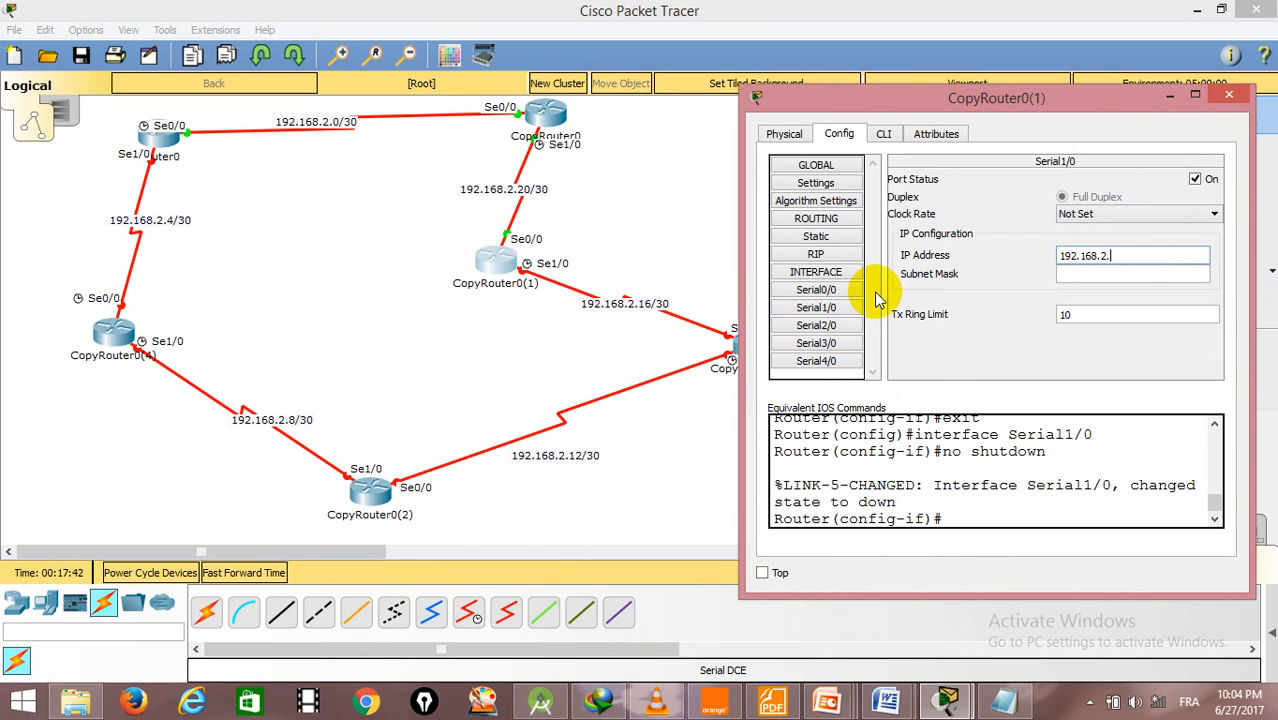
pyautogui.write('17')
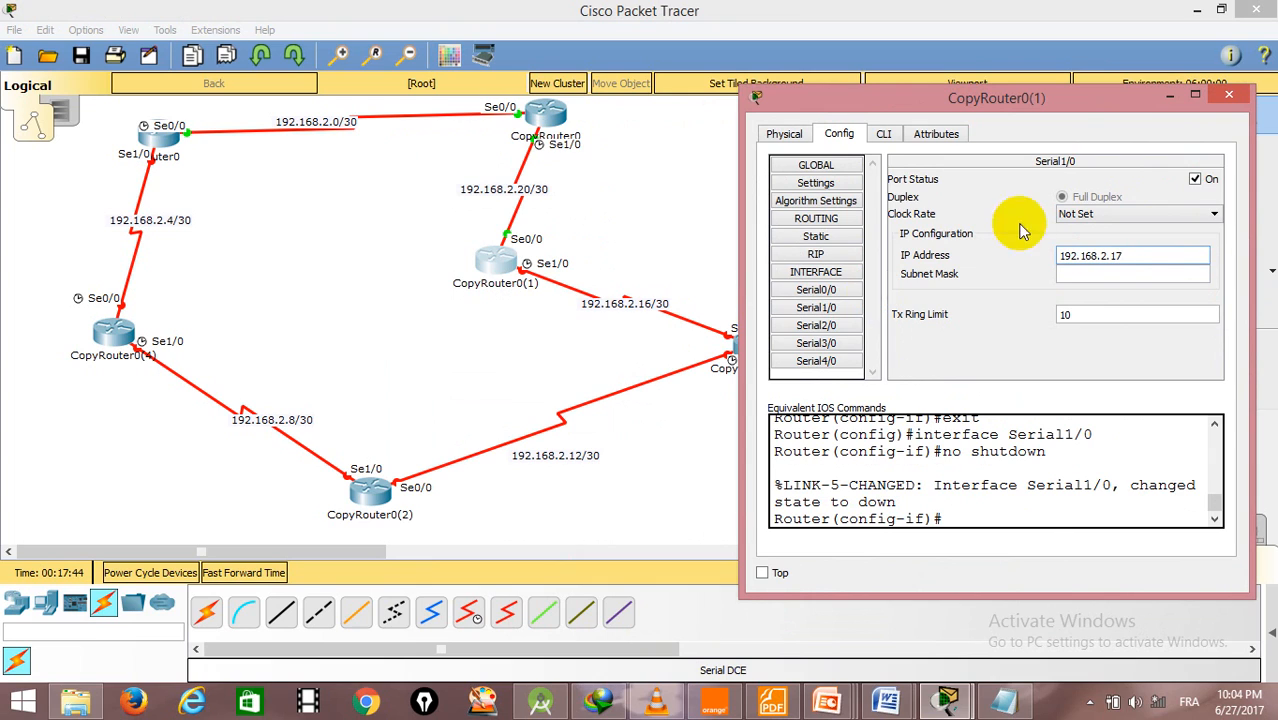
pyautogui.click(1166, 272)
pyautogui.write('255.255.255.252')
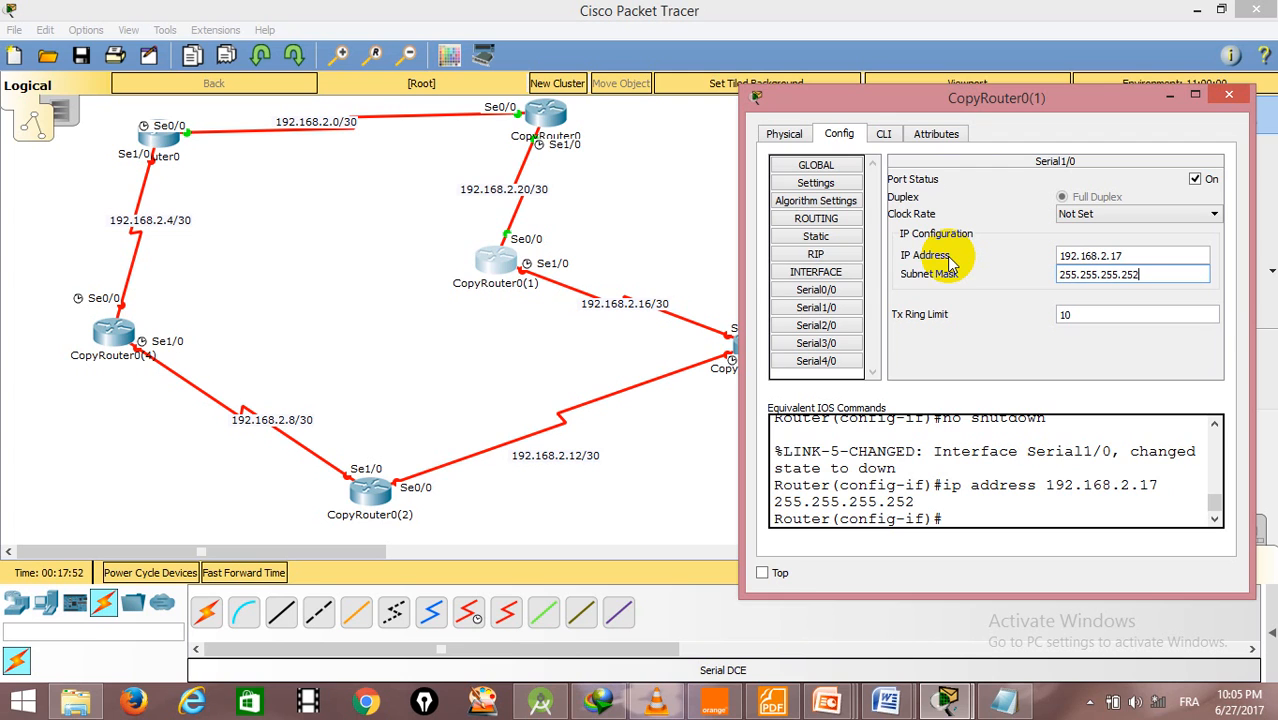
pyautogui.click(1228, 95)
# - Open the configuration of CopyRouter0(3) and turn on its Serial0/0 port
pyautogui.click(763, 342)
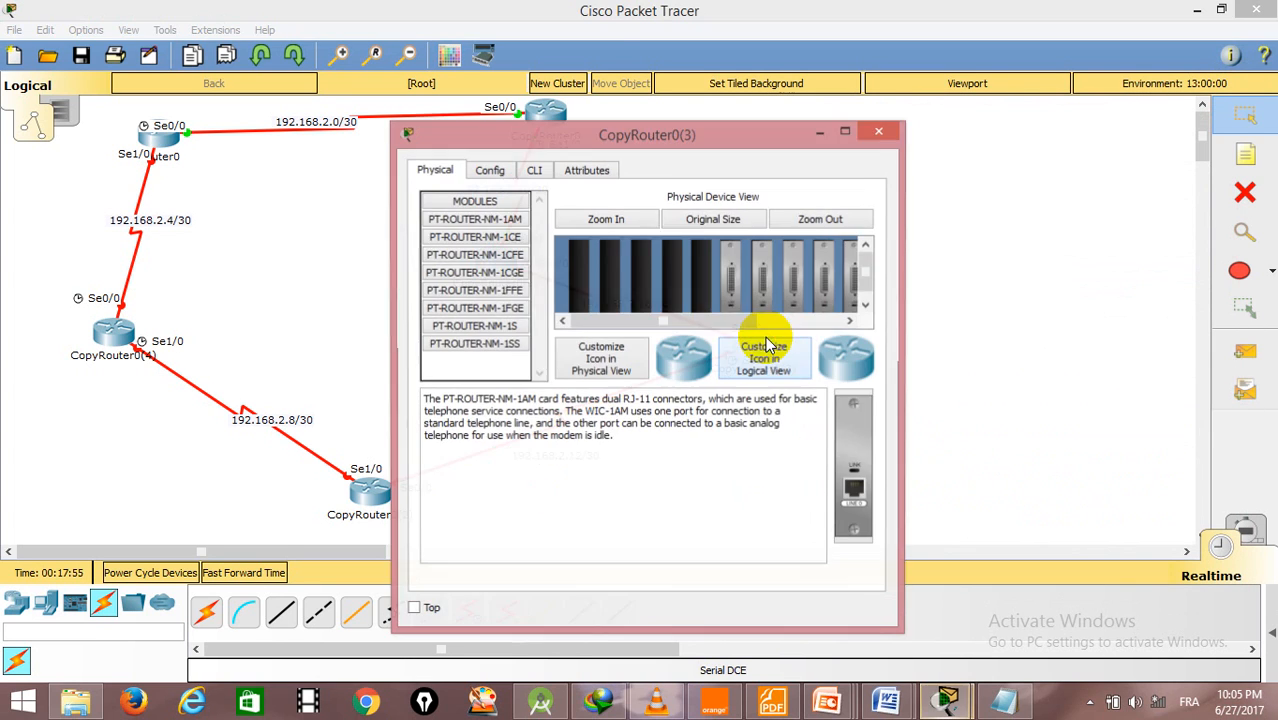
pyautogui.click(492, 171)
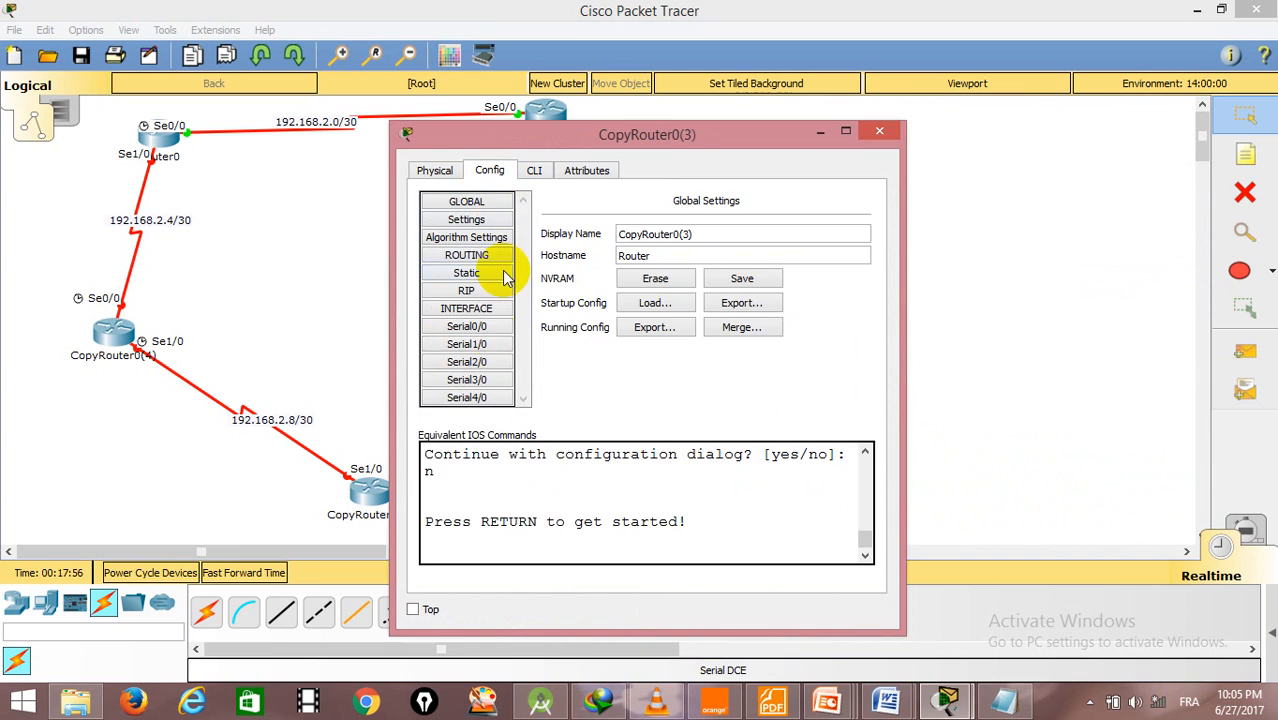
pyautogui.click(478, 330)
pyautogui.moveTo(691, 147); pyautogui.dragTo(184, 146)
pyautogui.click(338, 214)
pyautogui.click(298, 291)
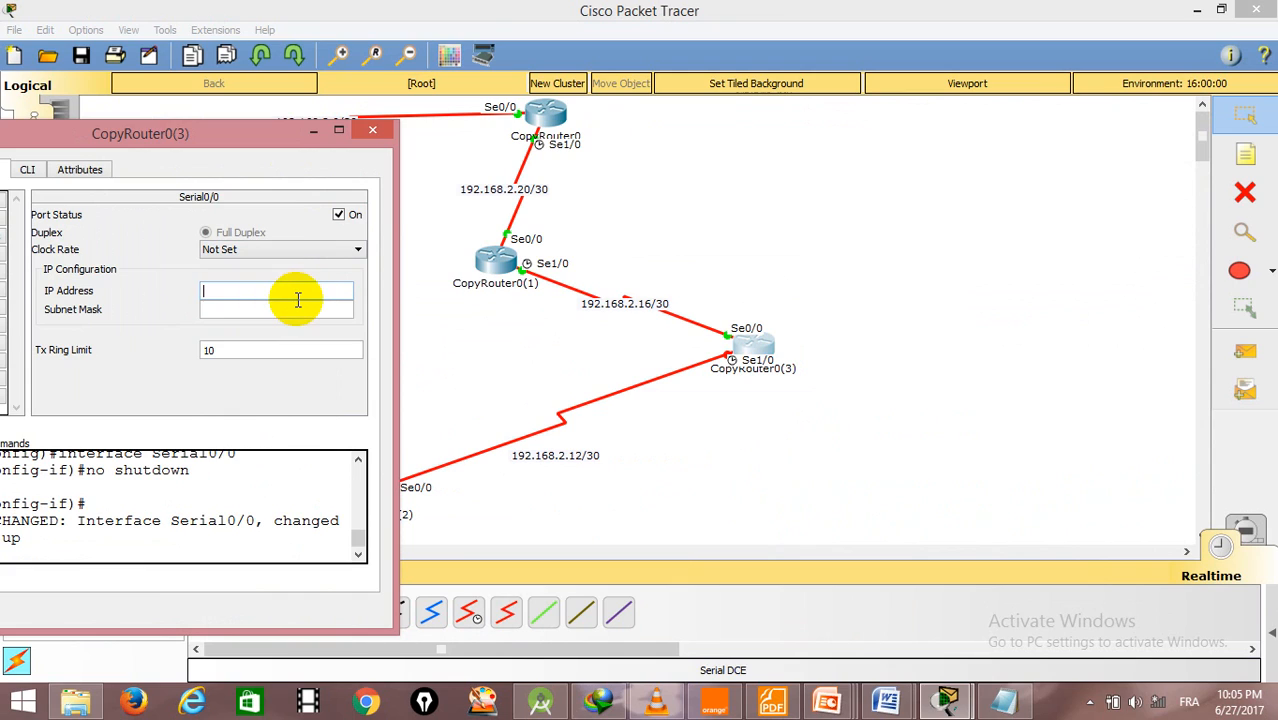
# - Try to assign CopyRouter0(3)'s Serial0/0 the IP address 192.168.2.18 with subnet mask 255.255.255.255
pyautogui.write('192.168.2.18')
pyautogui.click(316, 313)
pyautogui.press('BackSpace')
pyautogui.write('255.255.255.255')
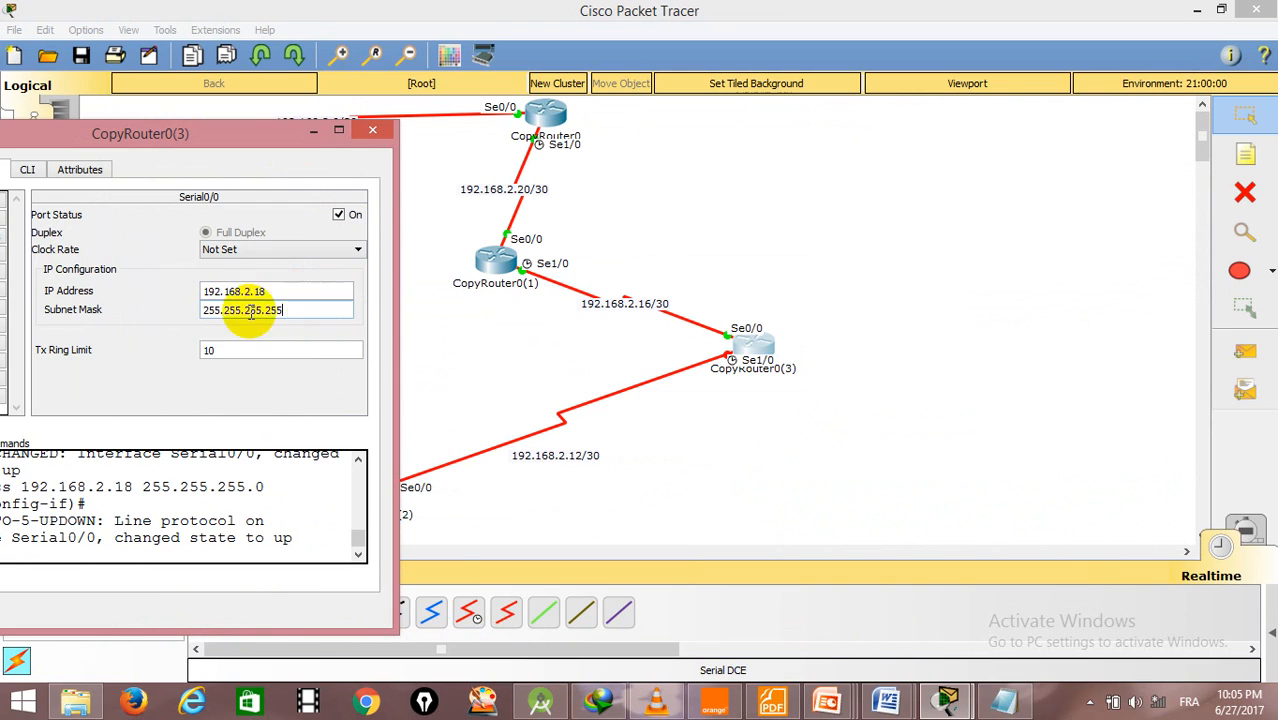
pyautogui.click(167, 323)
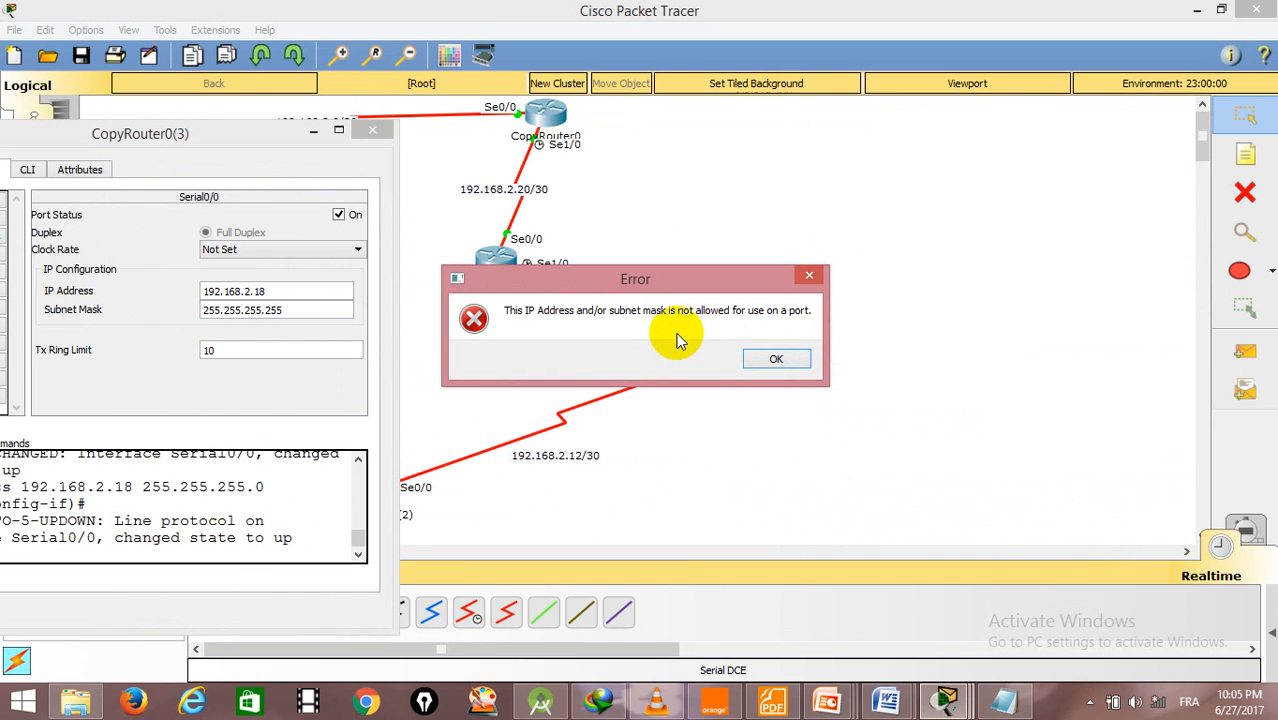
pyautogui.click(752, 364)
# - Set CopyRouter0(3)'s Serial0/0 to IP address 192.168.2.18 with subnet mask 255.255.255.252
pyautogui.click(285, 289)
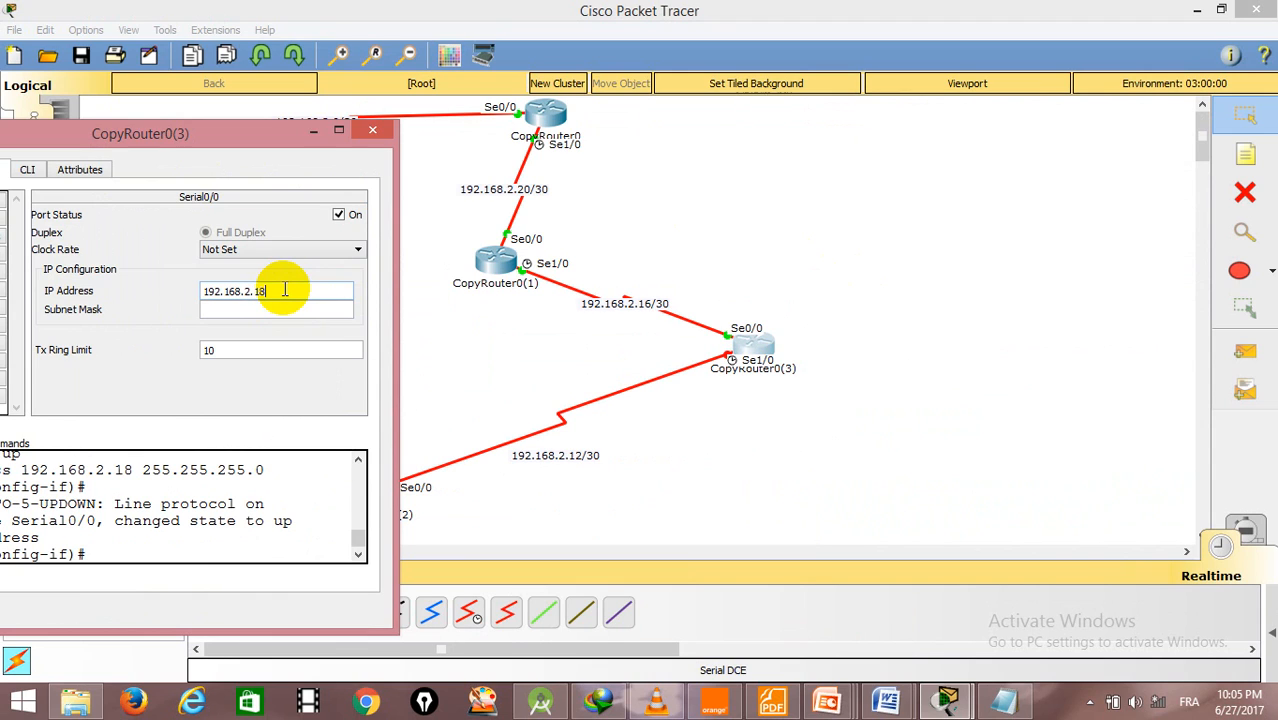
pyautogui.click(347, 307)
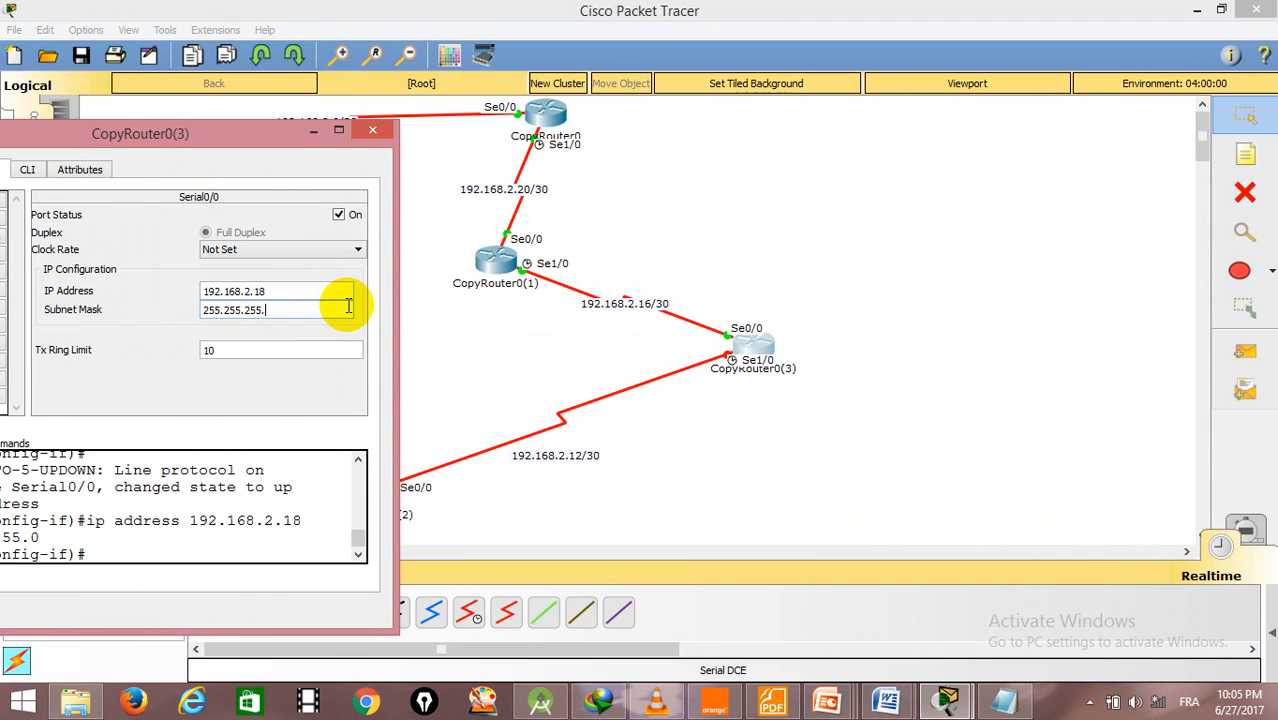
pyautogui.write('252')
pyautogui.press('Return')
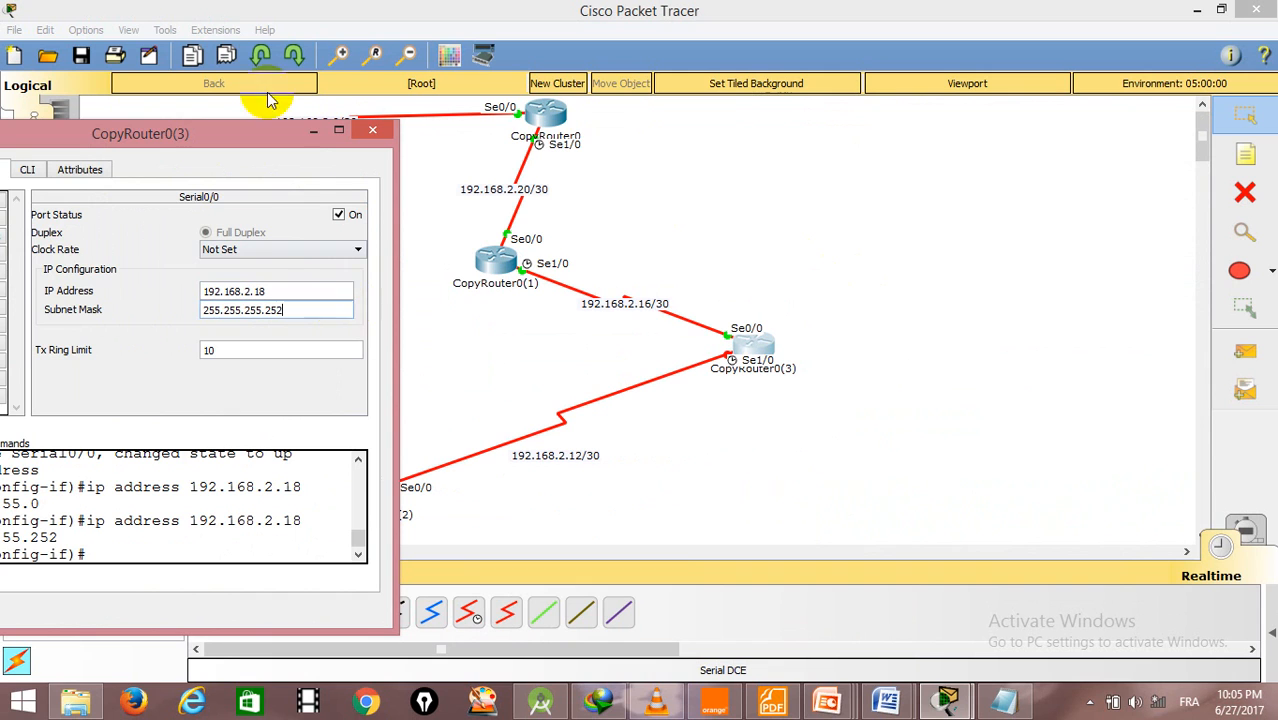
# - Turn on CopyRouter0(3)'s Serial1/0 port, assign it 192.168.2.13 with mask 255.255.255.252, and close the router's window
pyautogui.moveTo(267, 144); pyautogui.dragTo(360, 71)
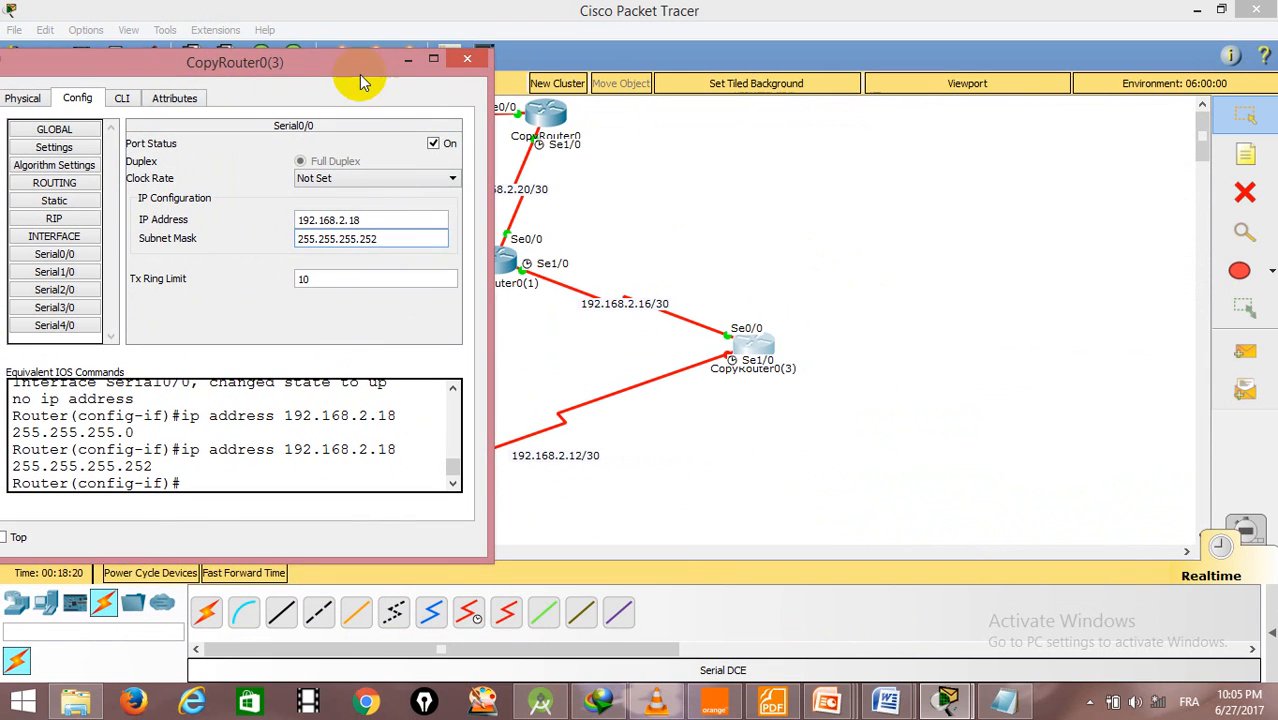
pyautogui.click(68, 272)
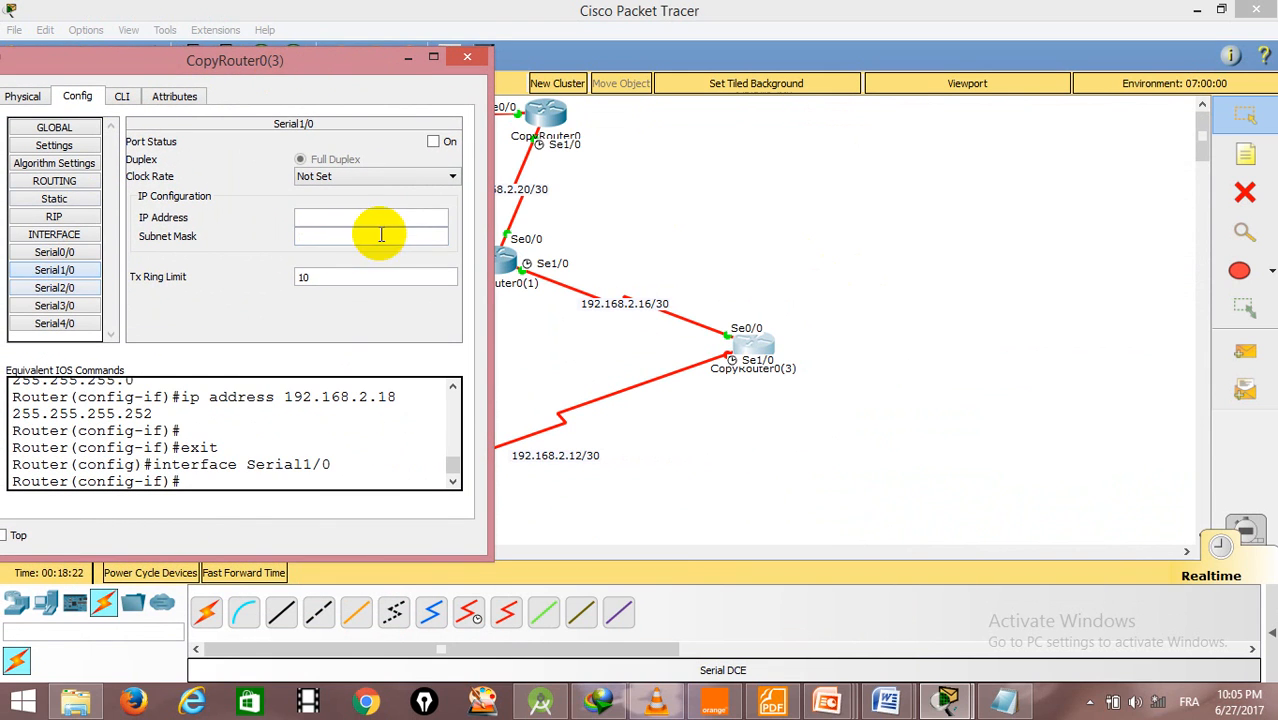
pyautogui.click(433, 141)
pyautogui.click(366, 236)
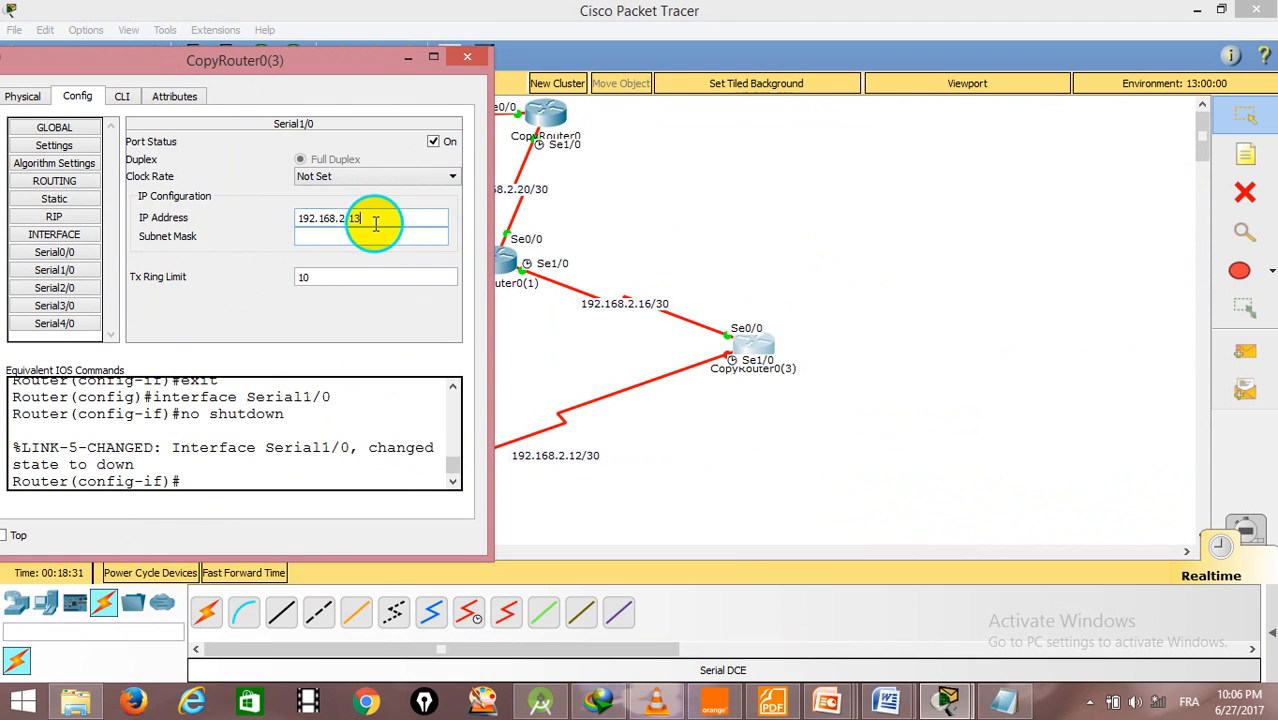
pyautogui.rightClick(376, 227)
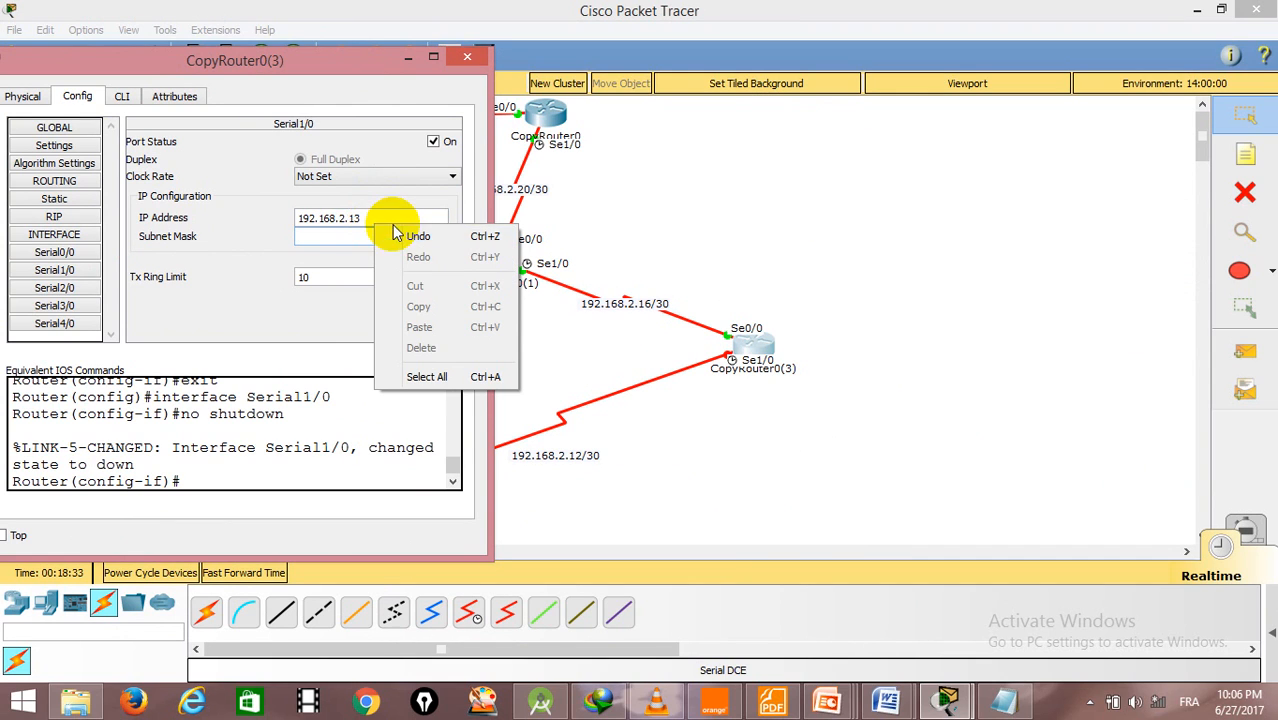
pyautogui.click(400, 236)
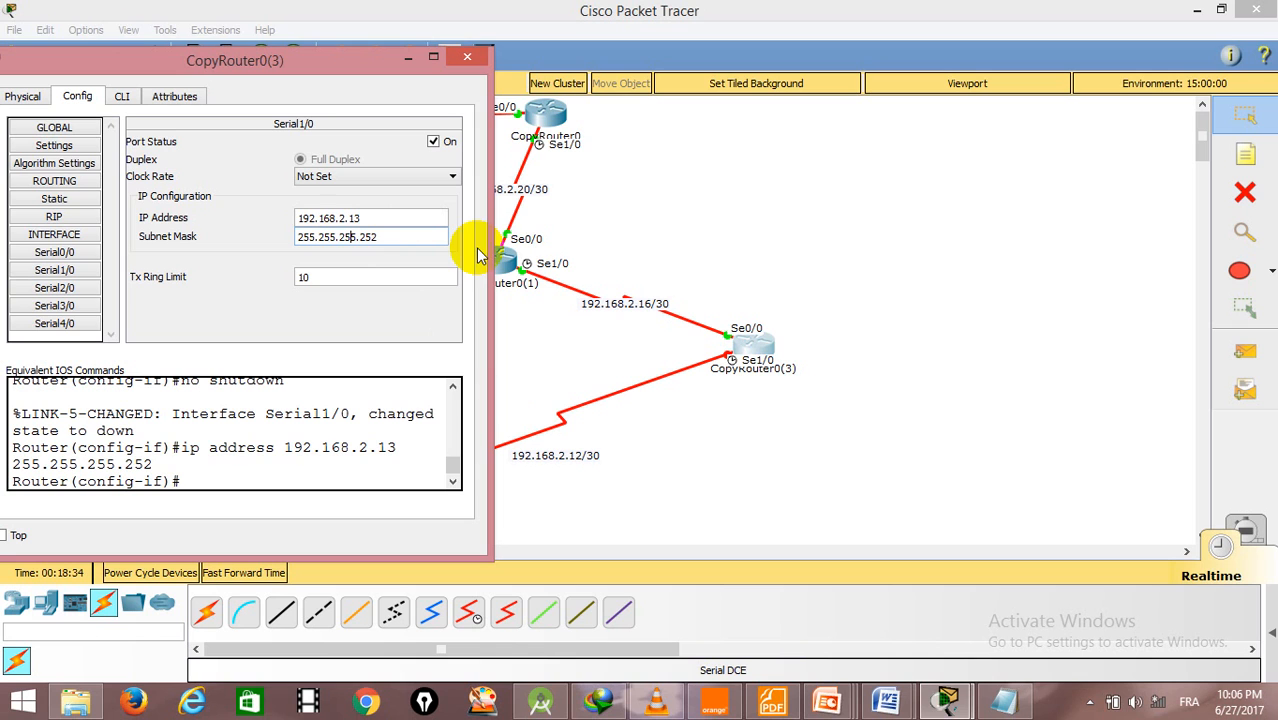
pyautogui.click(466, 57)
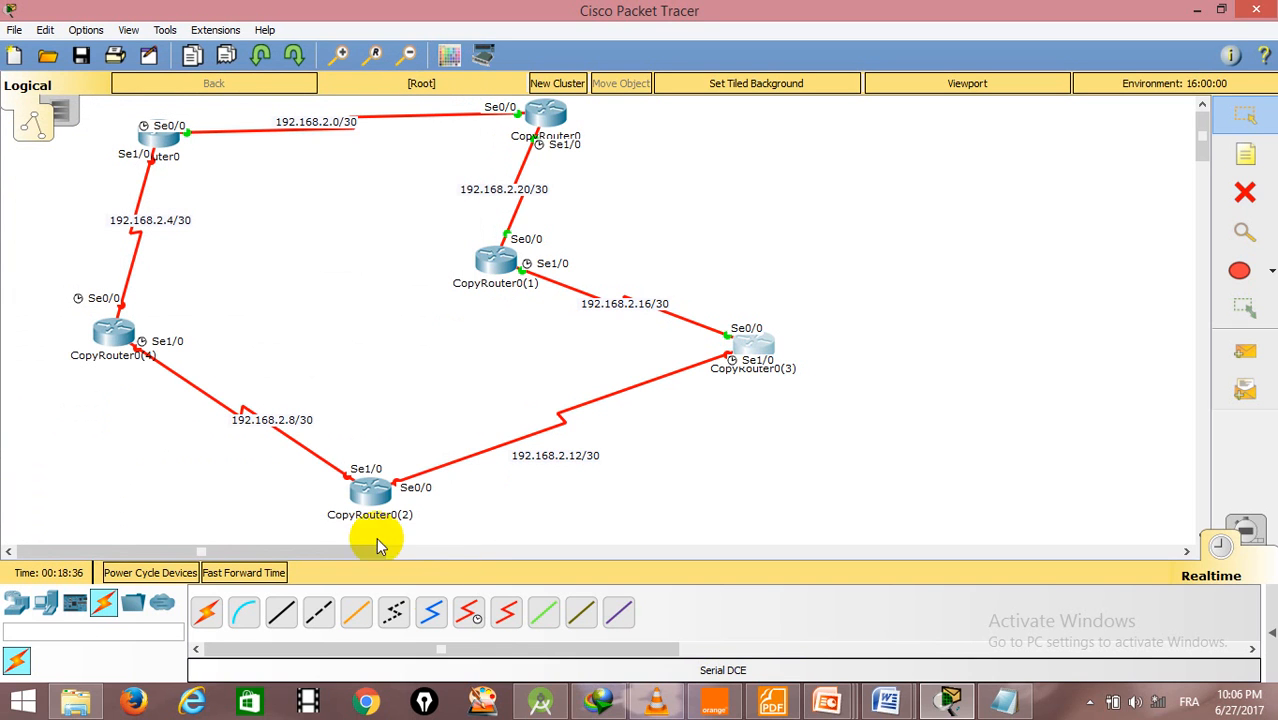
# - Open CopyRouter0(2)'s configuration, turn on Serial0/0 and assign it IP address 192.168.2.14 with subnet mask 255.255.255.252
pyautogui.click(366, 492)
pyautogui.click(490, 175)
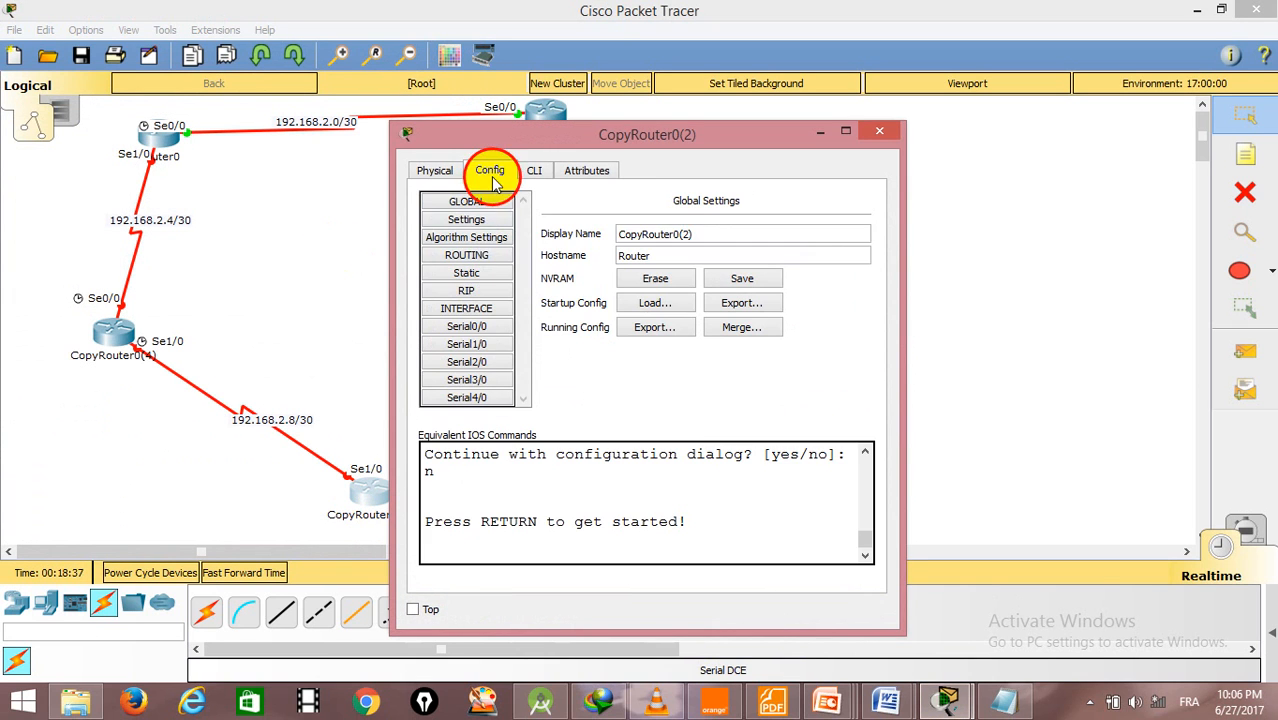
pyautogui.click(466, 326)
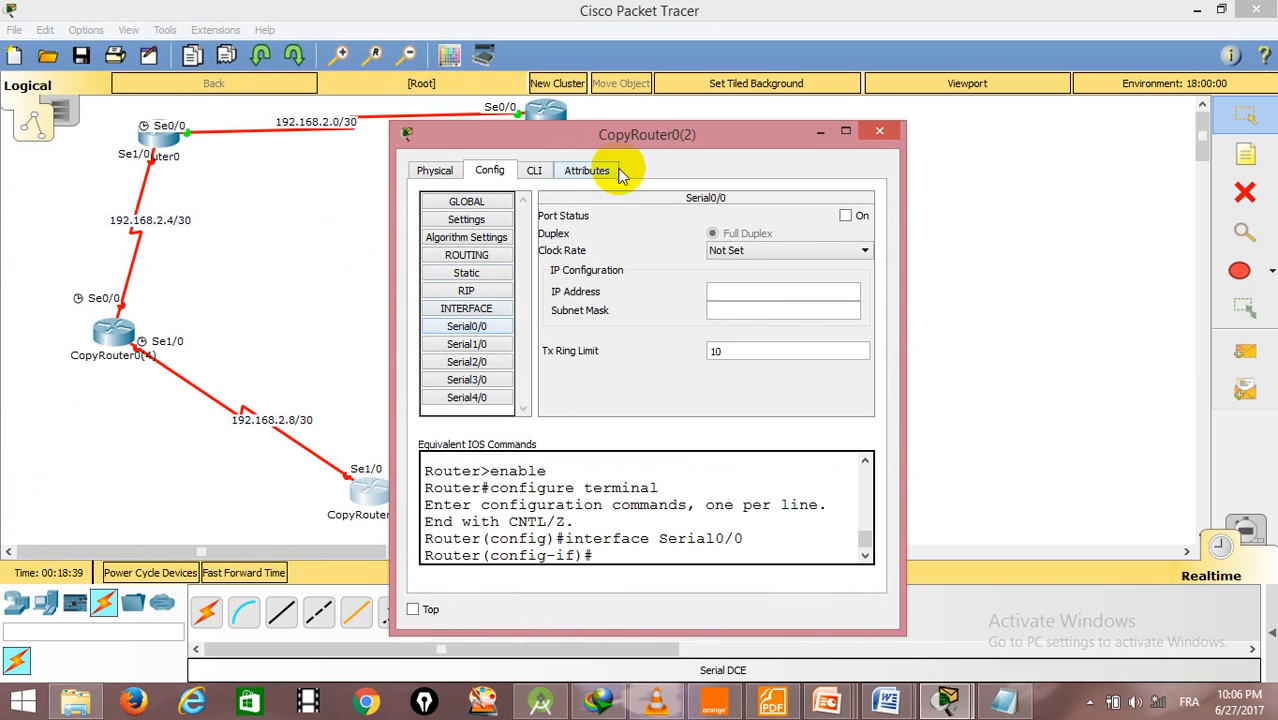
pyautogui.moveTo(622, 136); pyautogui.dragTo(812, 92)
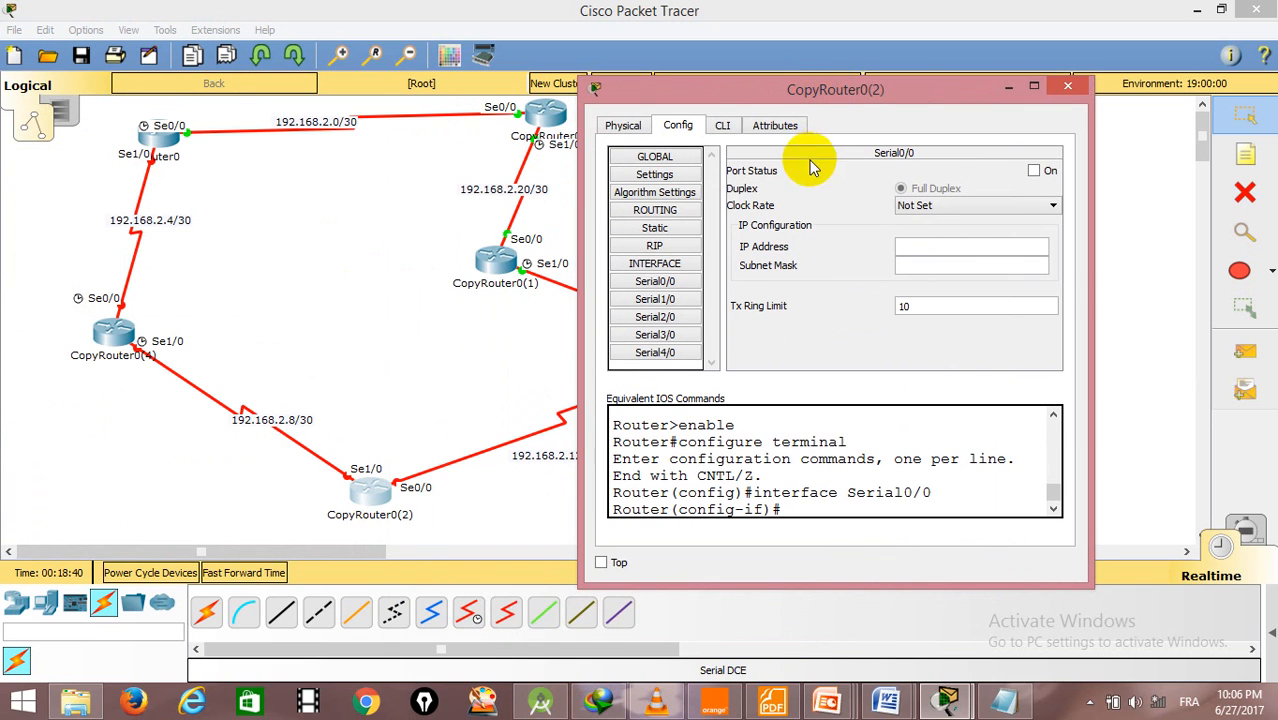
pyautogui.click(1034, 170)
pyautogui.click(956, 247)
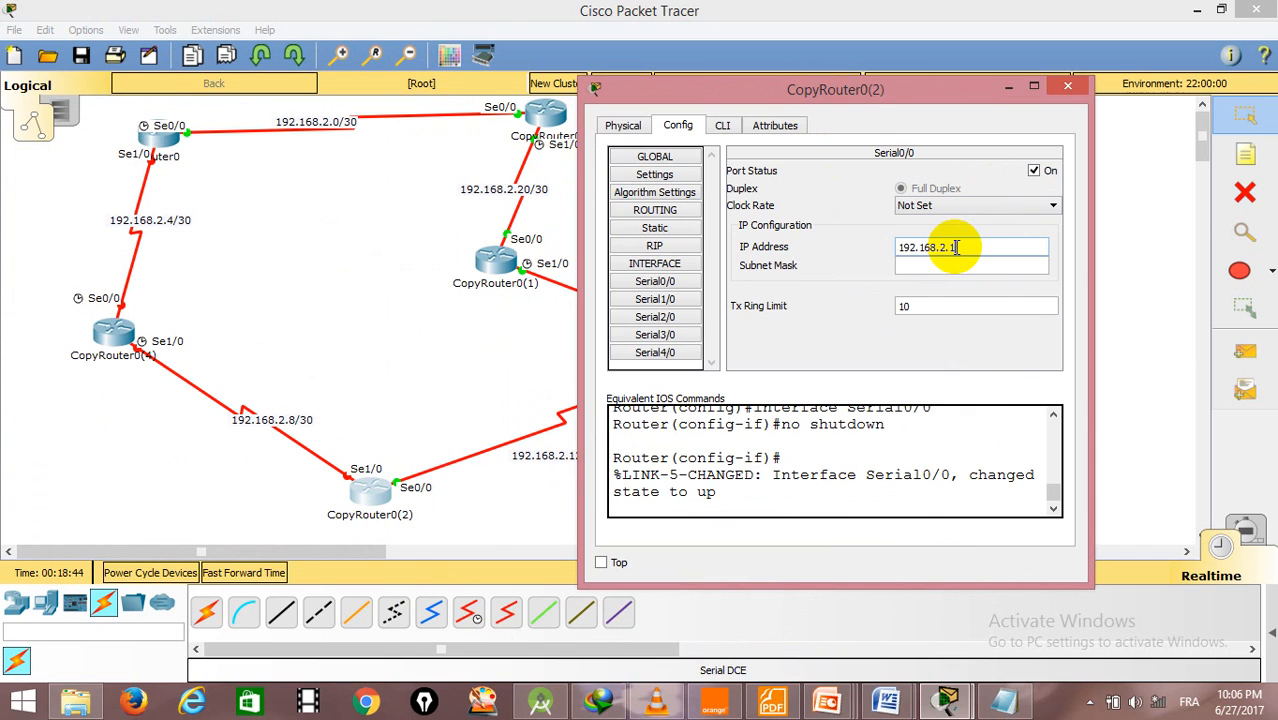
pyautogui.write('192.168.2.14')
pyautogui.click(907, 266)
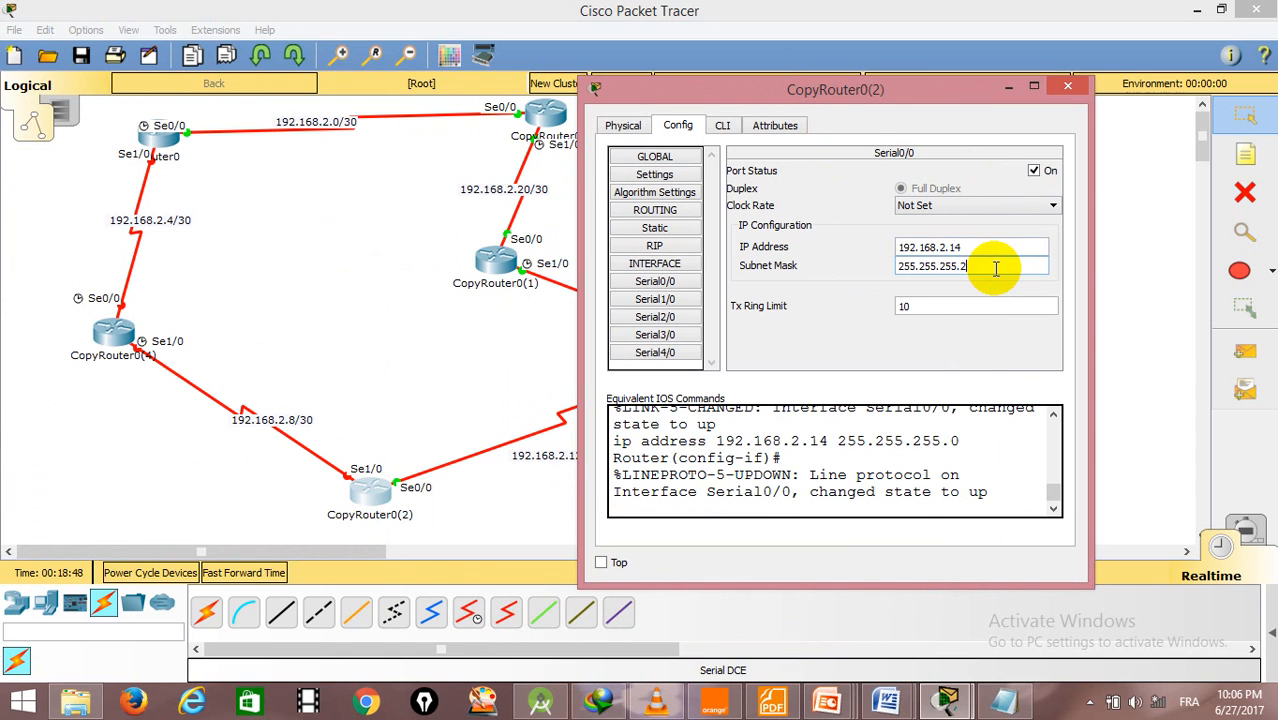
pyautogui.press('Return')
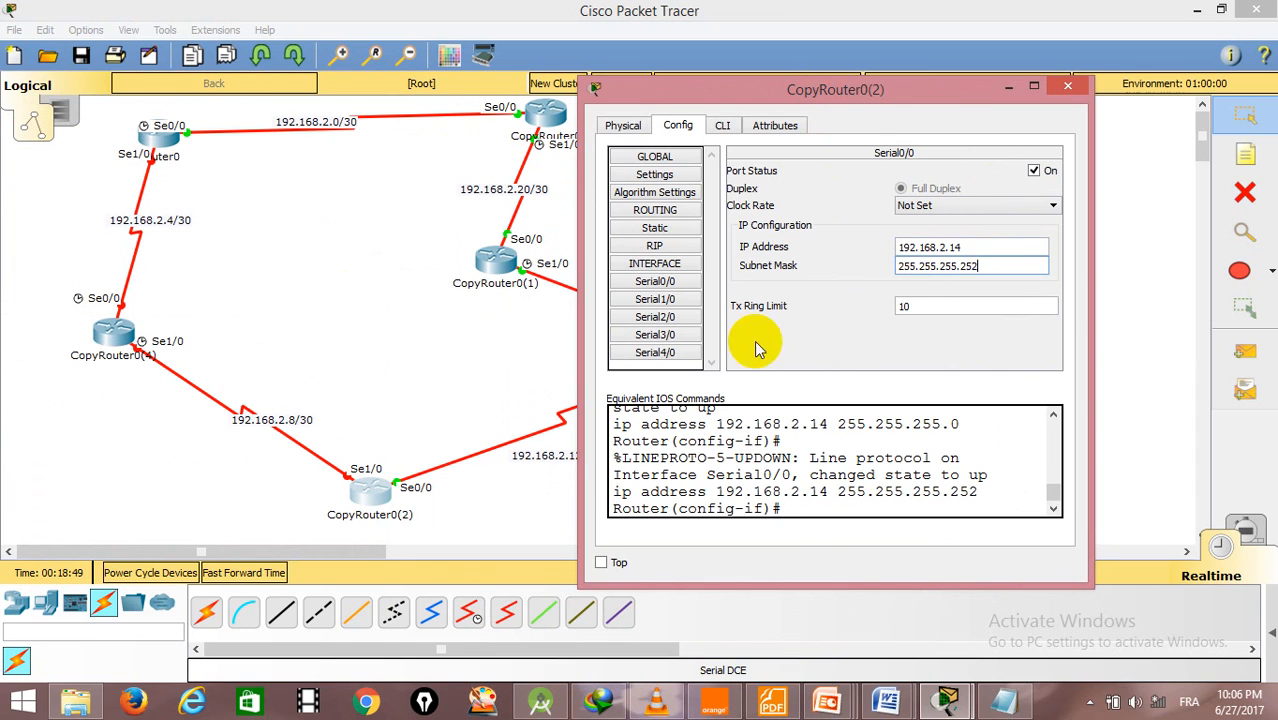
# - Turn on CopyRouter0(2)'s Serial1/0 port, assign it 192.168.2.9 with mask 255.255.255.252, and close the router's window
pyautogui.click(645, 299)
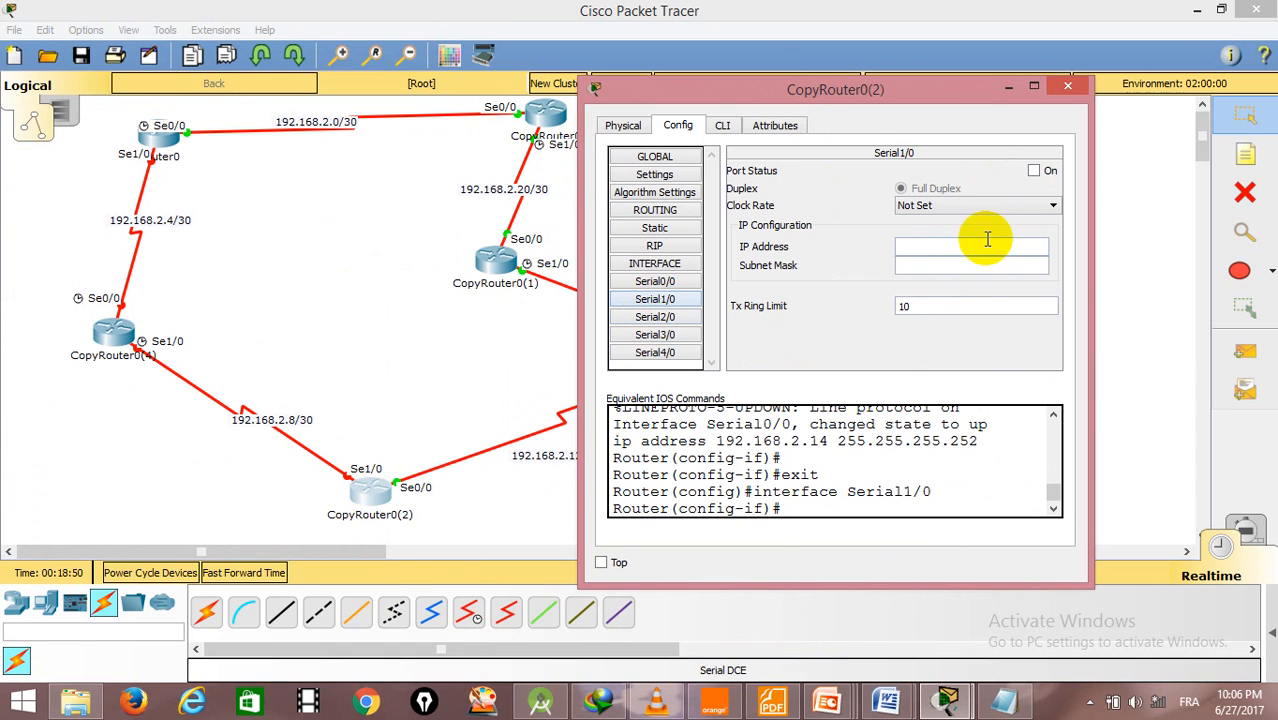
pyautogui.click(1034, 171)
pyautogui.click(950, 254)
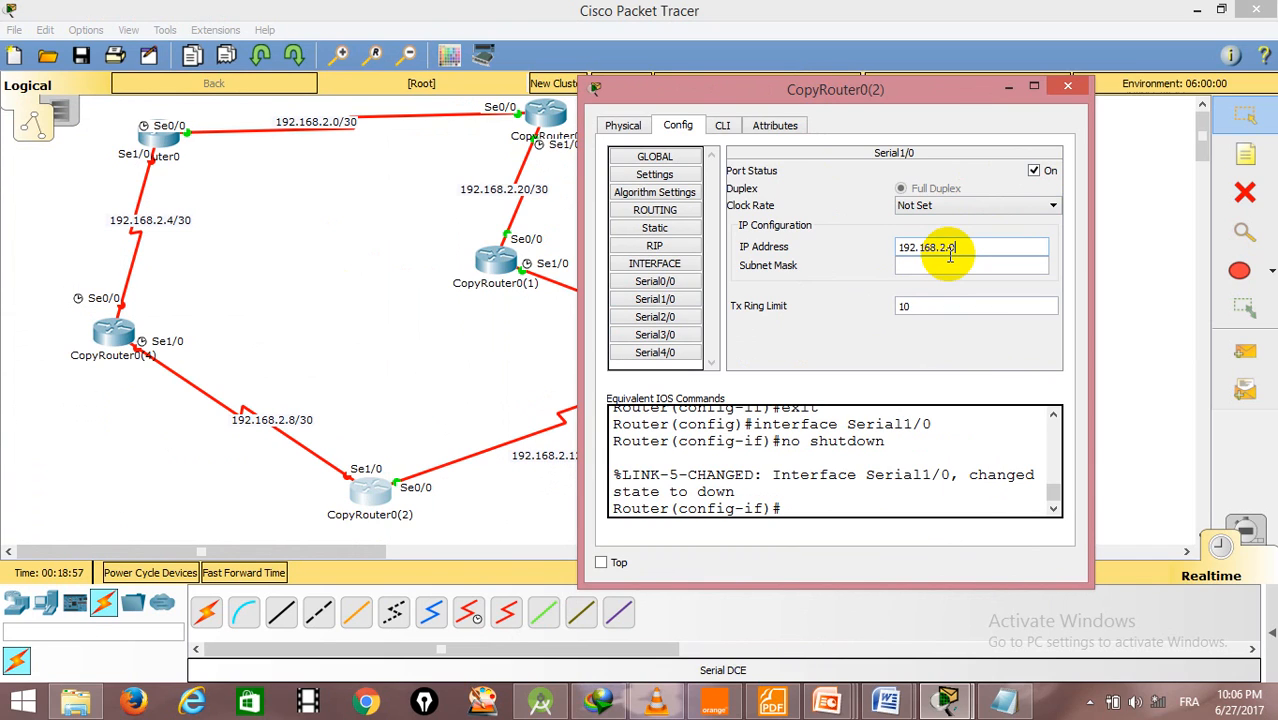
pyautogui.press('Tab')
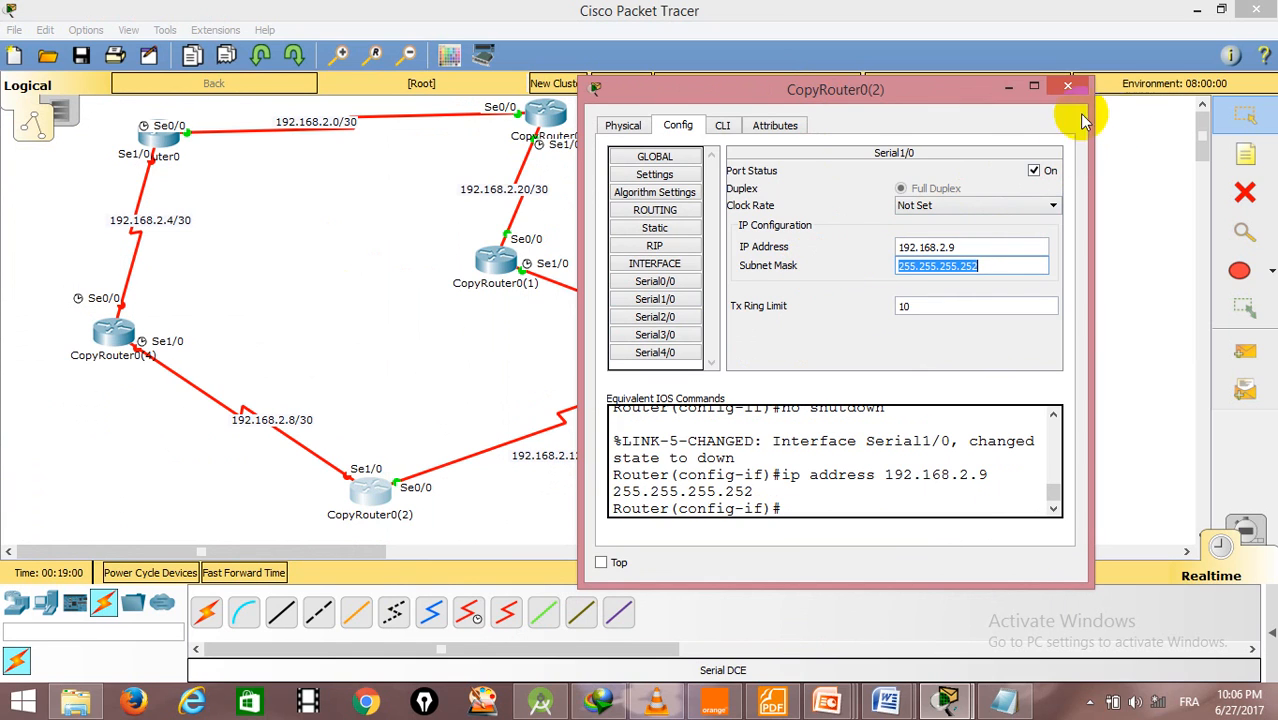
pyautogui.click(1067, 86)
# - Open CopyRouter0(4)'s configuration, turn on Serial0/0 and assign it IP address 192.168.2.6 with subnet mask 255.255.255.252
pyautogui.click(108, 366)
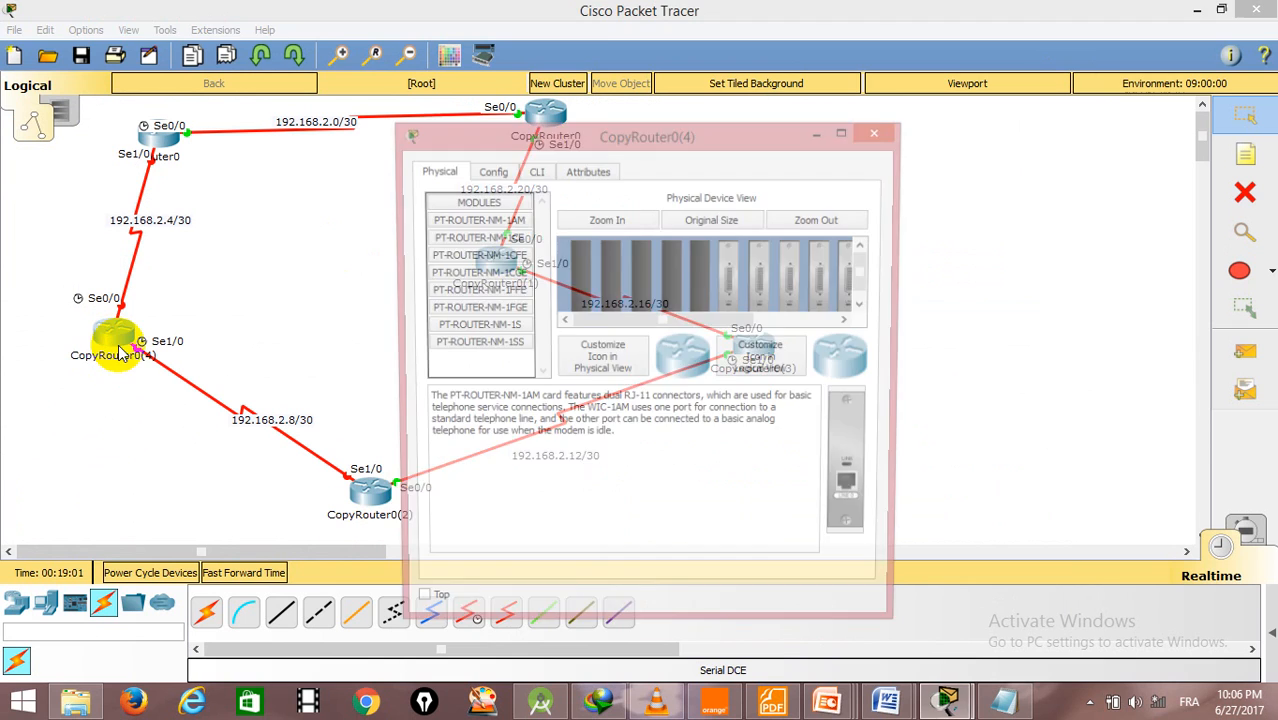
pyautogui.click(487, 172)
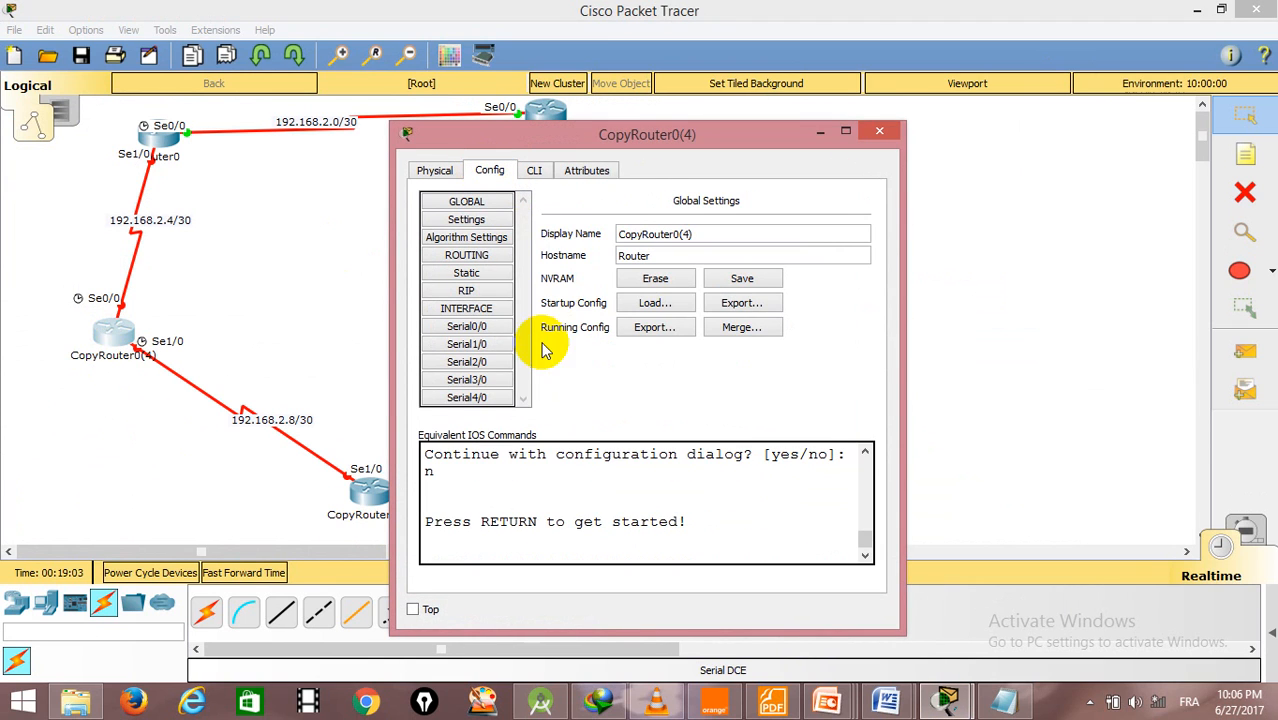
pyautogui.click(478, 328)
pyautogui.click(846, 216)
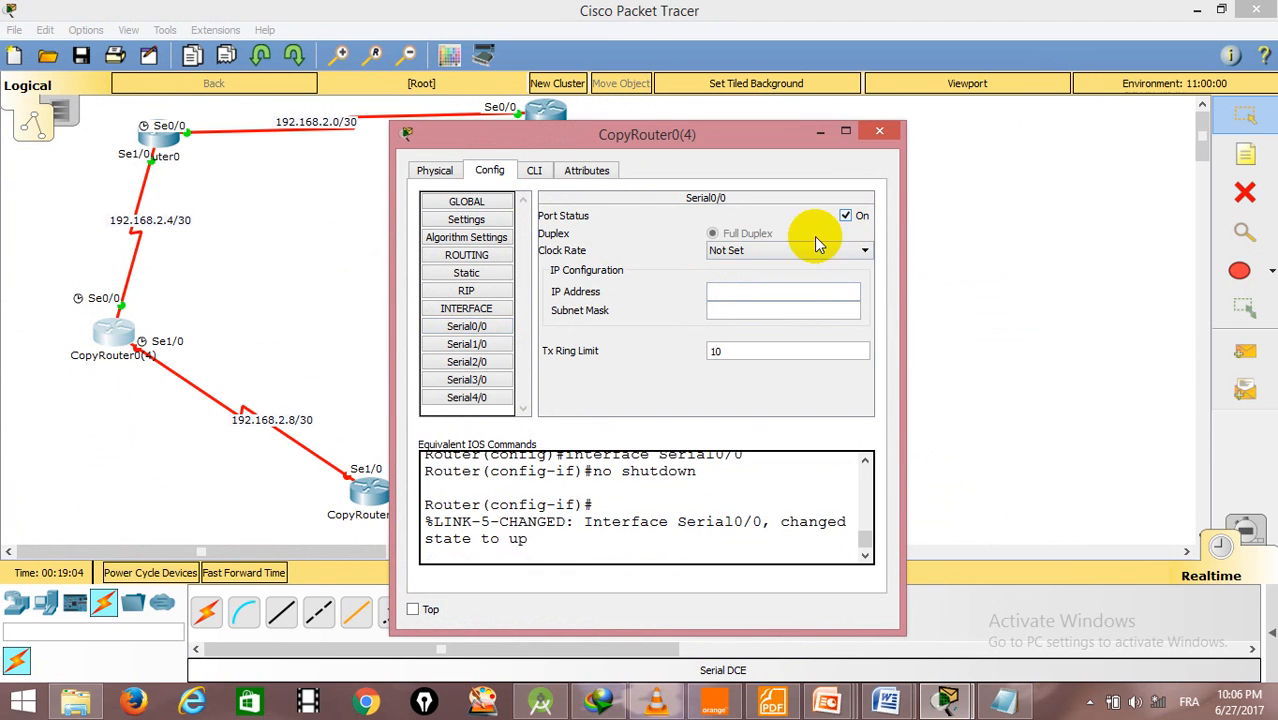
pyautogui.click(796, 292)
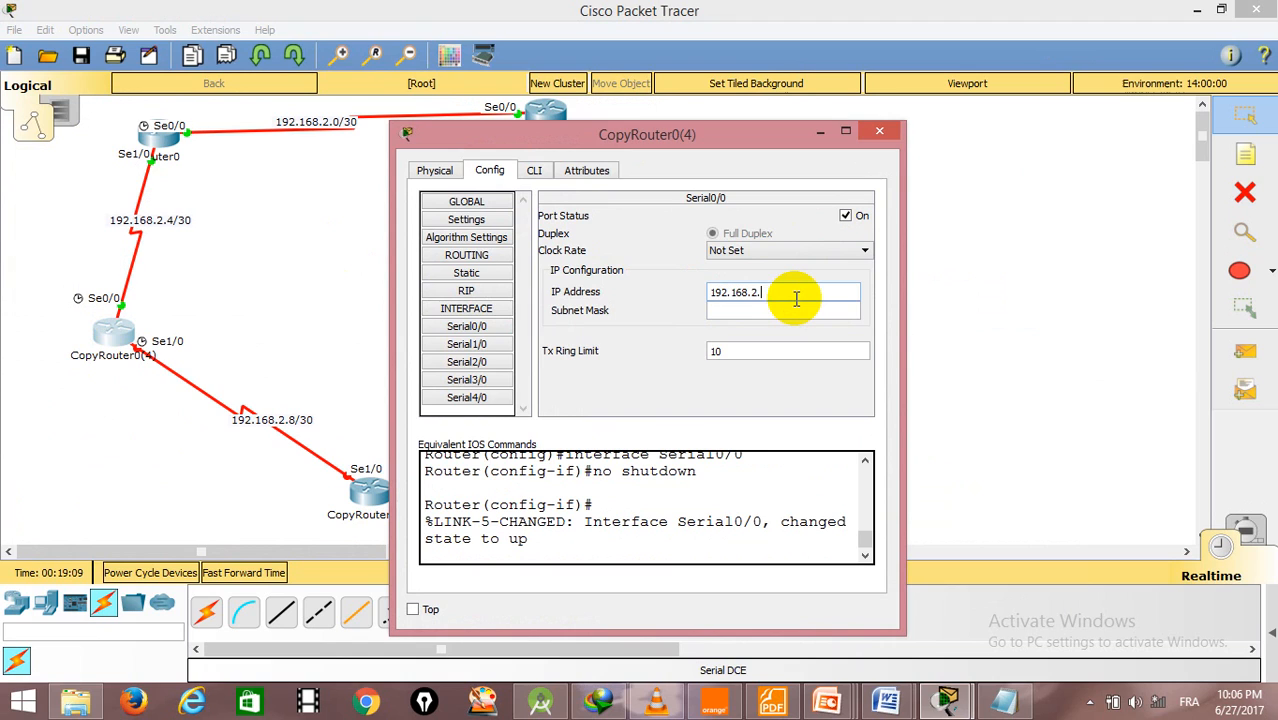
pyautogui.write('192.168.2.6')
pyautogui.press('Tab')
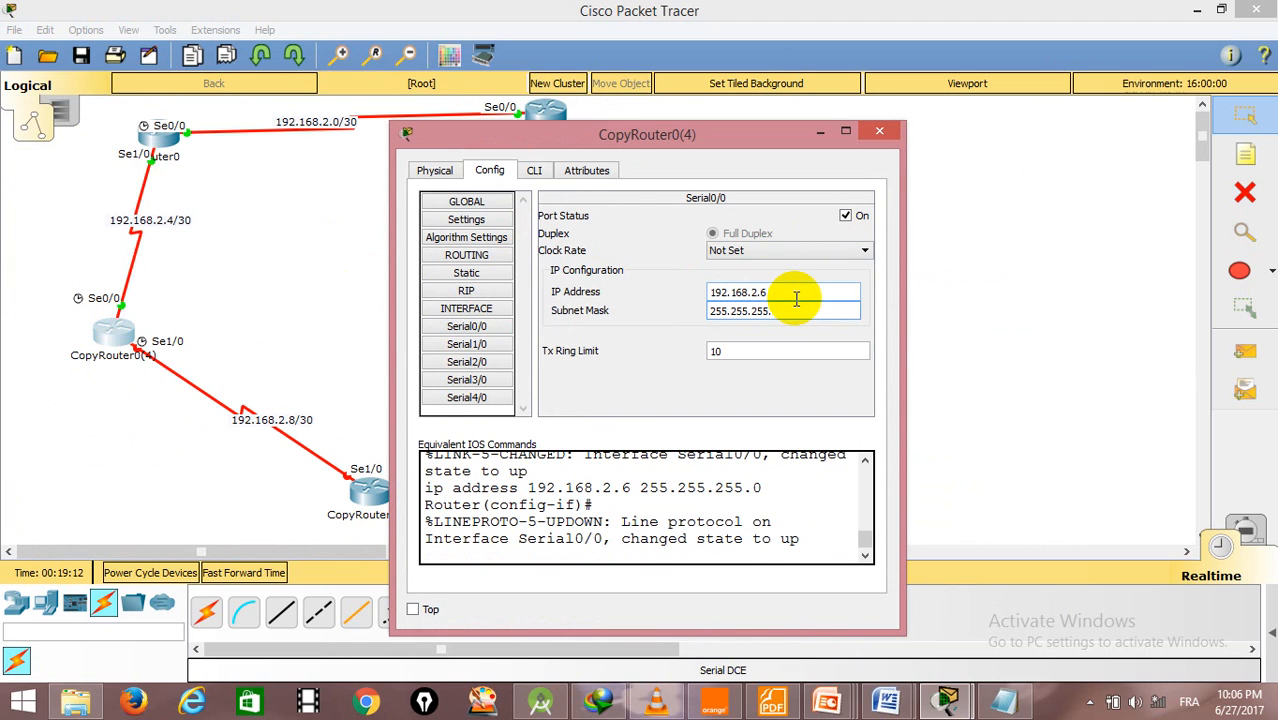
pyautogui.press('Return')
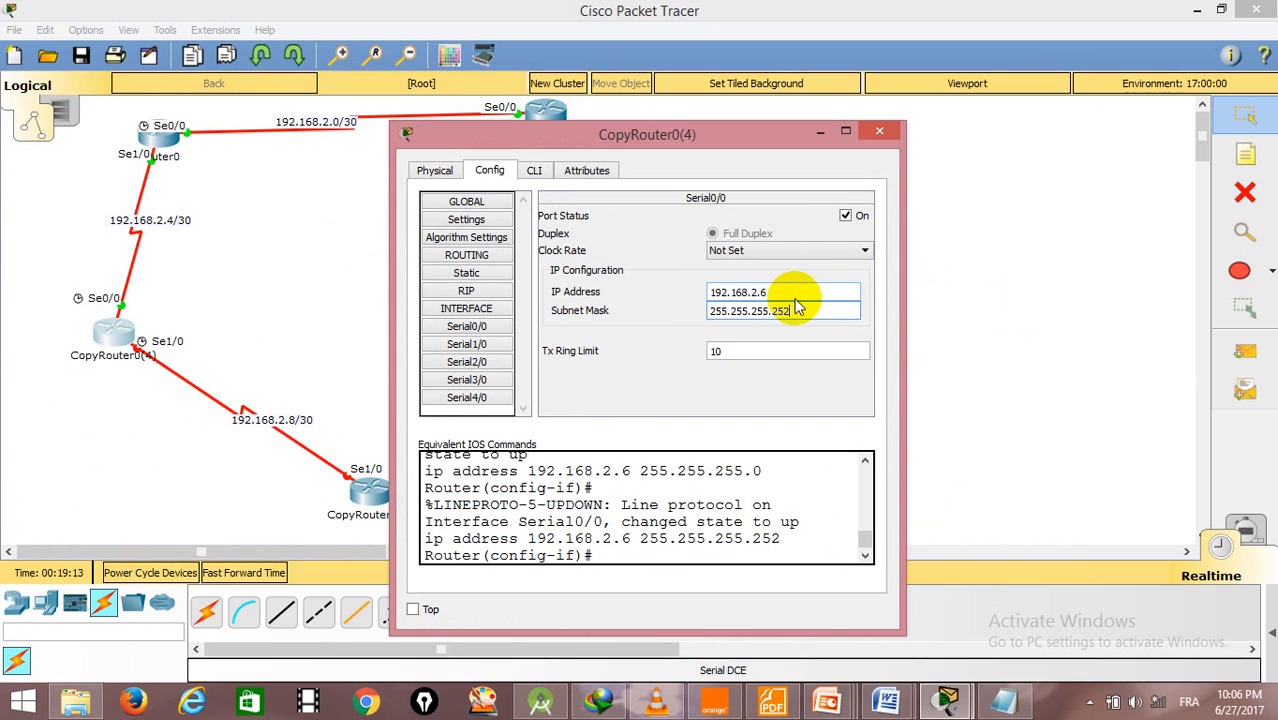
# - Turn on CopyRouter0(4)'s Serial1/0 port, assign it 192.168.2.10 with mask 255.255.255.252, and close the router's window
pyautogui.click(476, 345)
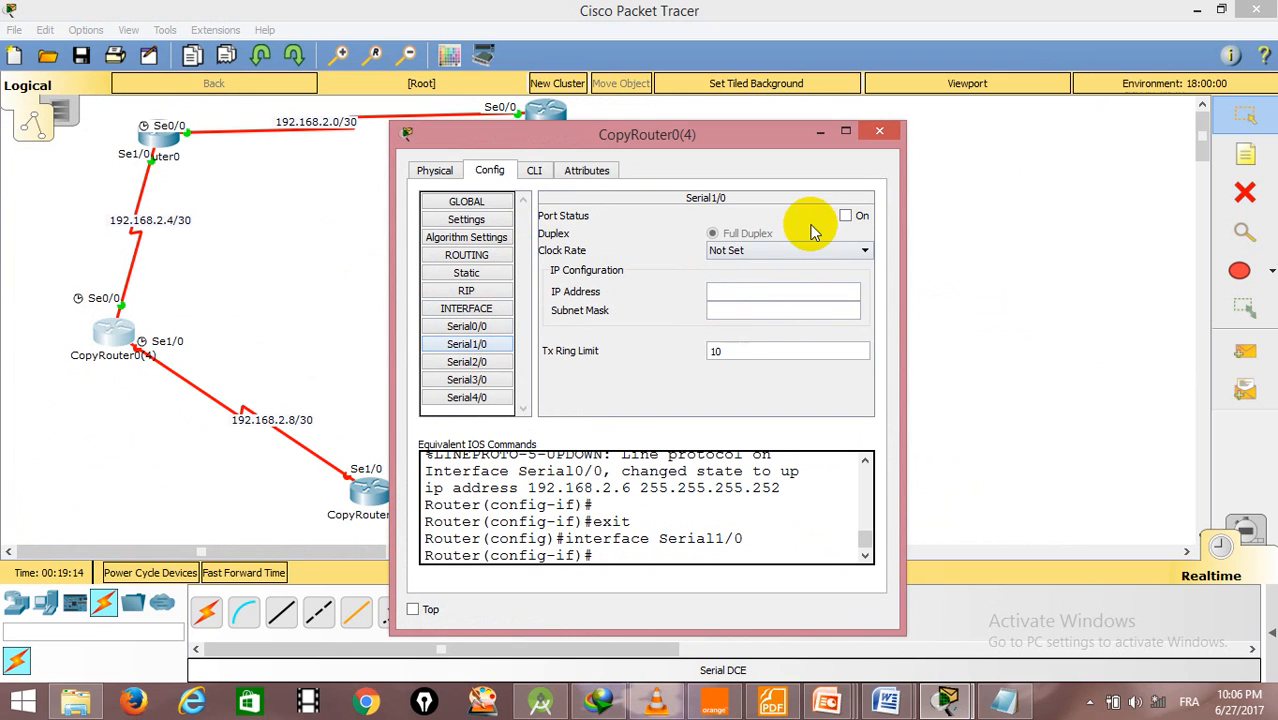
pyautogui.click(845, 215)
pyautogui.click(743, 291)
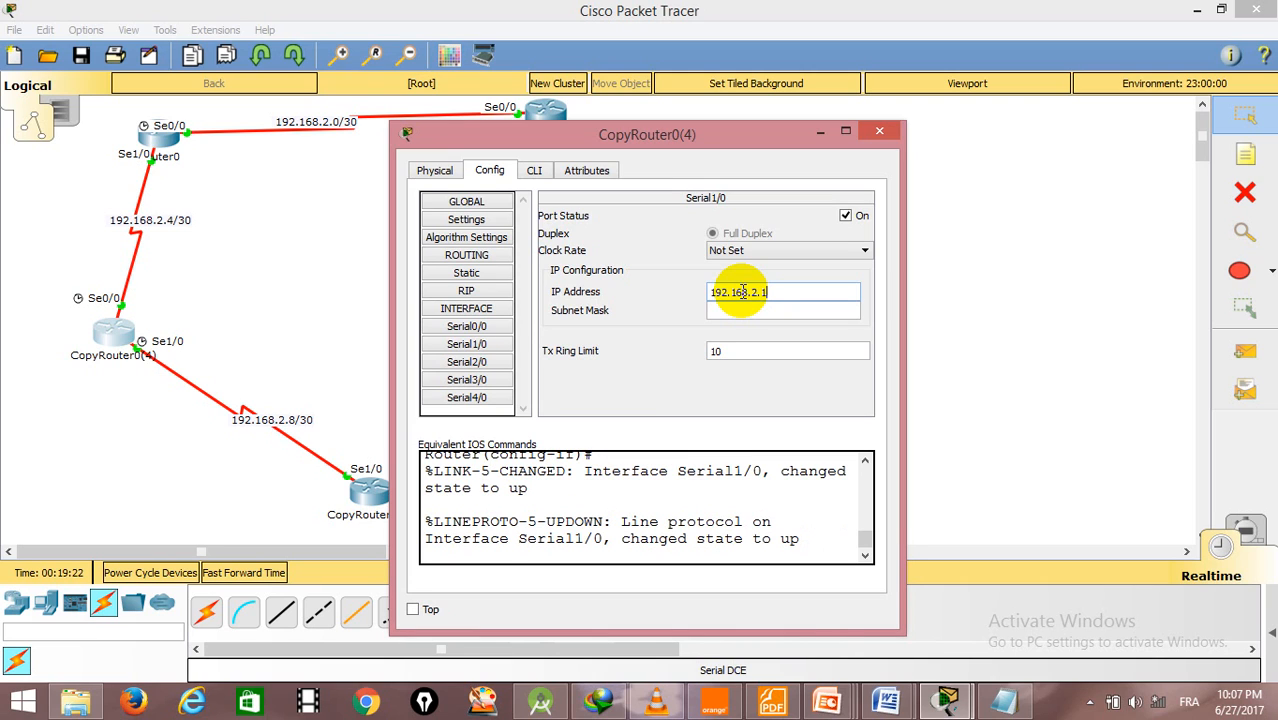
pyautogui.press('Tab')
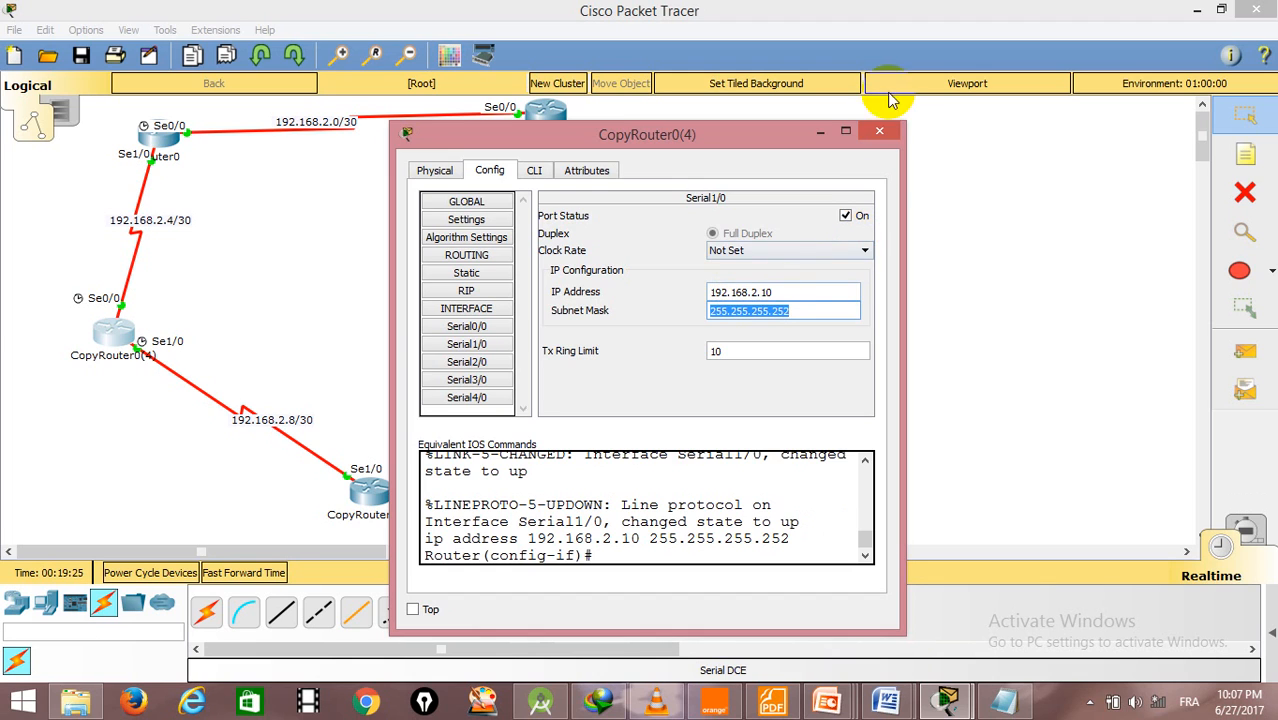
pyautogui.click(879, 131)
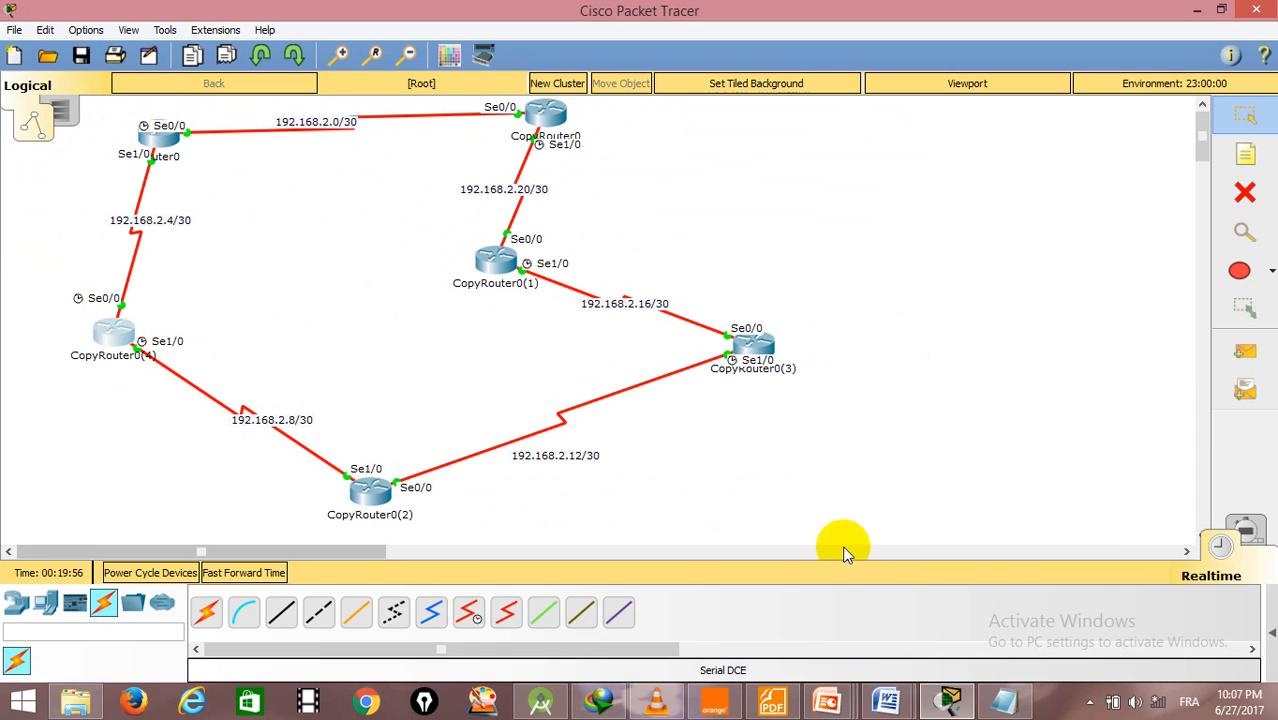
# - Show the PDU list and send a simple PDU from CopyRouter0 to CopyRouter0(1) to test the link
pyautogui.click(1270, 612)
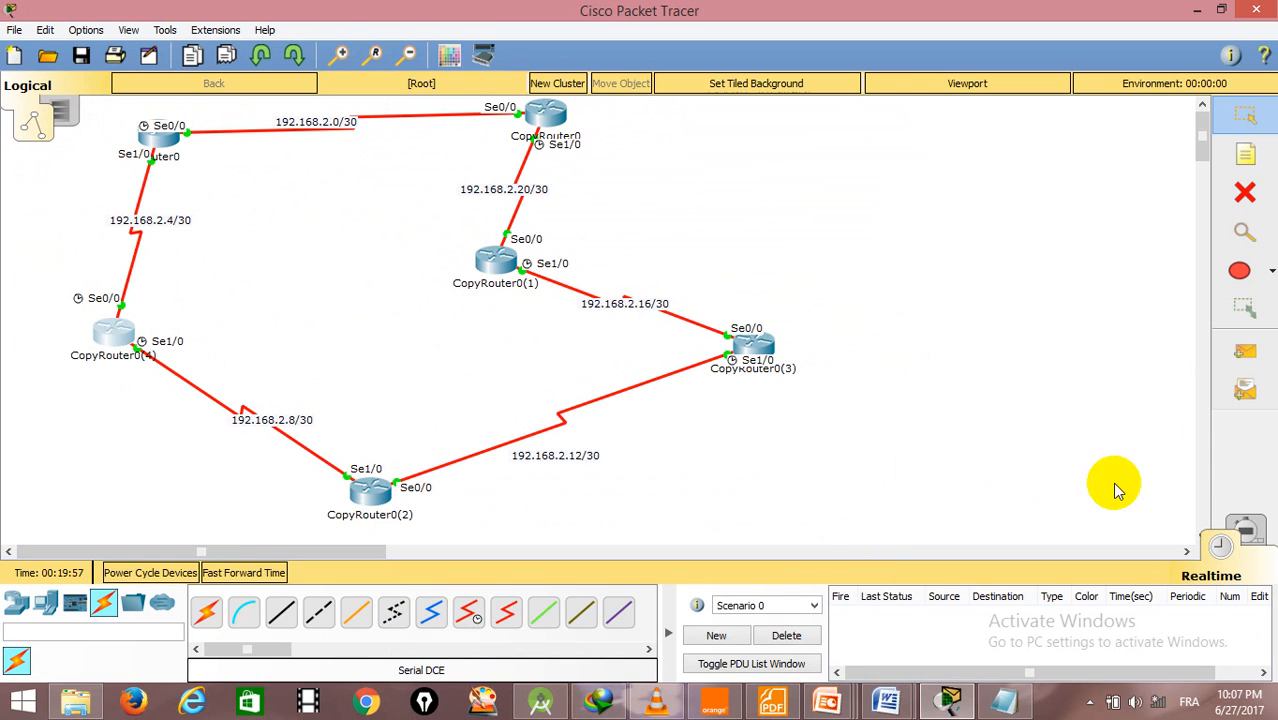
pyautogui.click(1258, 368)
pyautogui.click(528, 112)
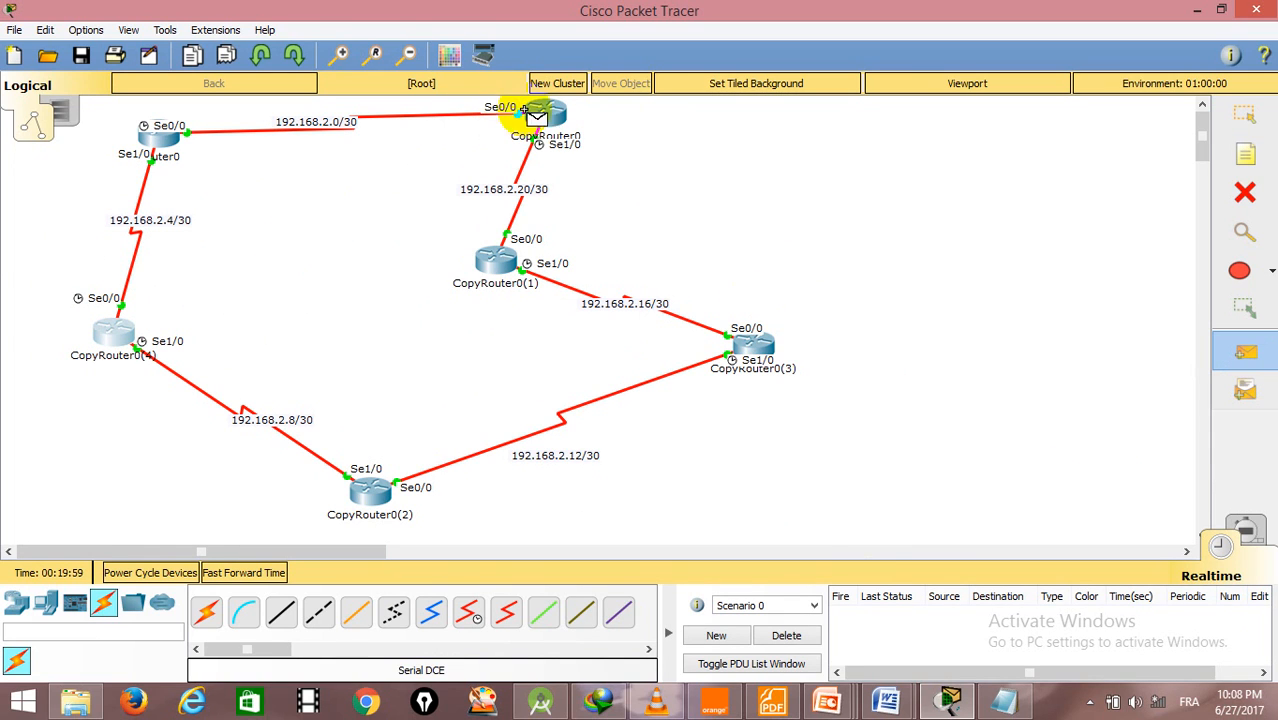
pyautogui.click(492, 257)
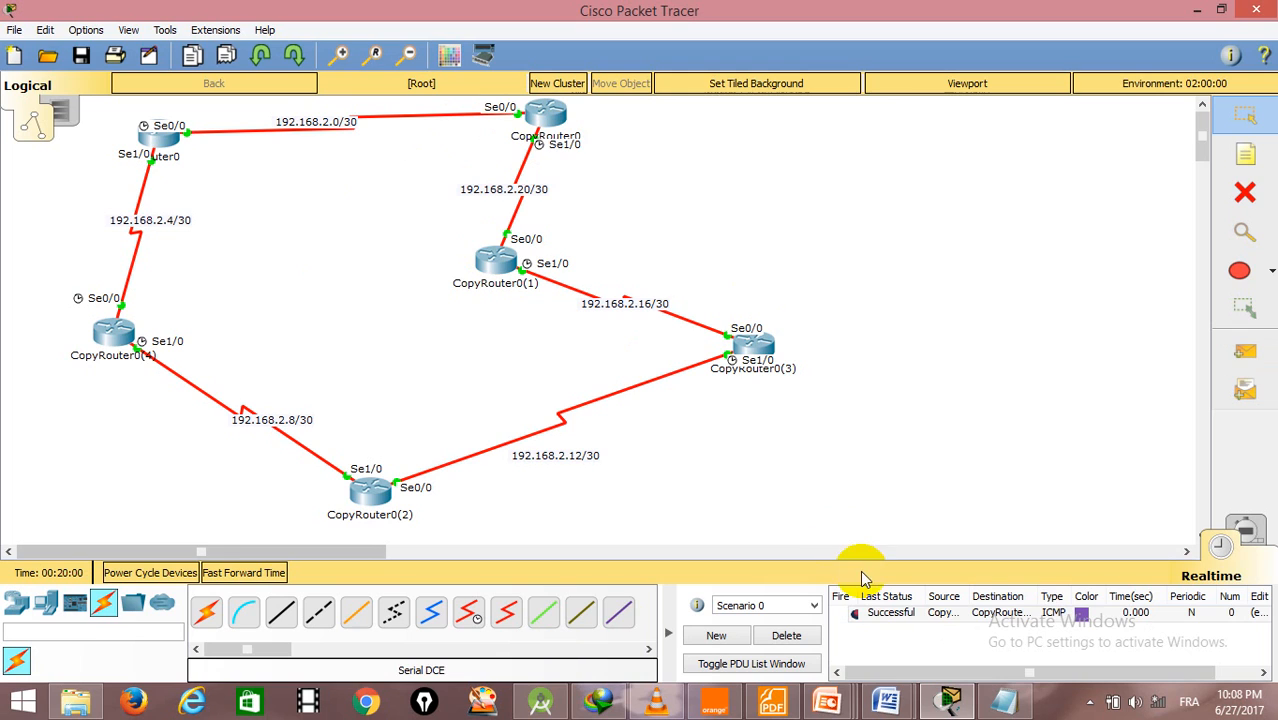
# - Send a simple PDU from CopyRouter0(2) to CopyRouter0(3) to test their link
pyautogui.click(1242, 350)
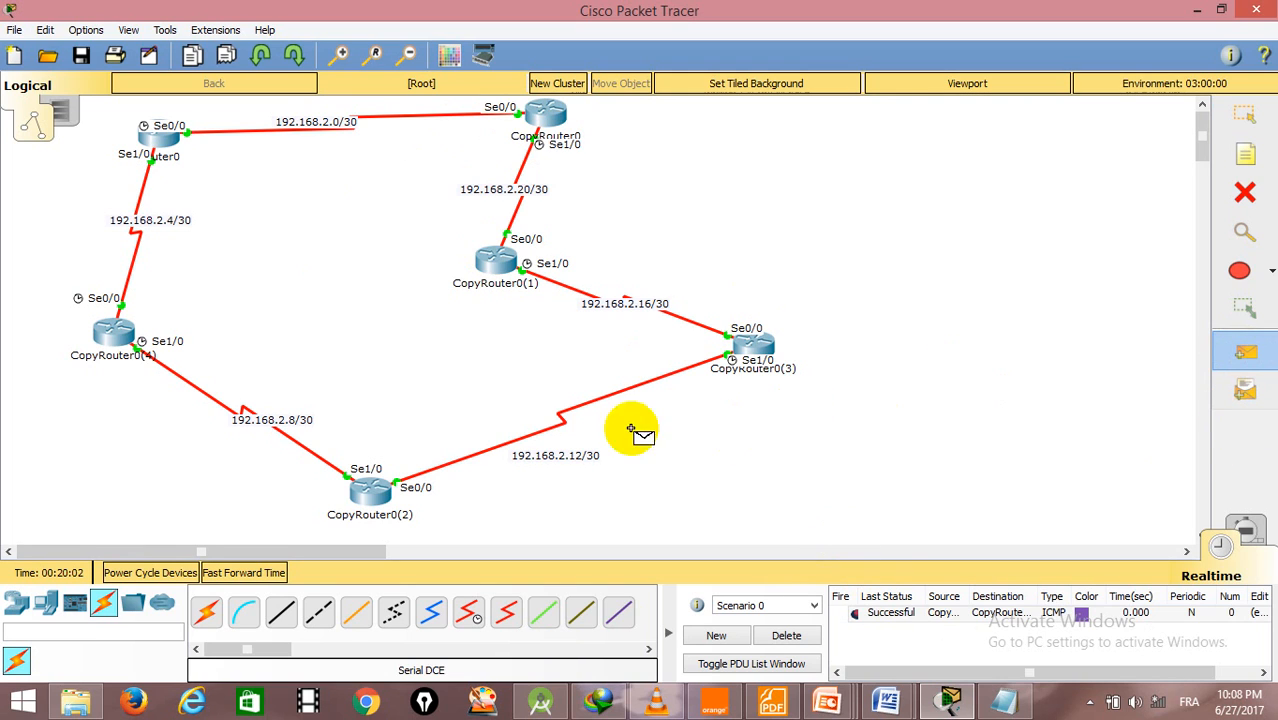
pyautogui.click(368, 490)
pyautogui.click(750, 340)
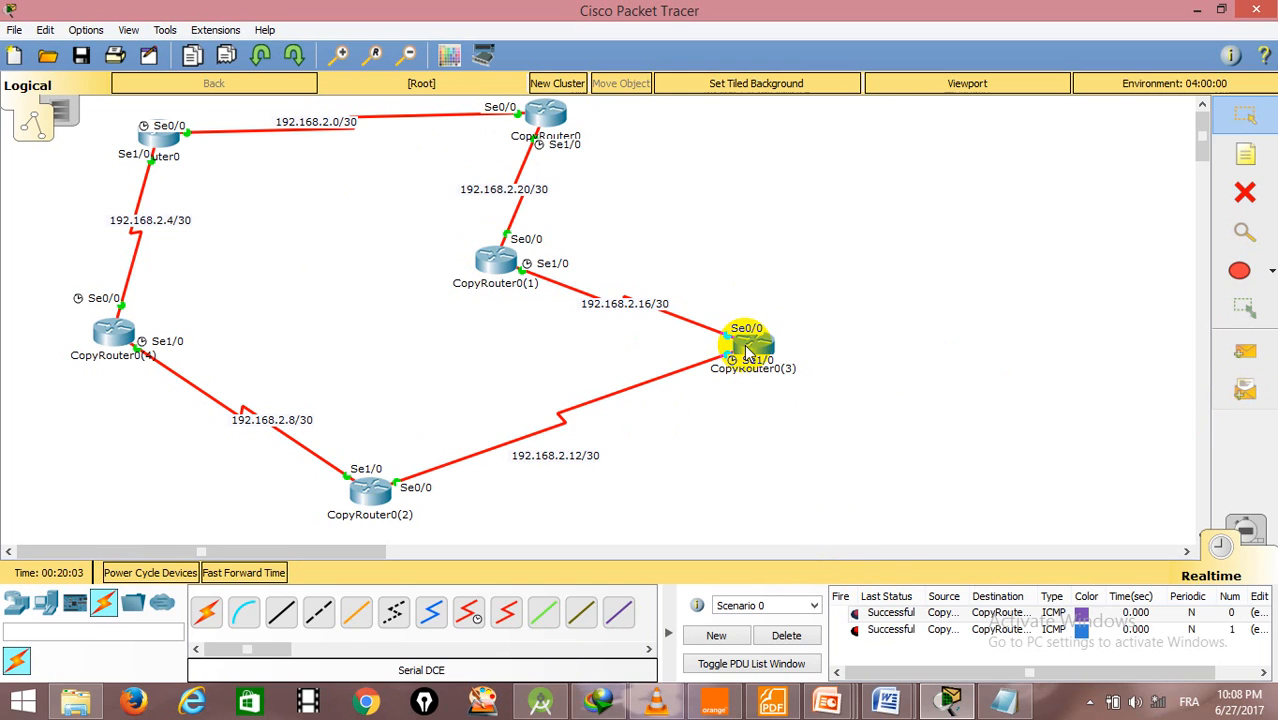
# - Send a simple PDU from CopyRouter0(2) to Router0 to test reachability, and clear the PDU list by deleting Scenario 0
pyautogui.click(1247, 350)
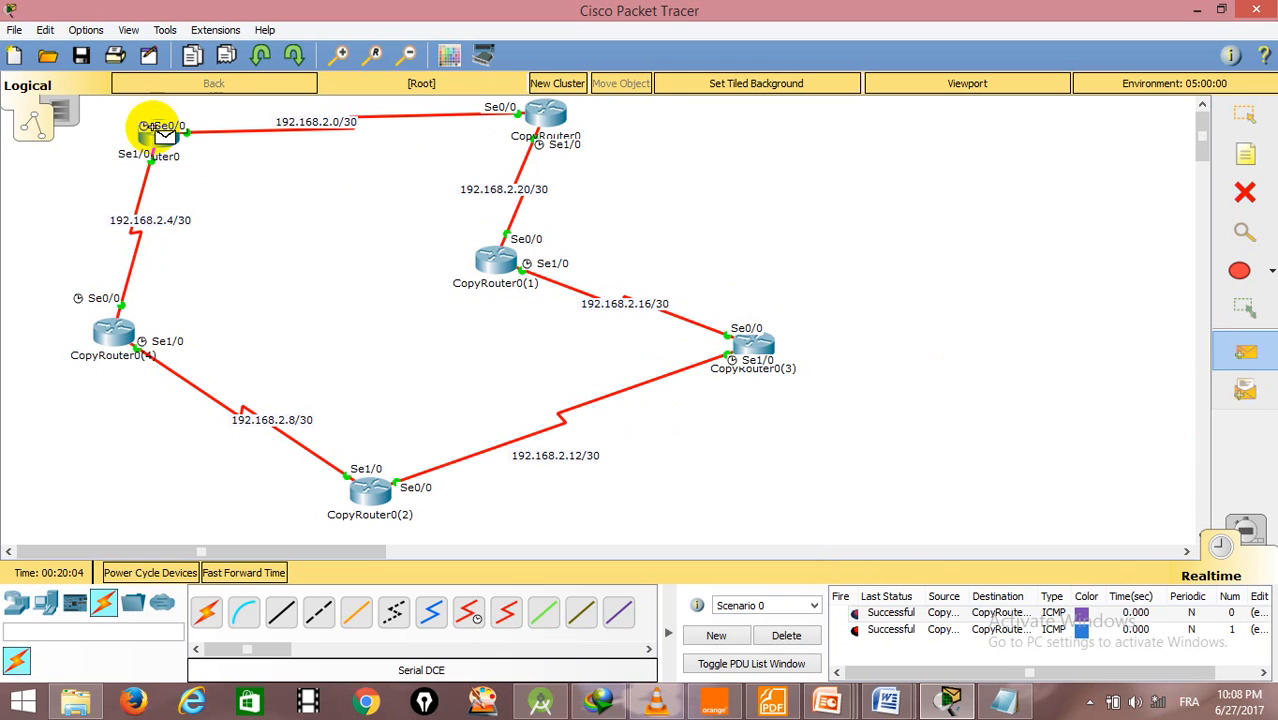
pyautogui.click(360, 494)
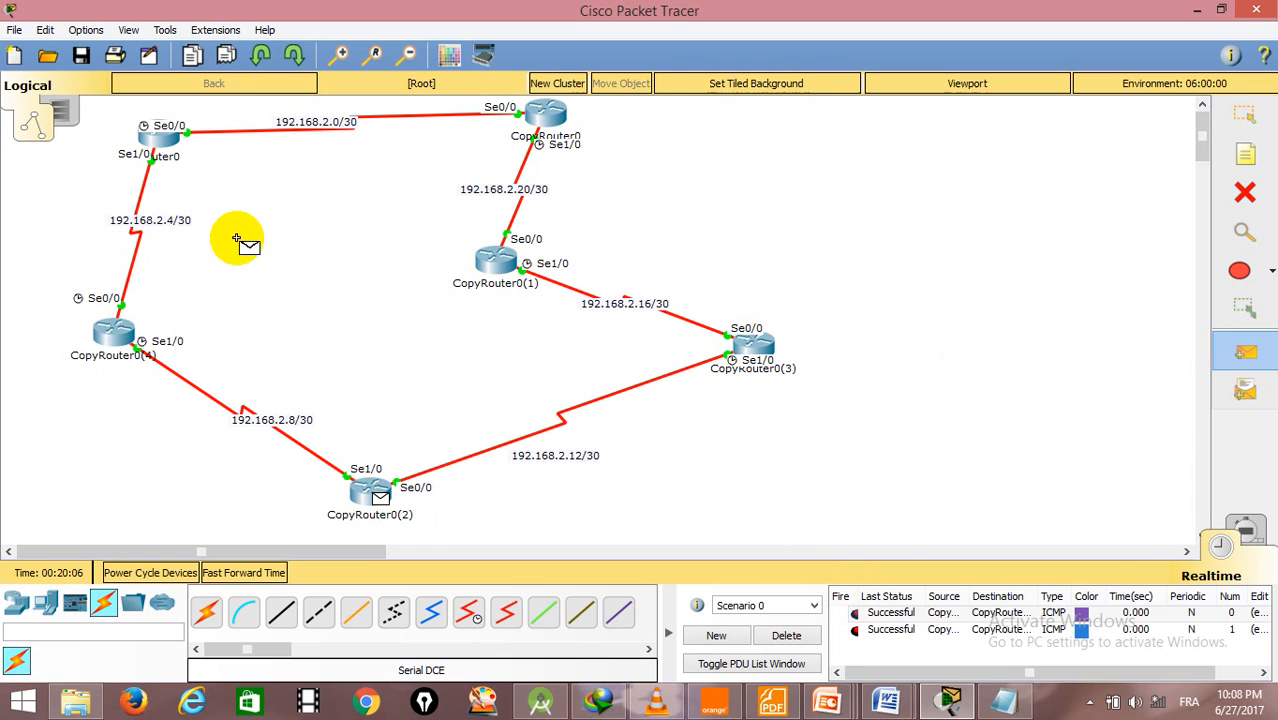
pyautogui.click(145, 133)
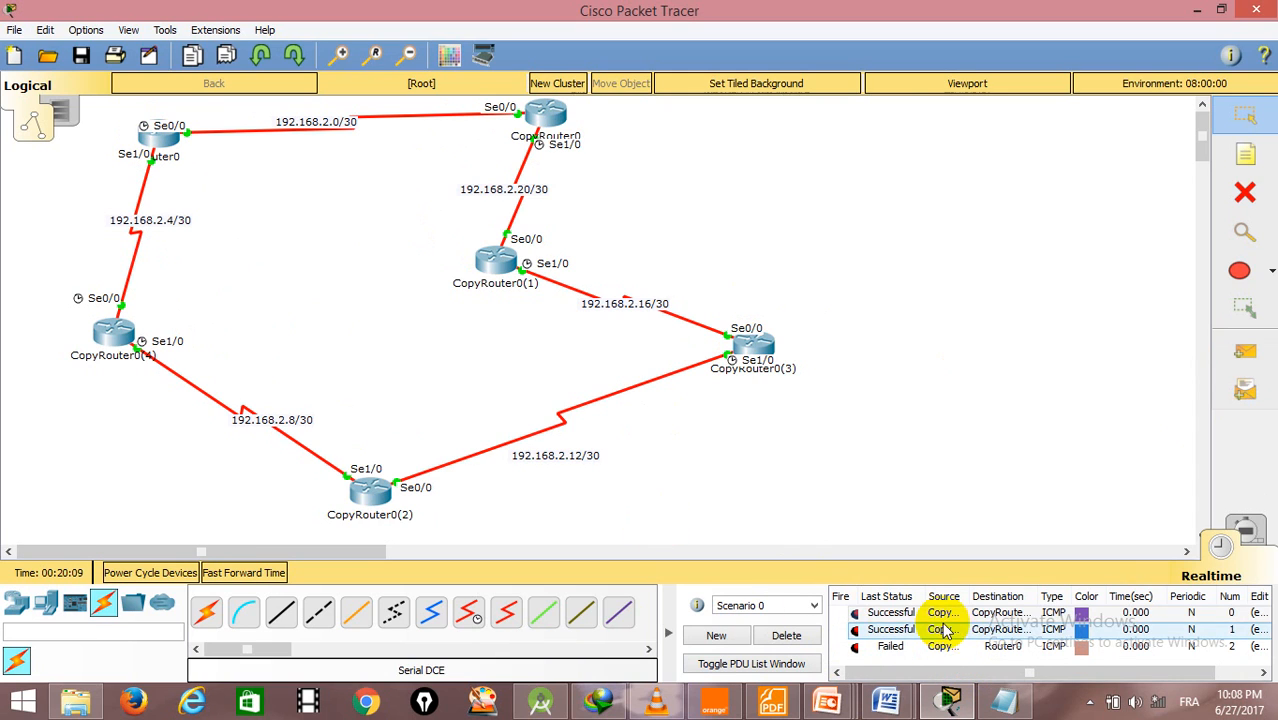
pyautogui.click(788, 636)
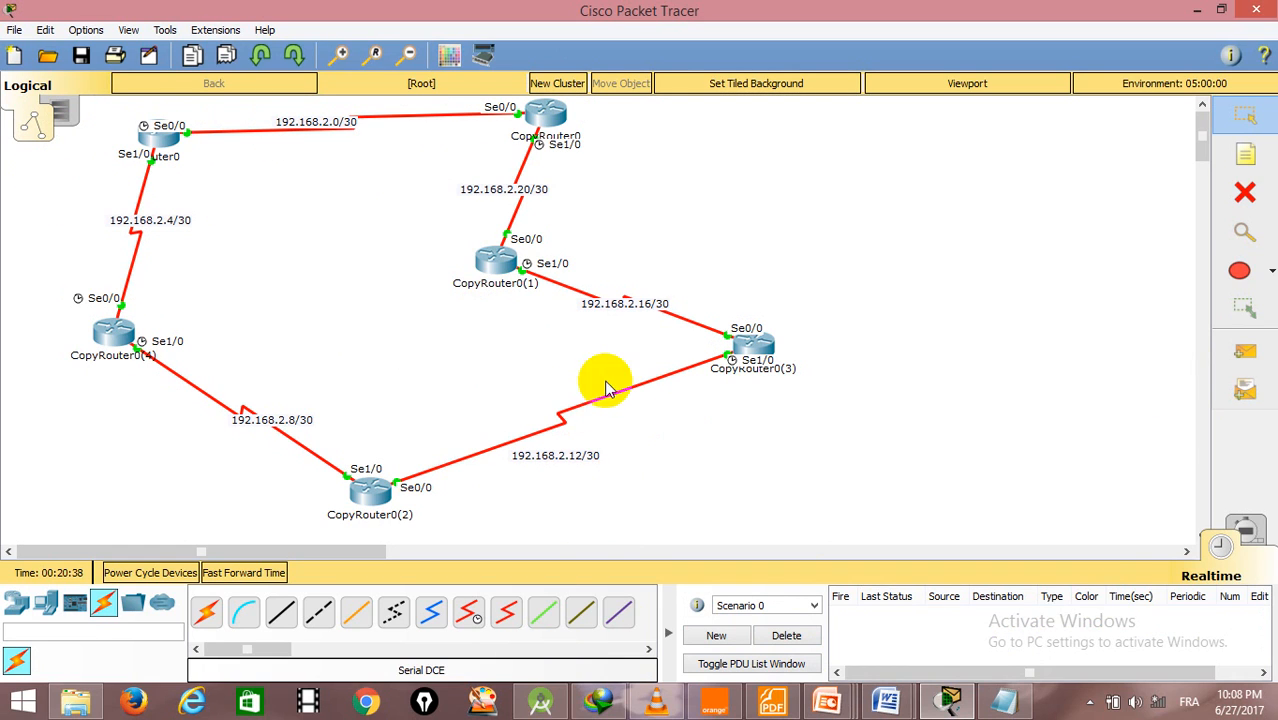
# - Open Router0's command line and exit interface configuration to global configuration mode
pyautogui.moveTo(515, 240)
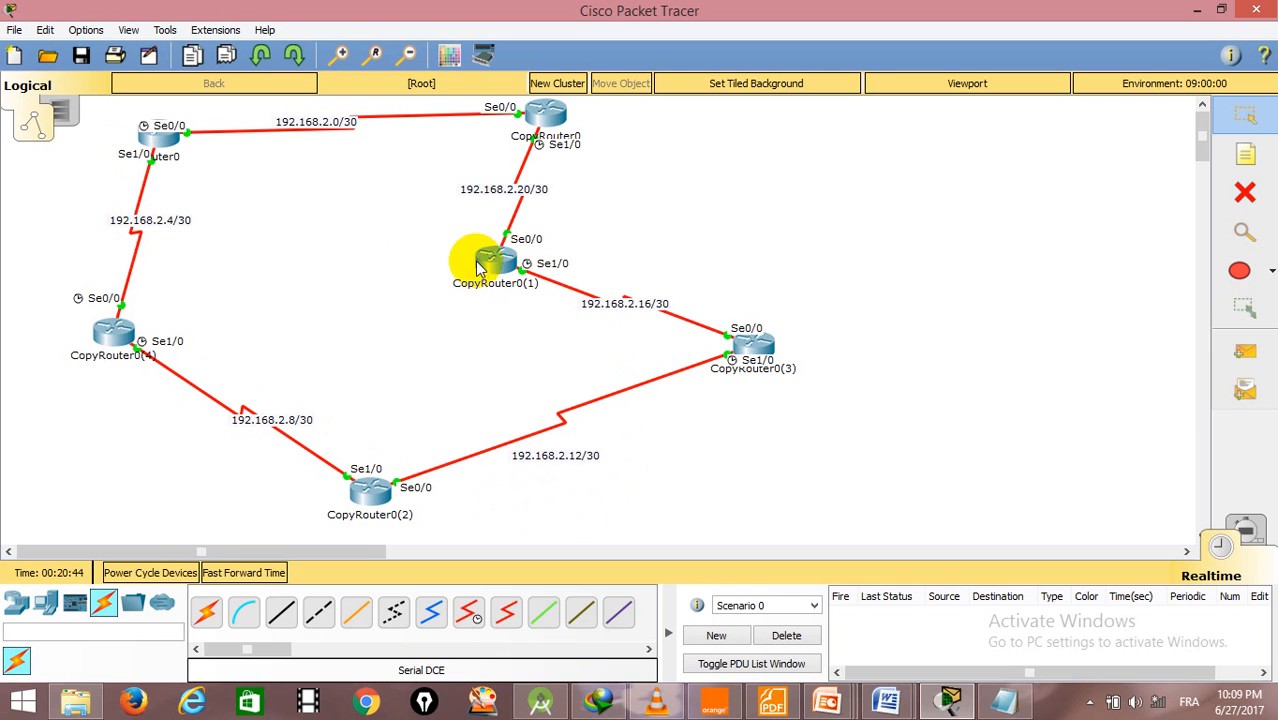
pyautogui.click(148, 135)
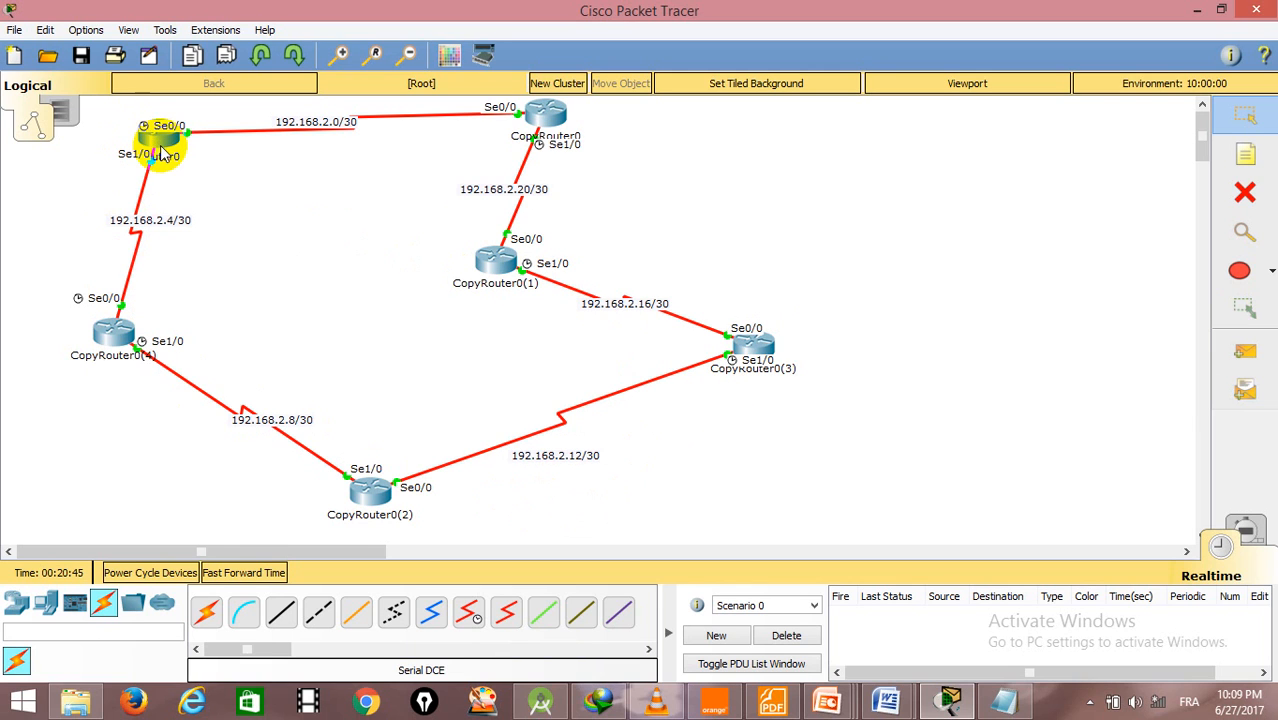
pyautogui.moveTo(743, 136); pyautogui.dragTo(1057, 46)
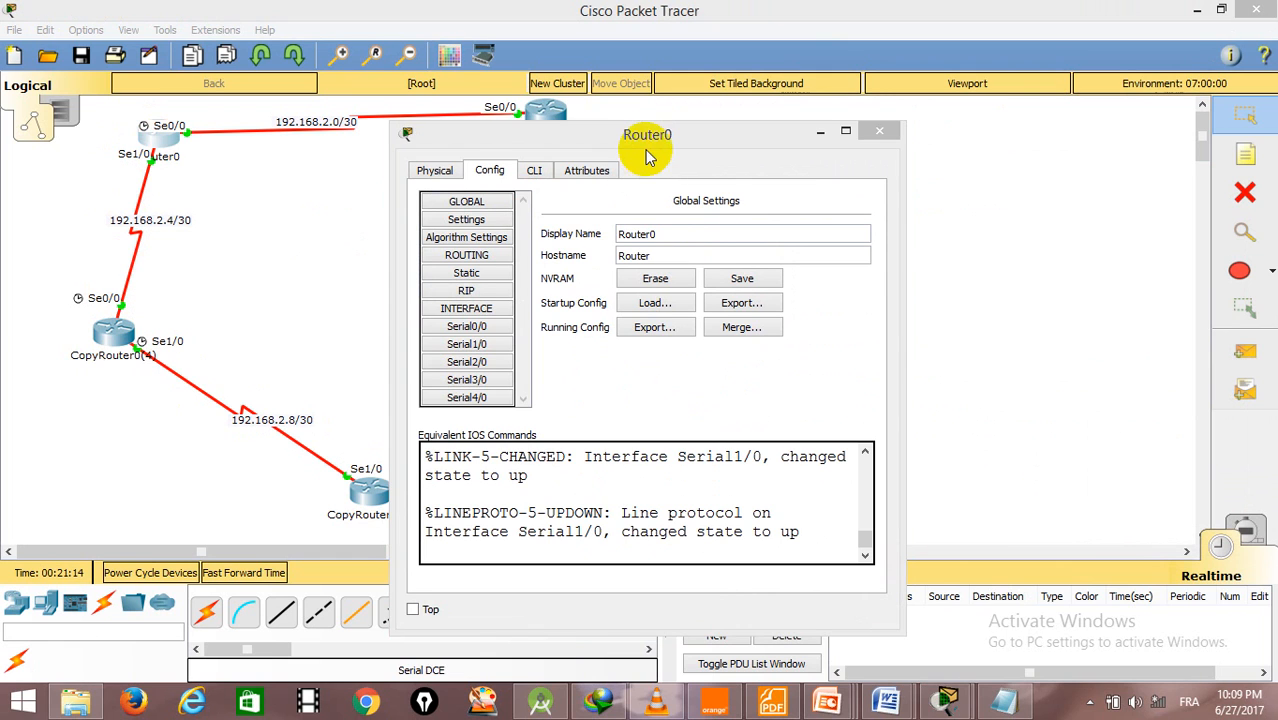
pyautogui.moveTo(660, 137); pyautogui.dragTo(748, 114)
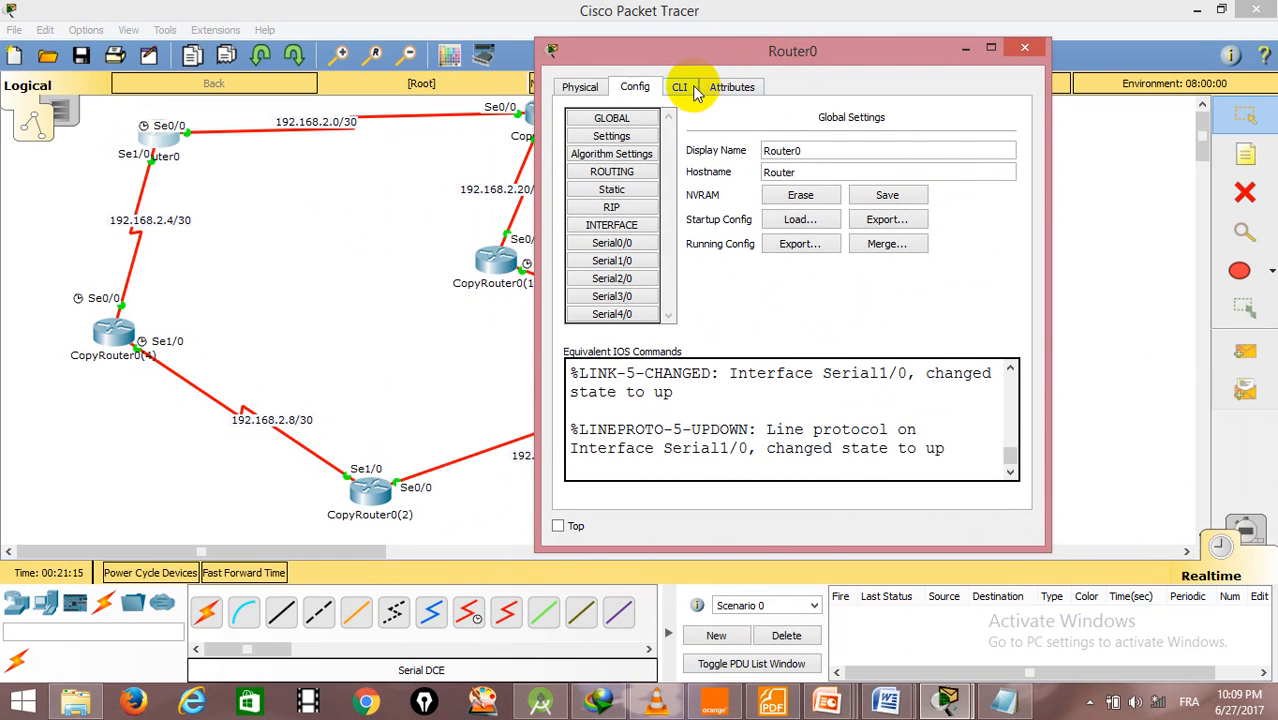
pyautogui.click(680, 88)
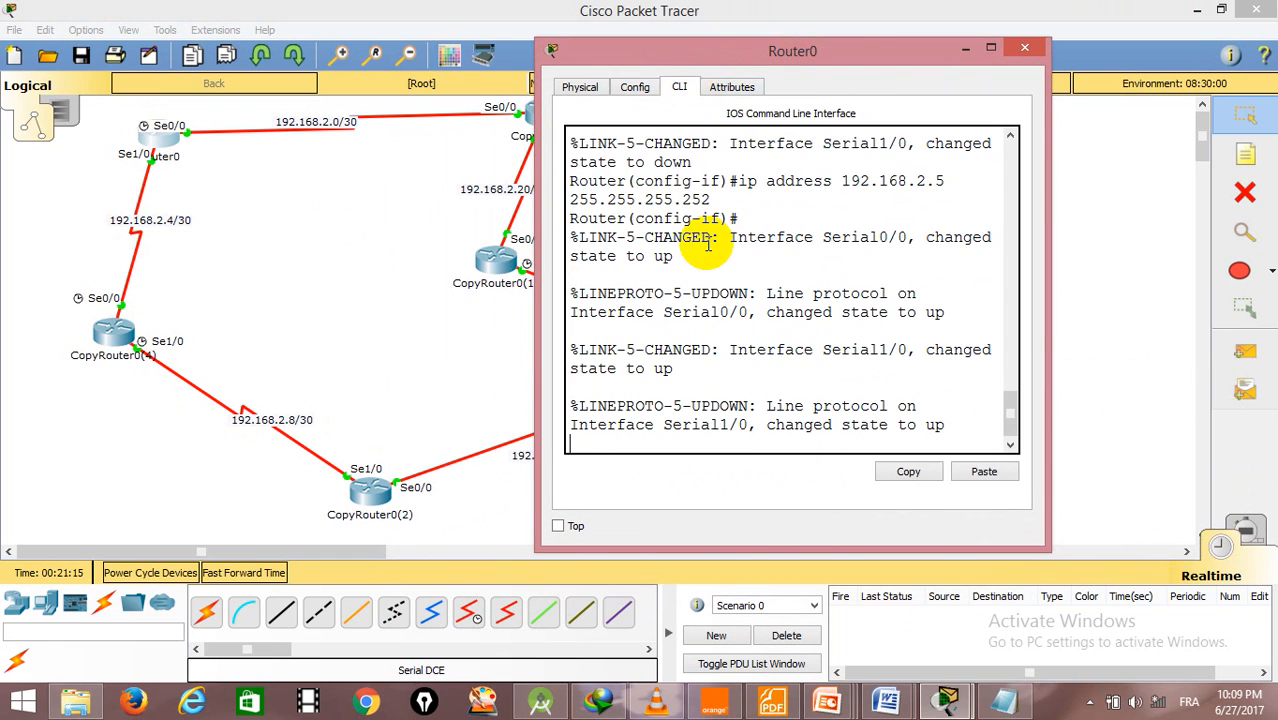
pyautogui.press('Return')
pyautogui.press('Return')
pyautogui.press('Return')
pyautogui.press('Return')
pyautogui.write('EXIT')
pyautogui.press('Return')
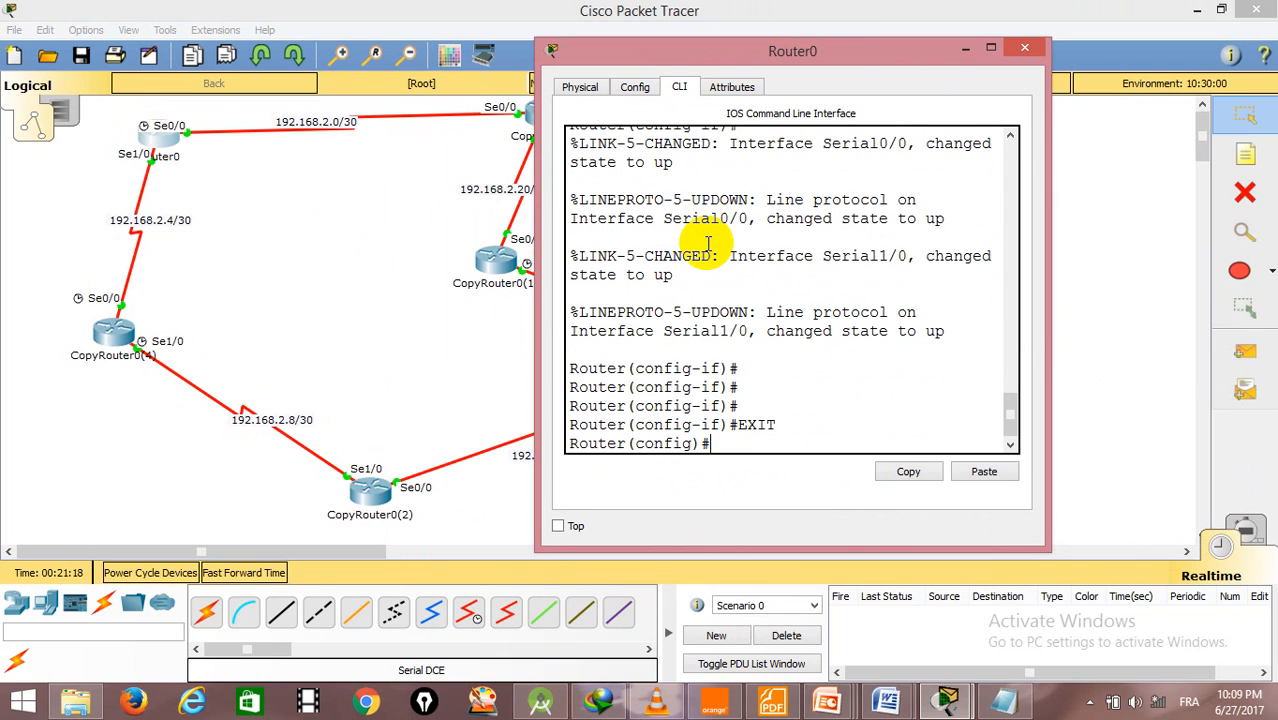
pyautogui.press('Return')
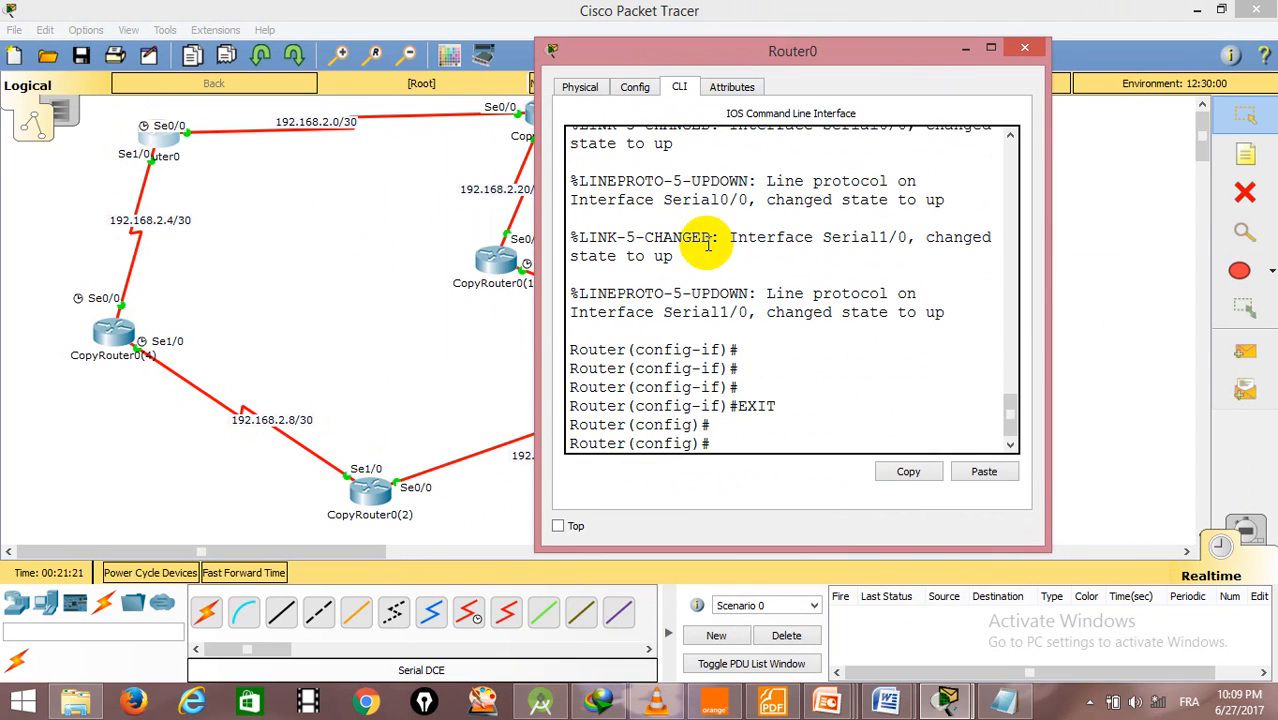
# - Add a static route on Router0 to 192.168.2.22 with mask 255.255.255.255 through se0/0
pyautogui.write('IP route')
pyautogui.moveTo(744, 59); pyautogui.dragTo(921, 1)
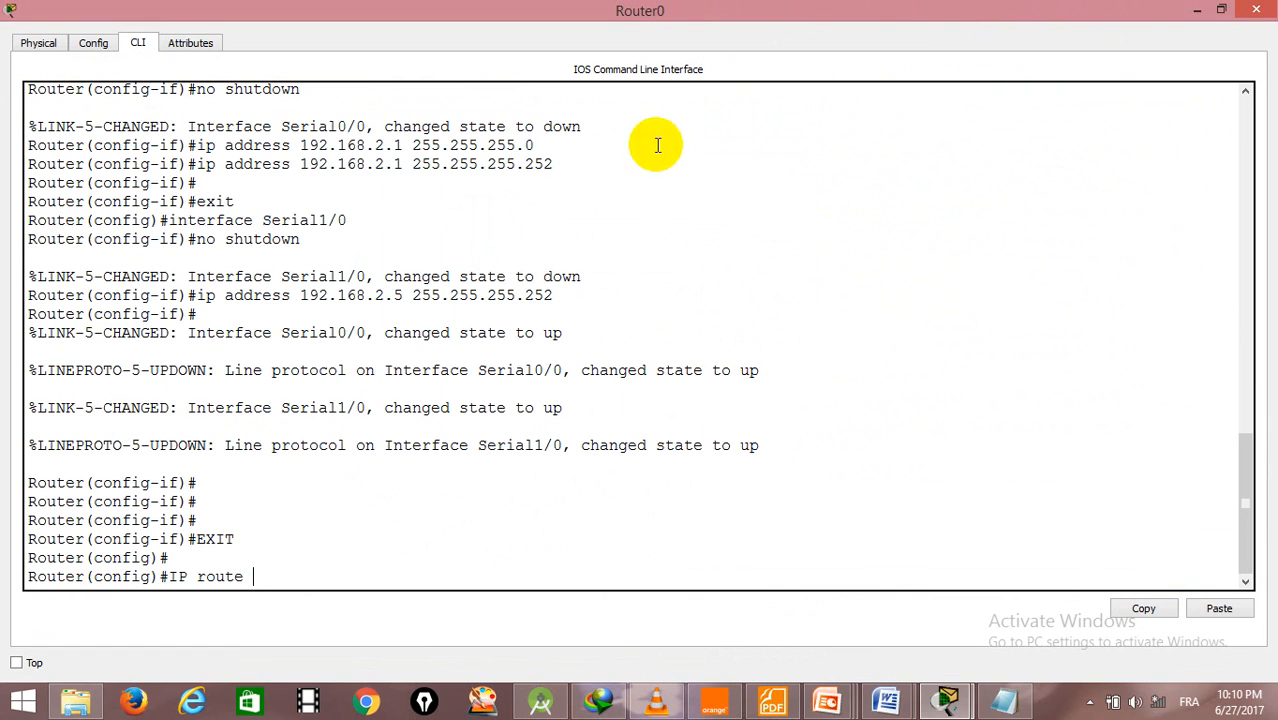
pyautogui.click(1197, 10)
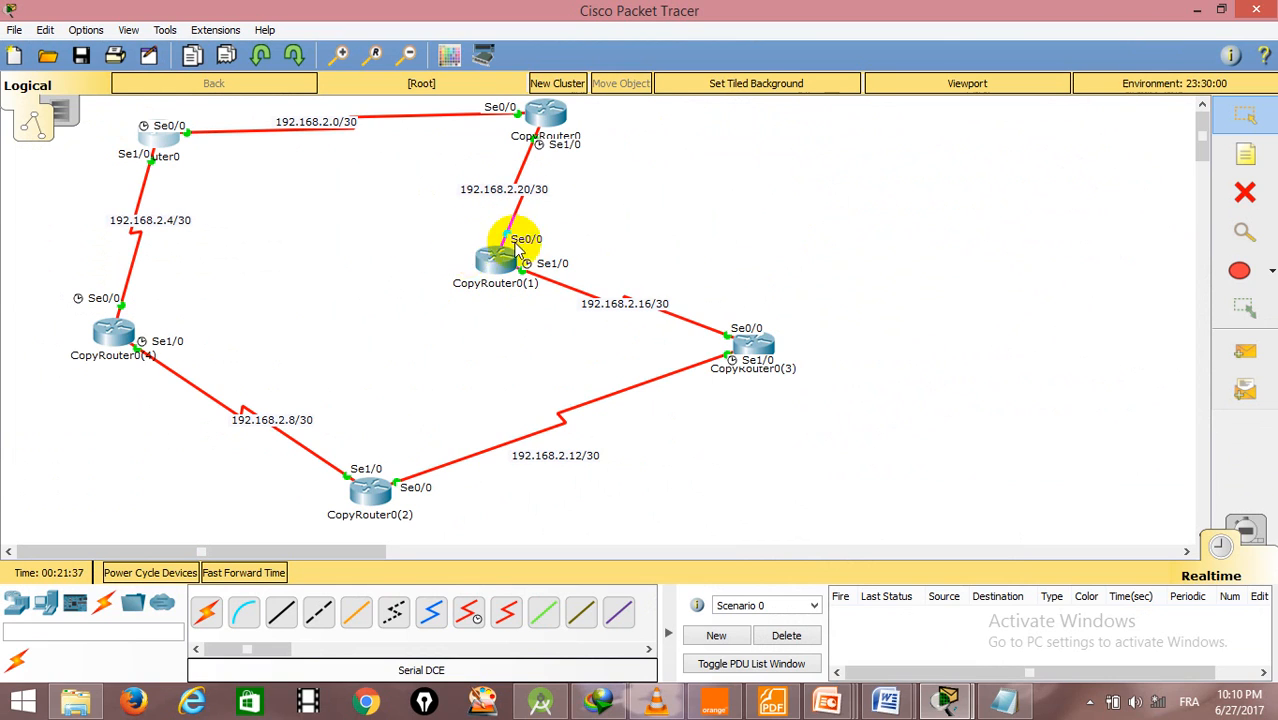
pyautogui.click(160, 135)
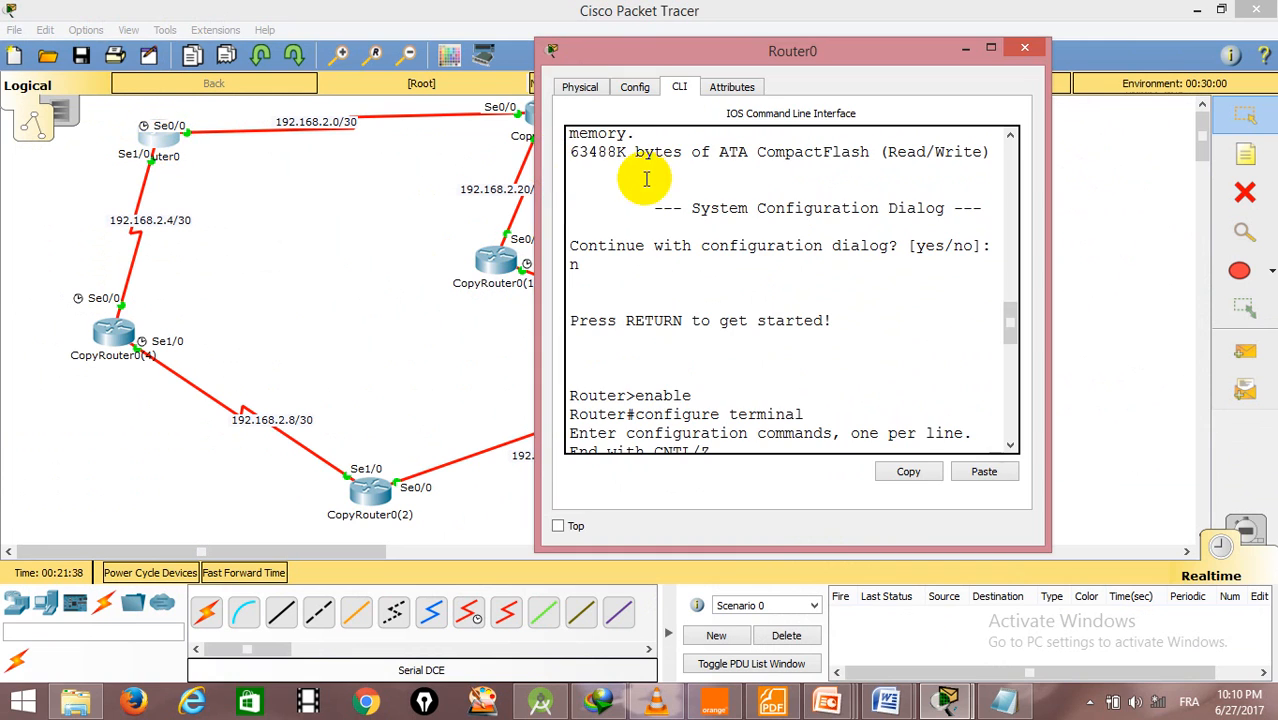
pyautogui.moveTo(724, 52); pyautogui.dragTo(798, 20)
pyautogui.moveTo(1083, 287); pyautogui.dragTo(1083, 383)
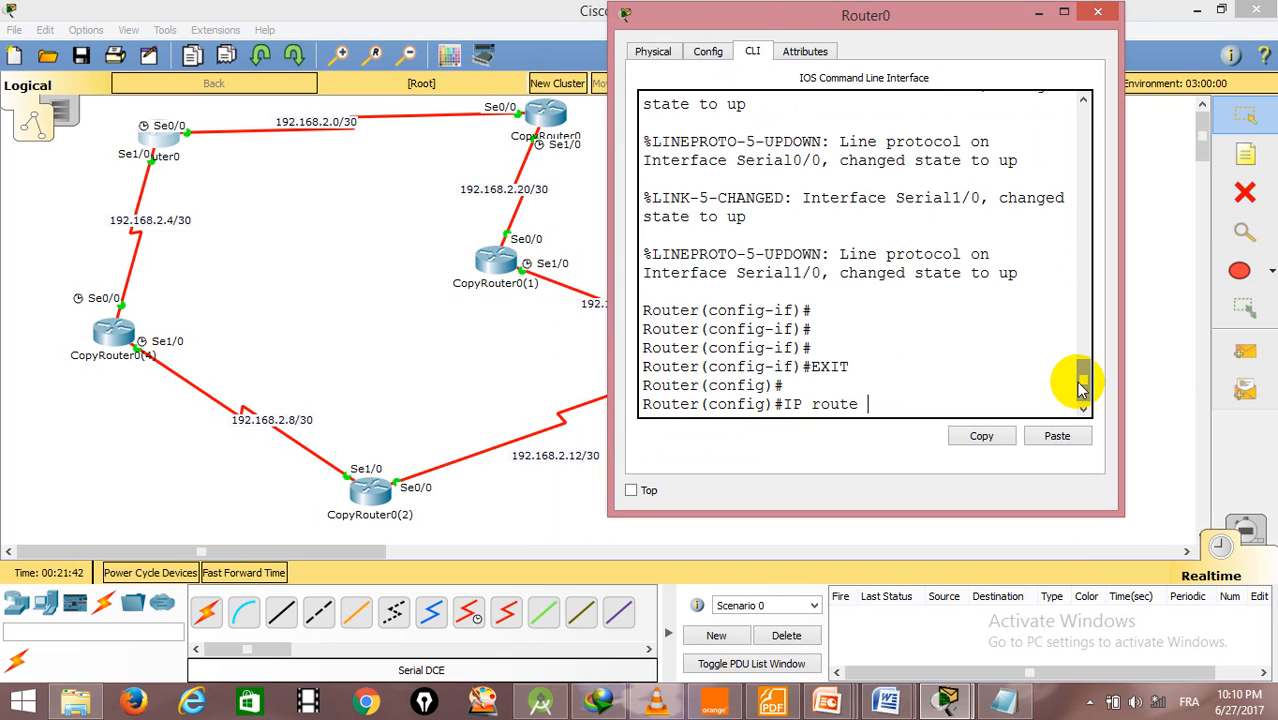
pyautogui.write('192.168.2.22')
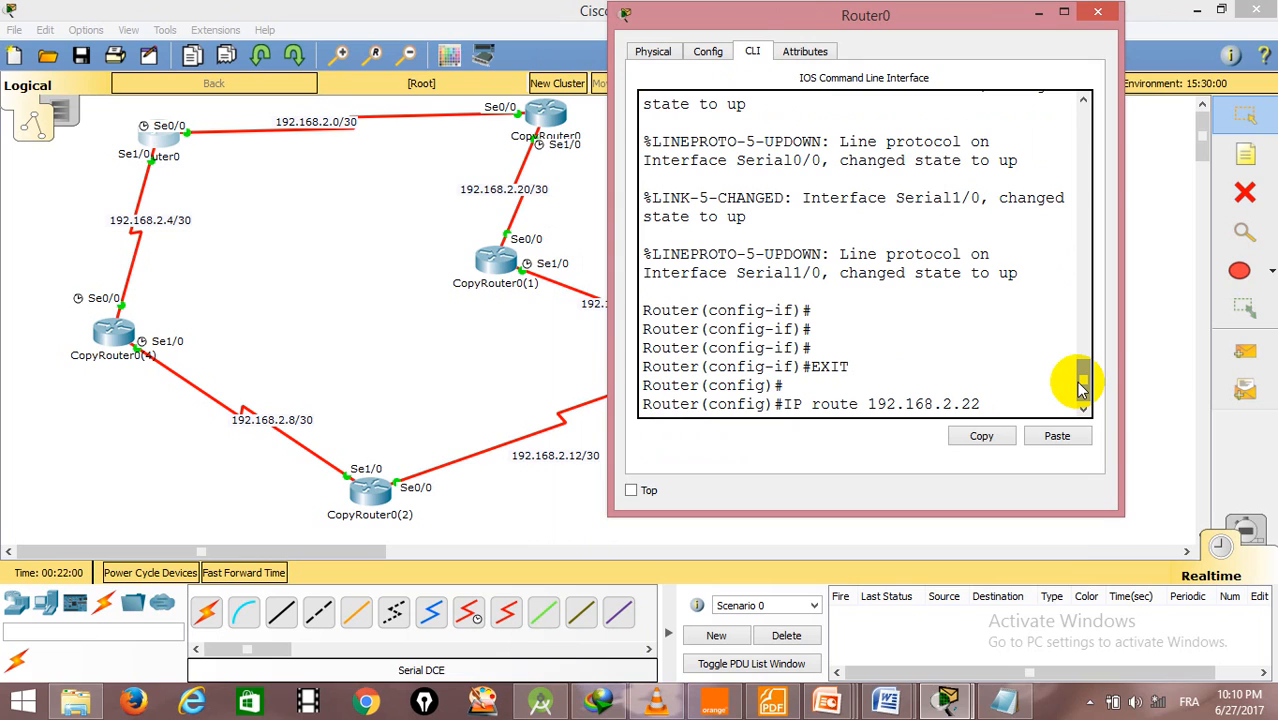
pyautogui.write('255.255.255.255')
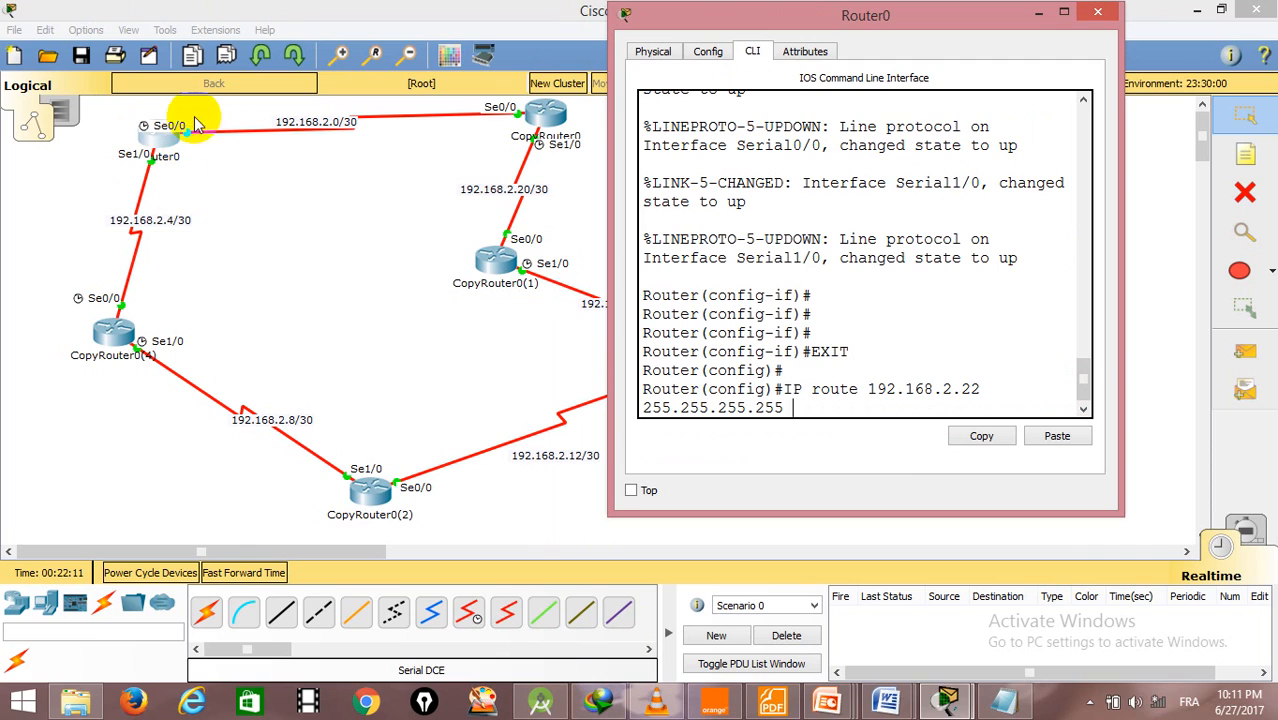
pyautogui.write('se0/0')
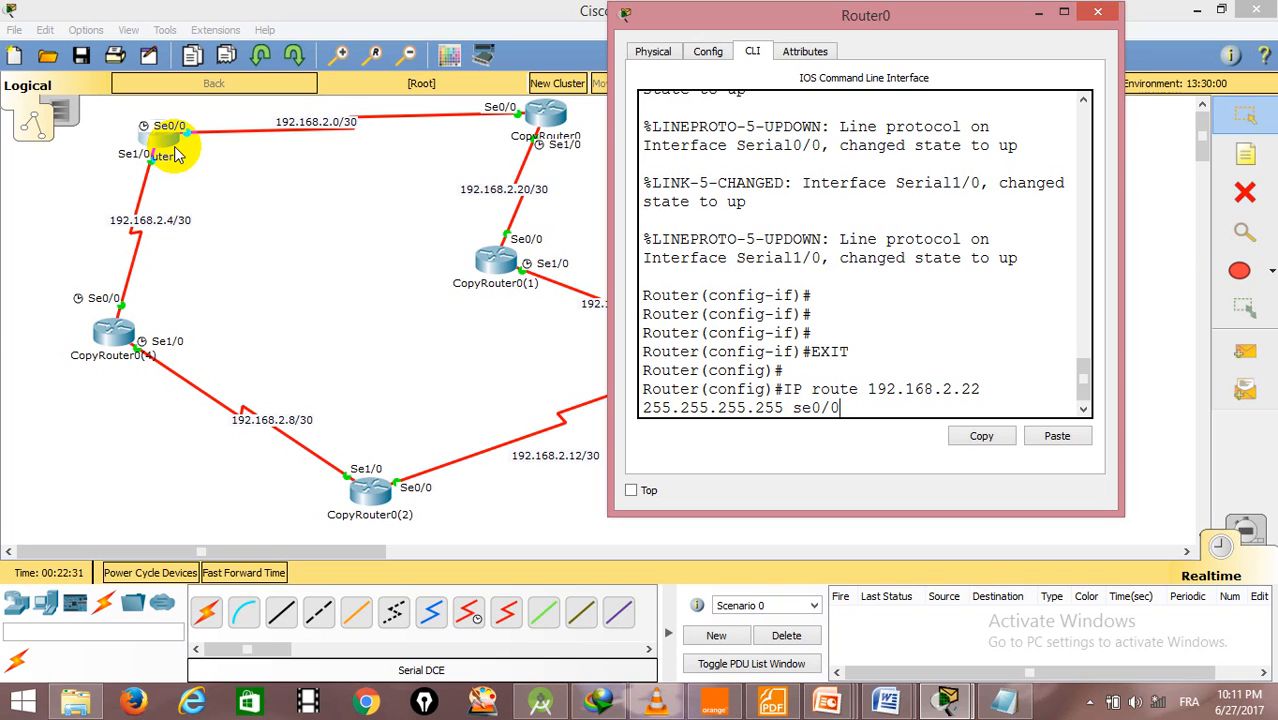
pyautogui.press('Return')
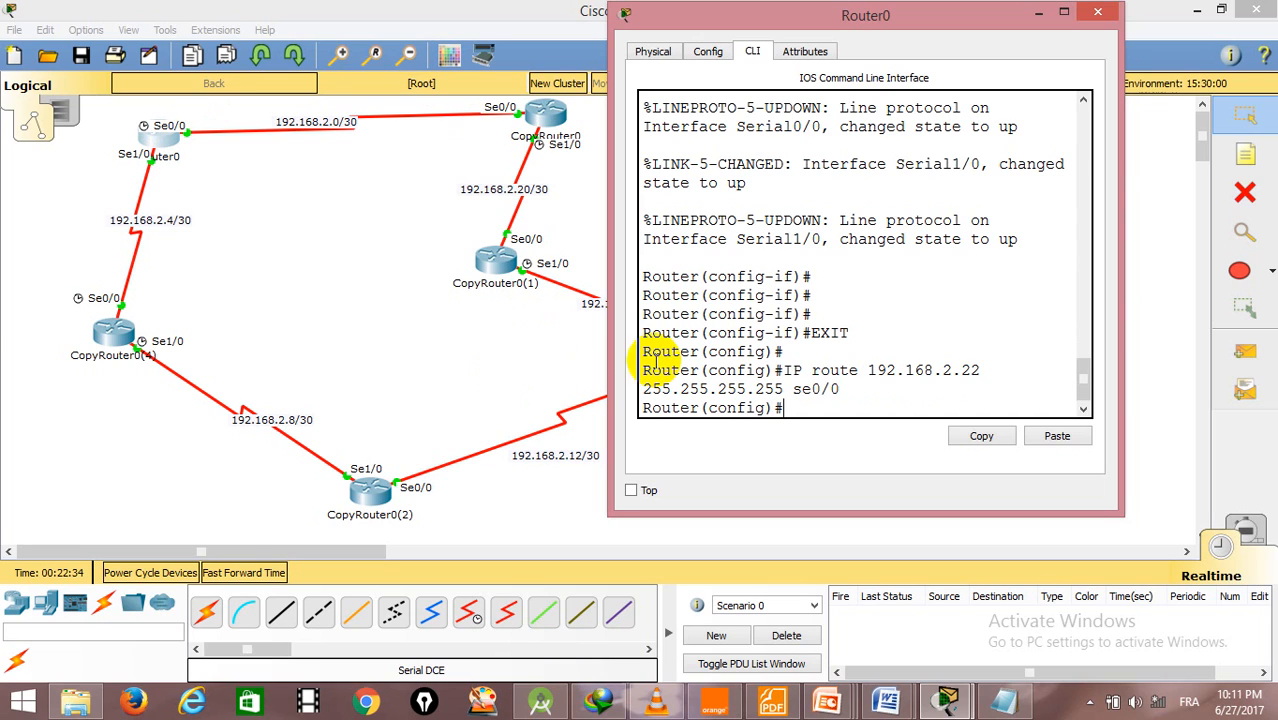
# - Display Router0's routing table with do sh ip route, and minimize the router's window
pyautogui.write('do sh')
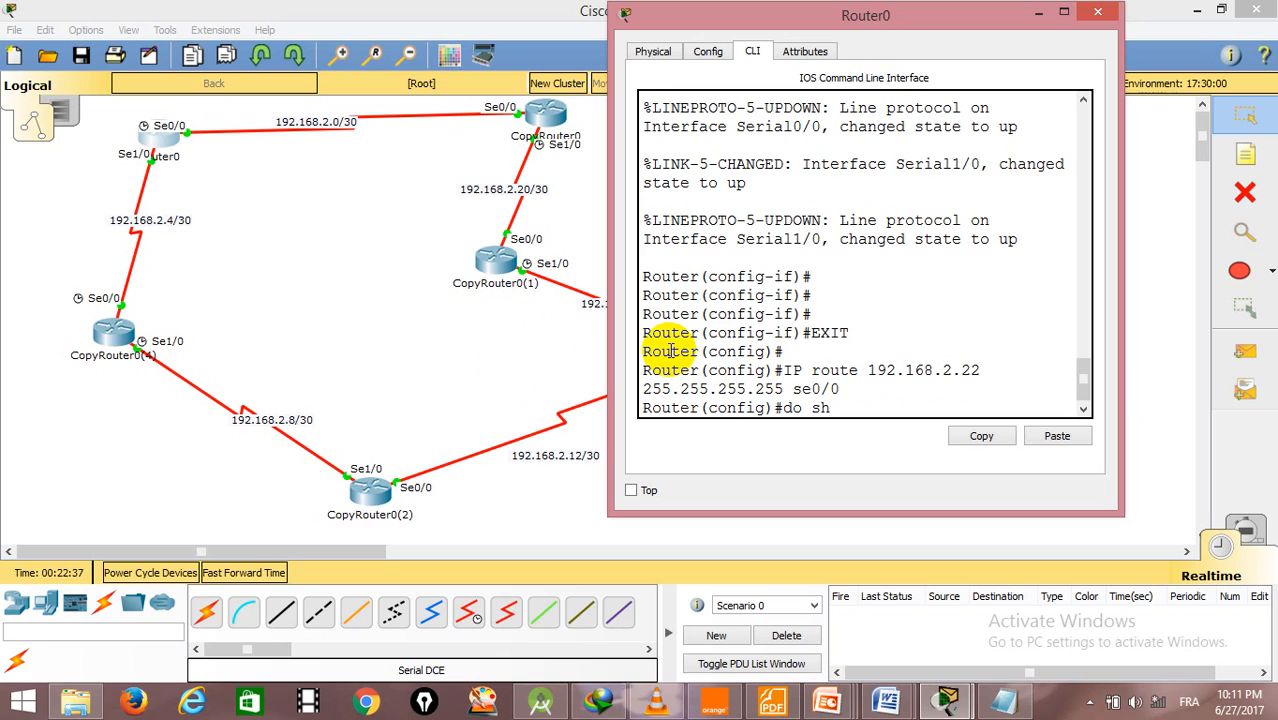
pyautogui.write(' ip route')
pyautogui.press('Return')
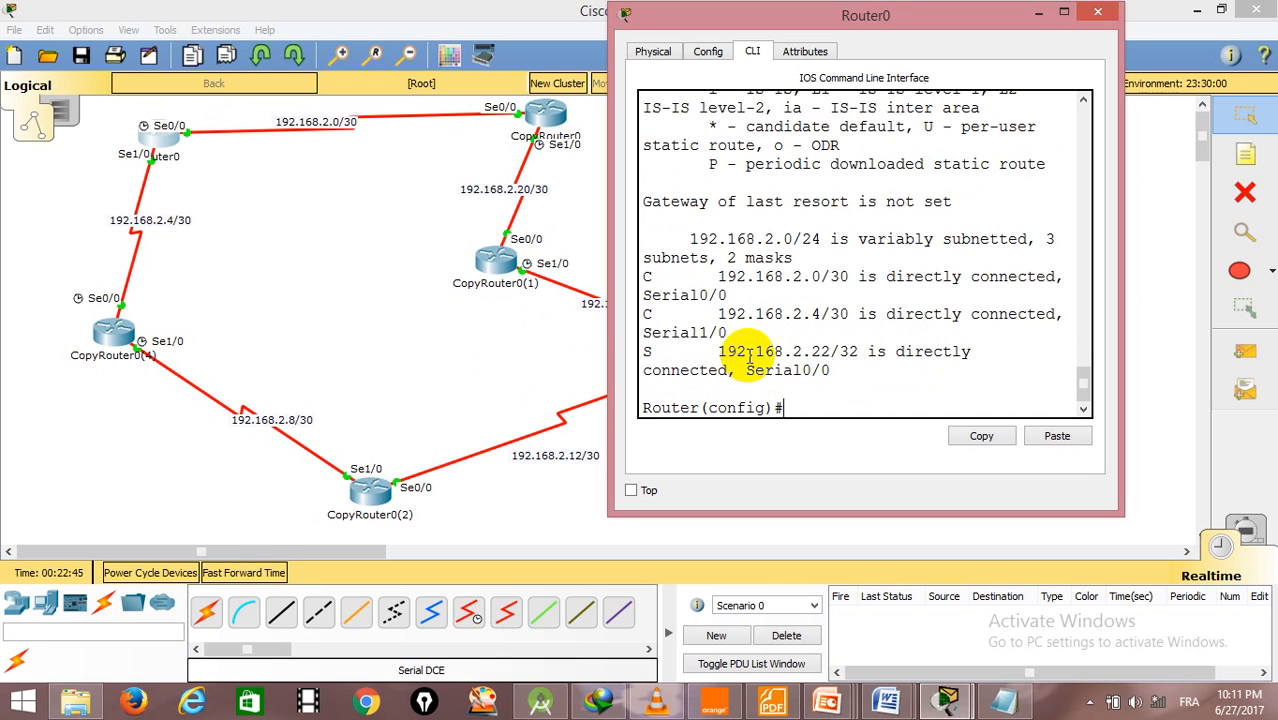
pyautogui.click(1037, 13)
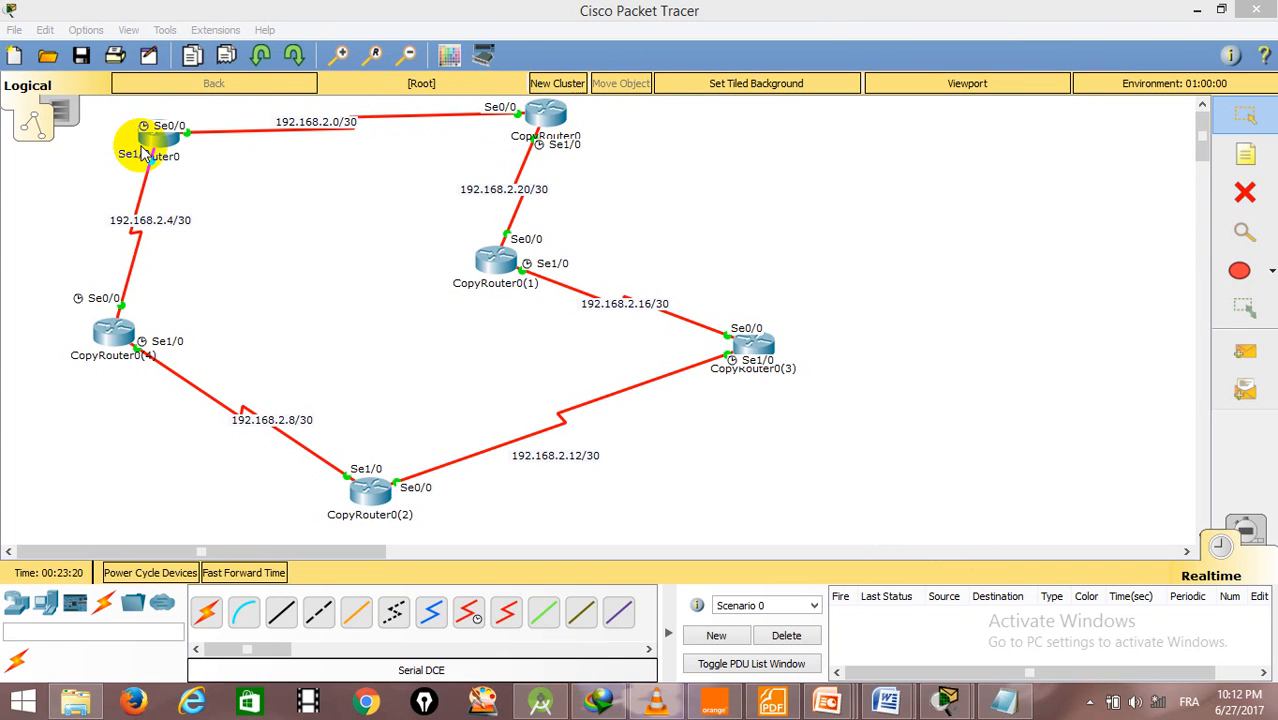
# - Open CopyRouter0's command line and exit interface configuration to global configuration mode
pyautogui.click(547, 117)
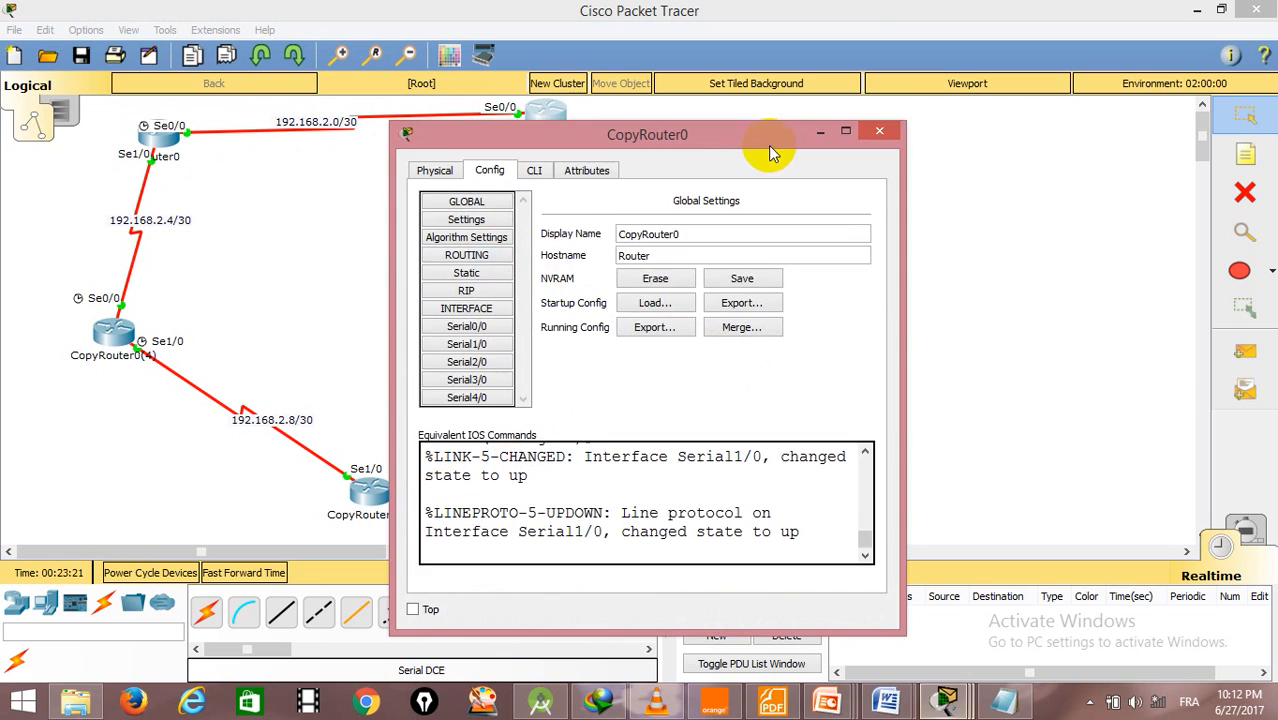
pyautogui.moveTo(712, 147); pyautogui.dragTo(897, 50)
pyautogui.click(718, 73)
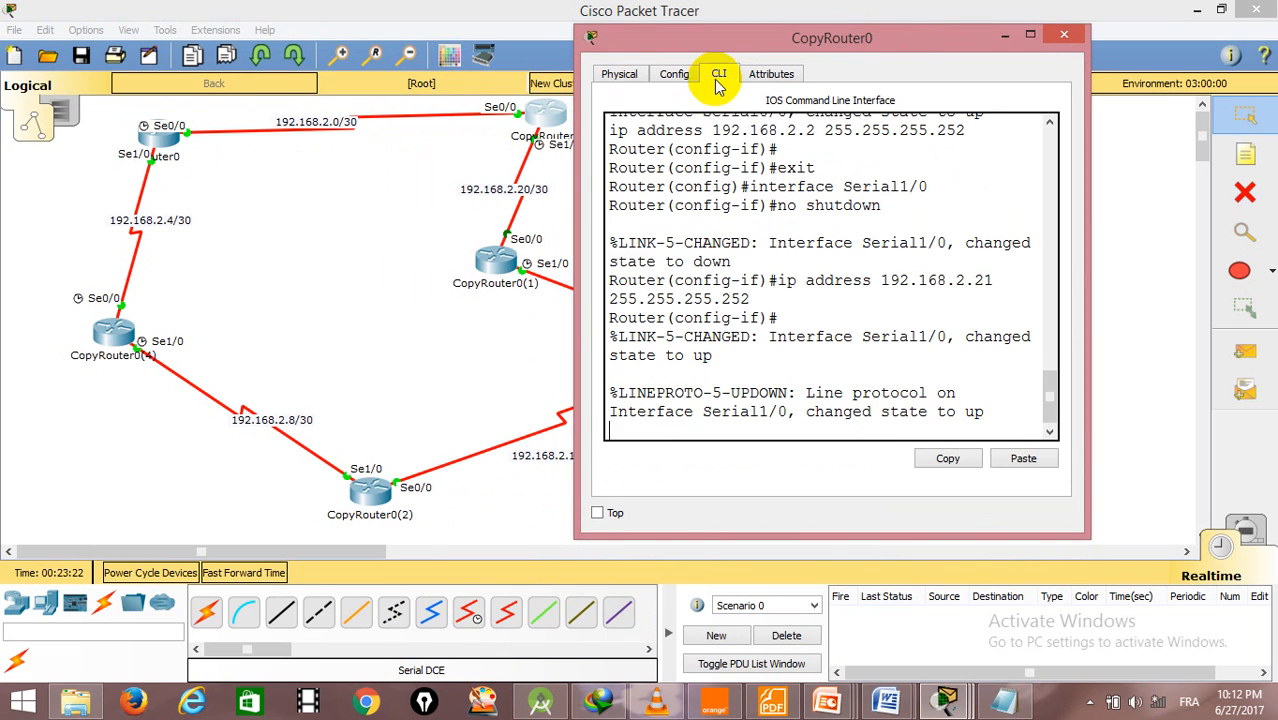
pyautogui.press('Return')
pyautogui.press('Return')
pyautogui.press('Return')
pyautogui.write('exit')
pyautogui.press('Return')
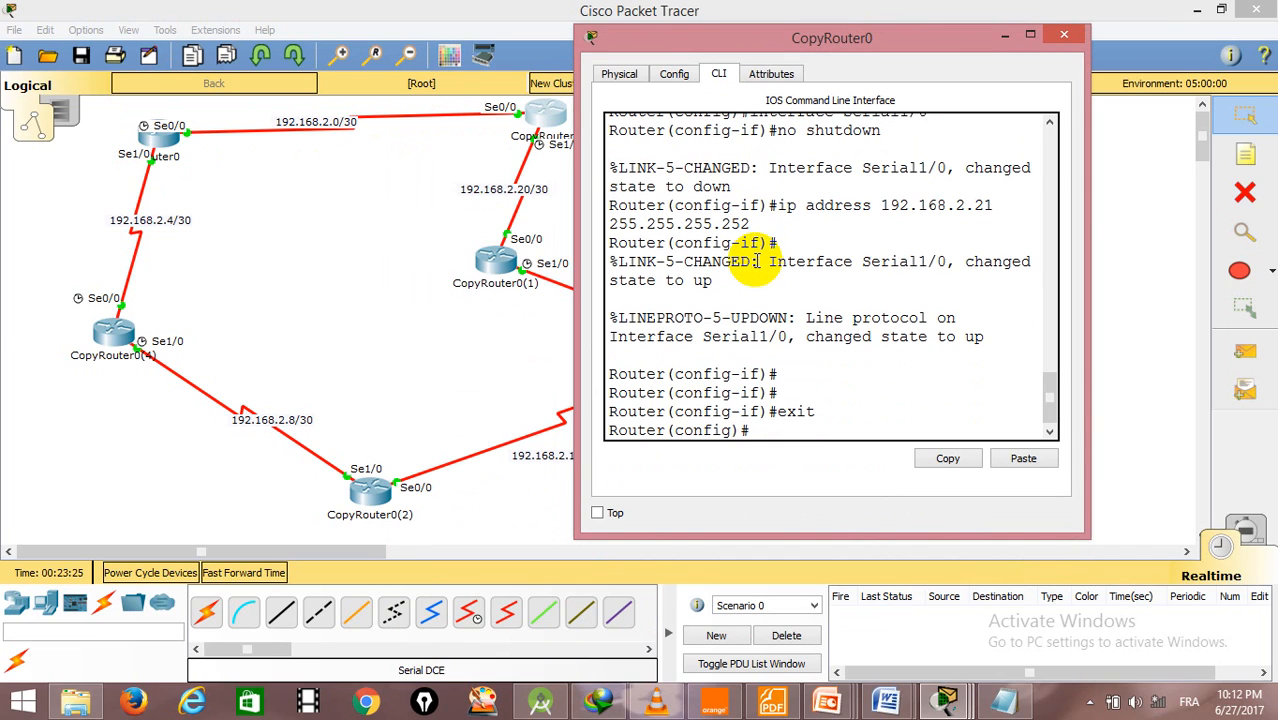
# - Add a static route on CopyRouter0 to 192.168.2.1 with mask 255.255.255.255 through se0/0
pyautogui.write('ip route')
pyautogui.write('192.168')
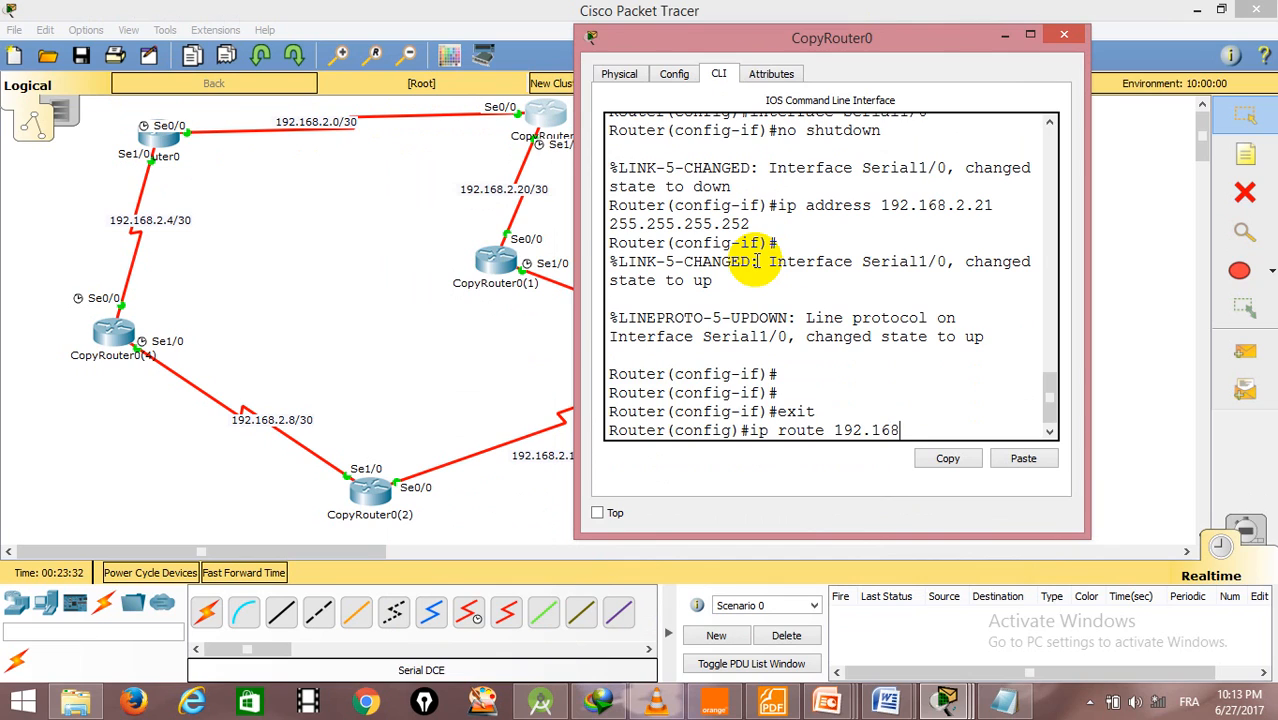
pyautogui.write('.2.1 255.255.255.255 se')
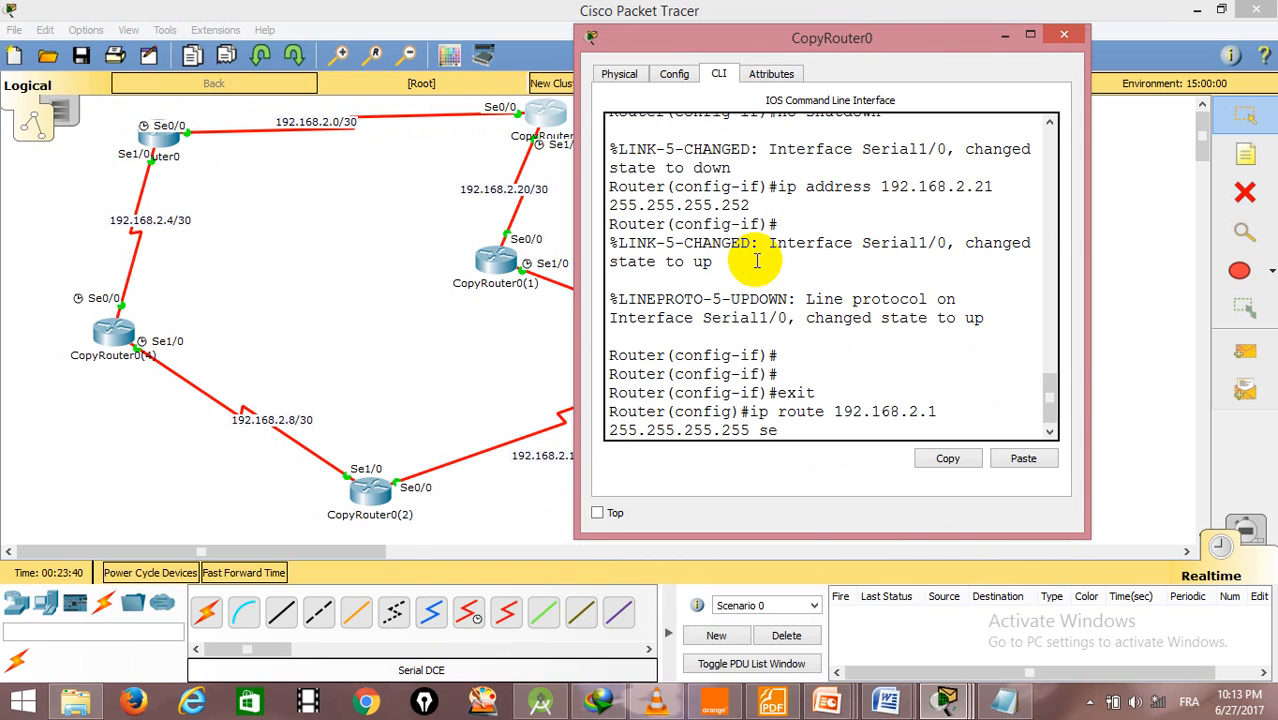
pyautogui.write('0/0')
pyautogui.press('Return')
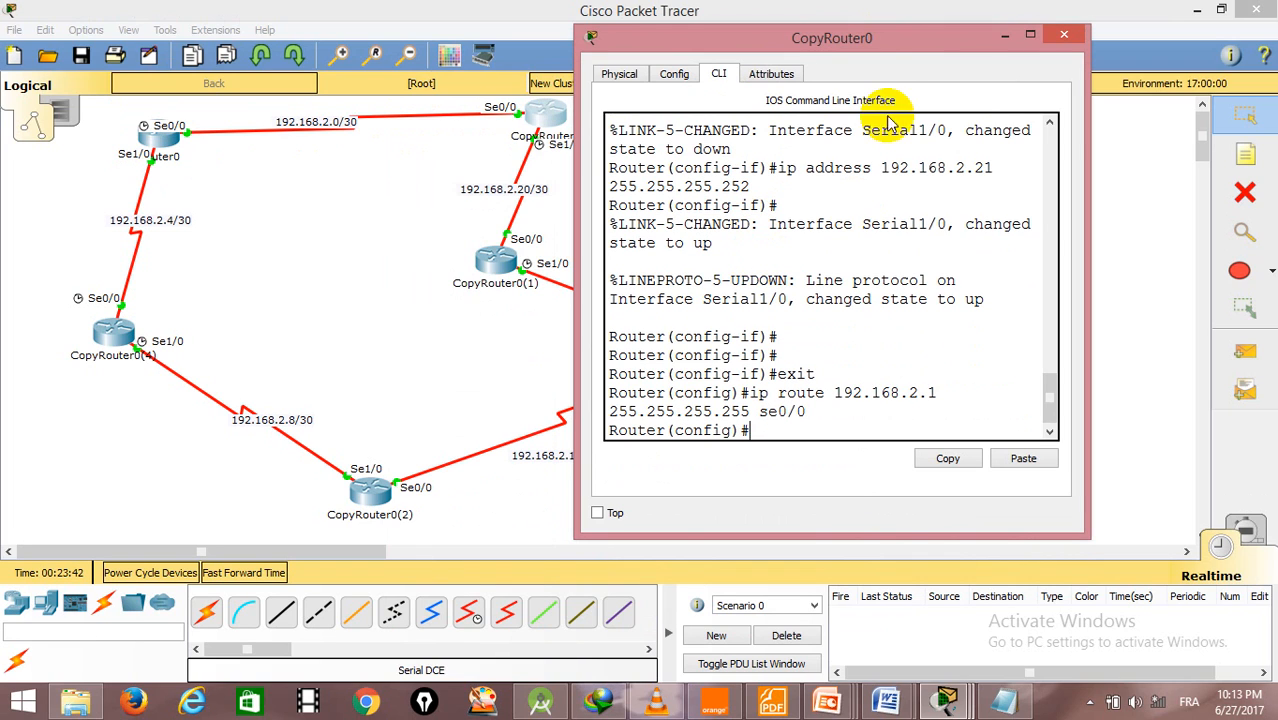
pyautogui.moveTo(864, 46); pyautogui.dragTo(935, 8)
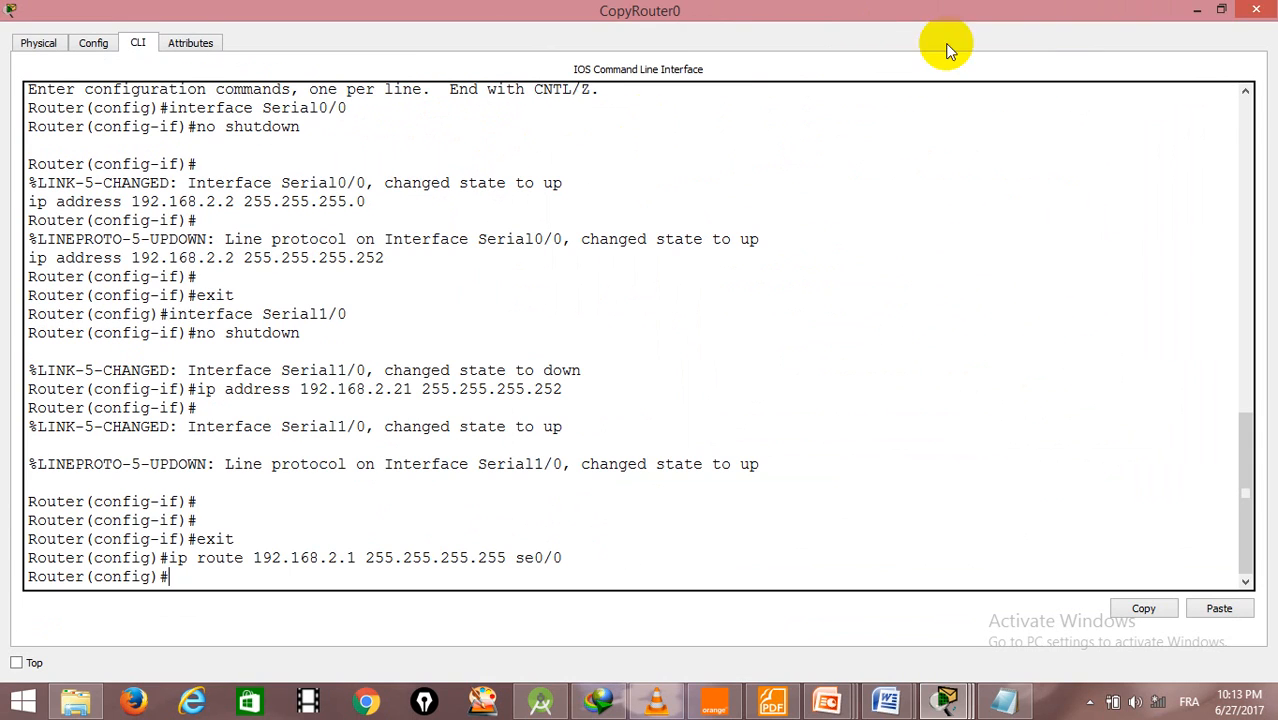
pyautogui.click(1221, 10)
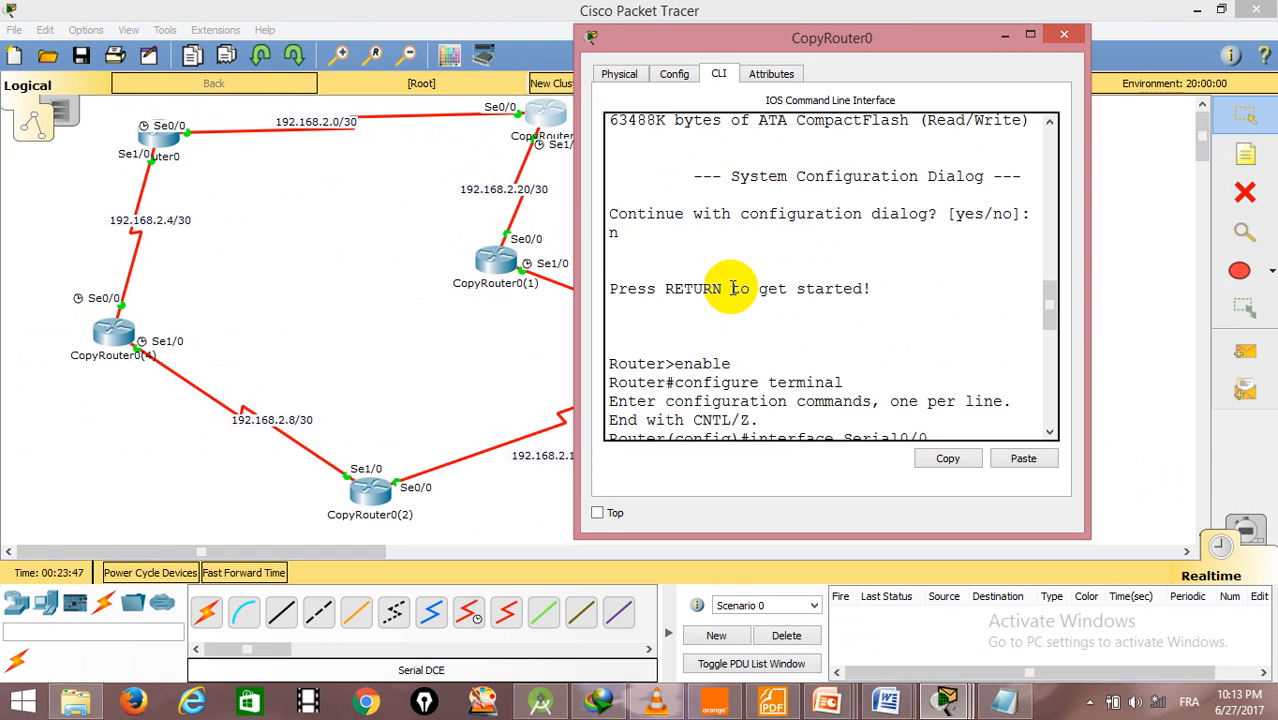
pyautogui.press('Return')
pyautogui.press('Return')
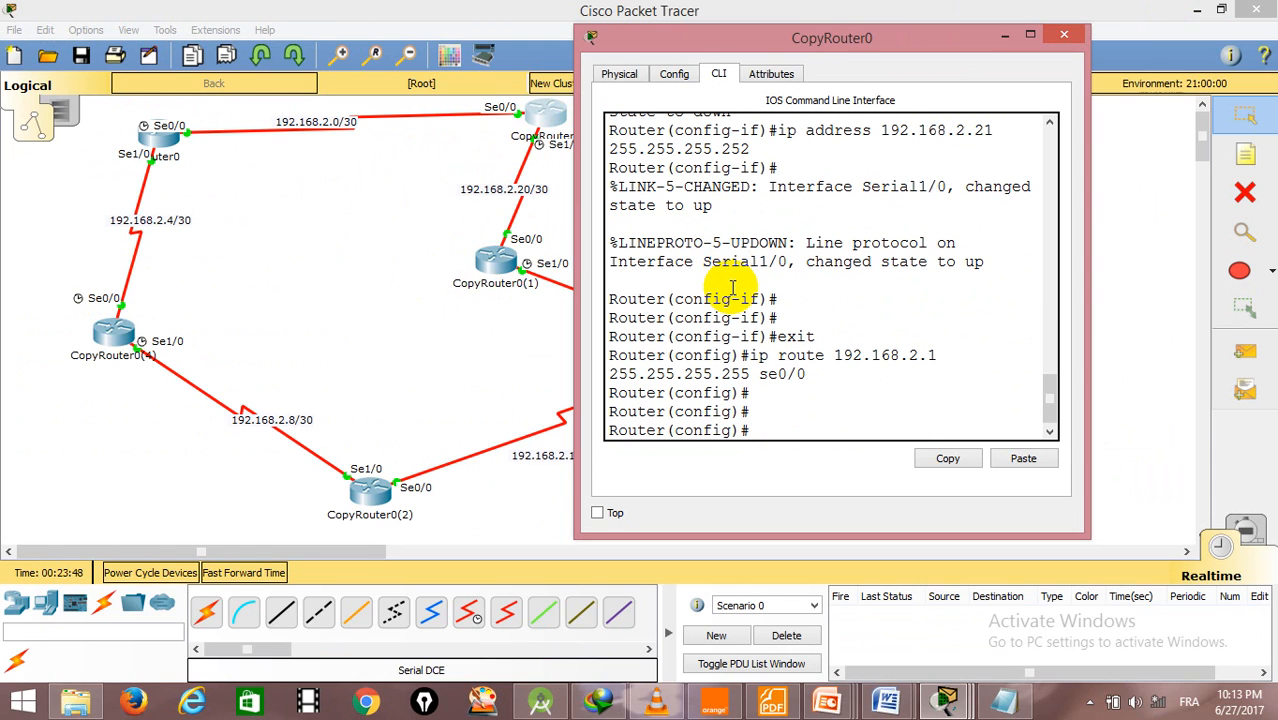
# - Add a static route on CopyRouter0 to 192.168.2.22 with mask 255.255.255.255 through se1/0
pyautogui.write('ip route 192.168')
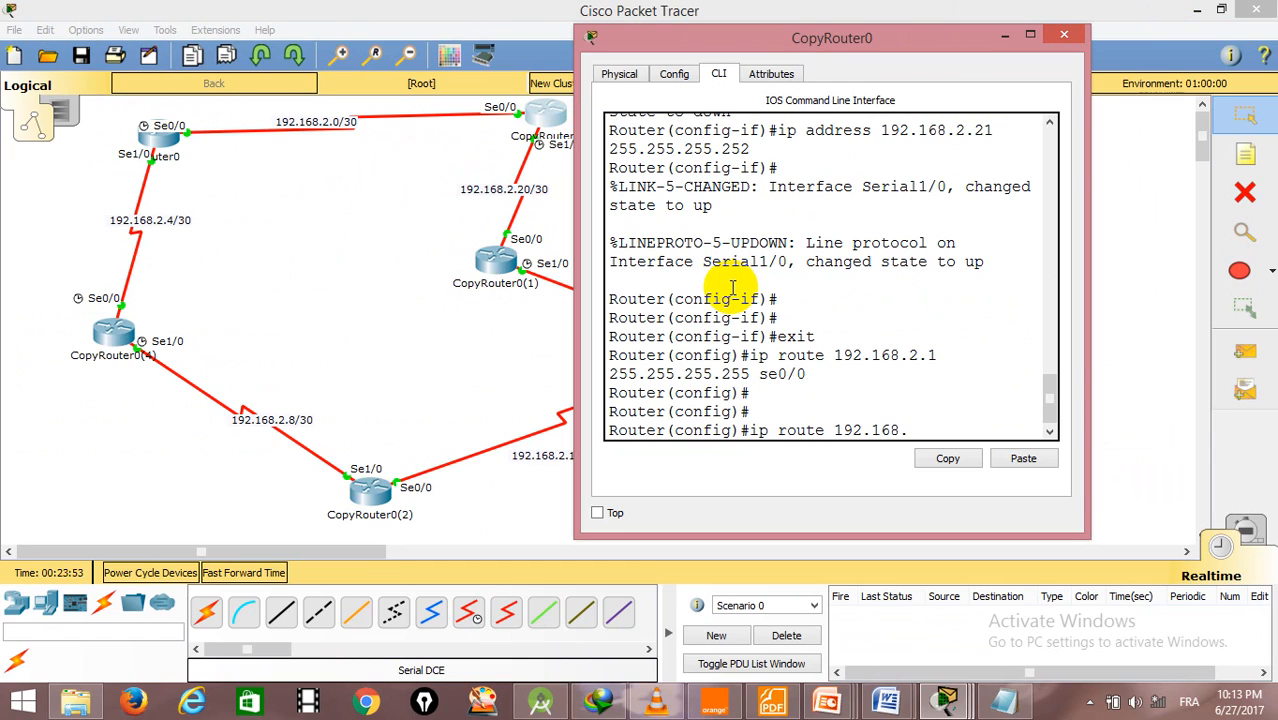
pyautogui.write('.2.22 1/')
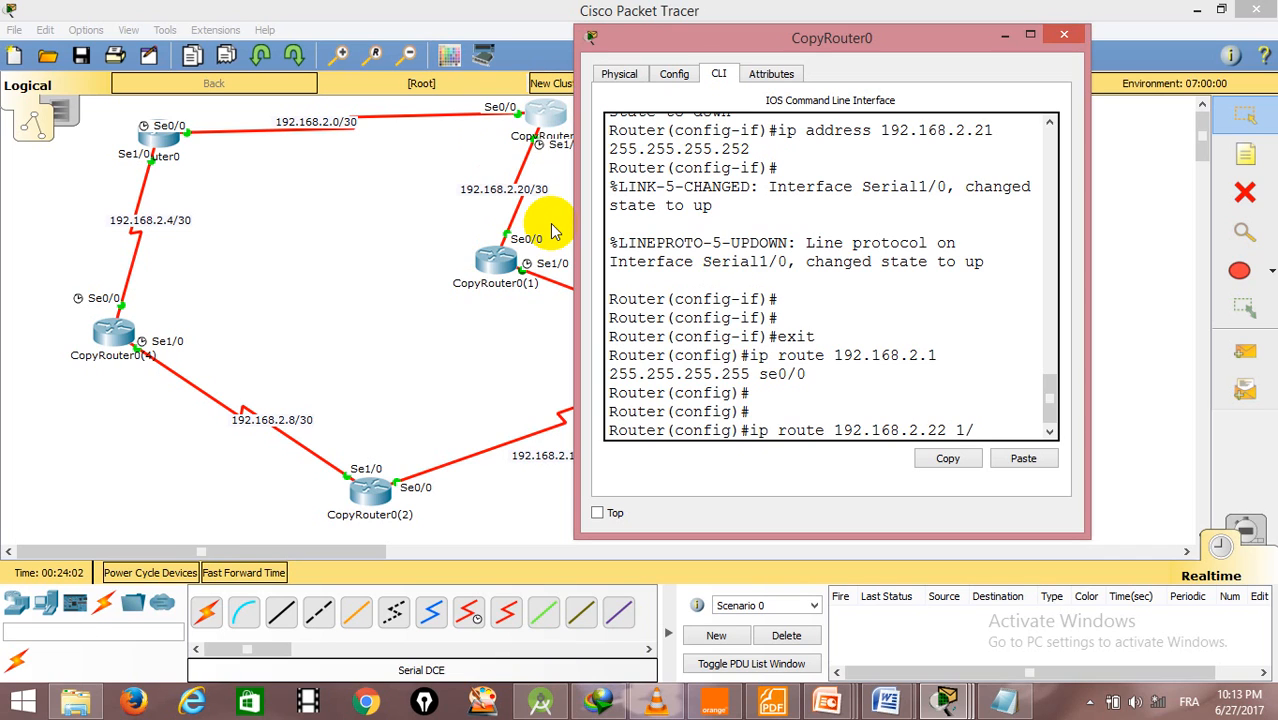
pyautogui.write('0')
pyautogui.write('s')
pyautogui.write('e1/0')
pyautogui.press('Left')
pyautogui.press('Left')
pyautogui.press('Left')
pyautogui.press('Left')
pyautogui.press('Left')
pyautogui.write('255.255.255.25')
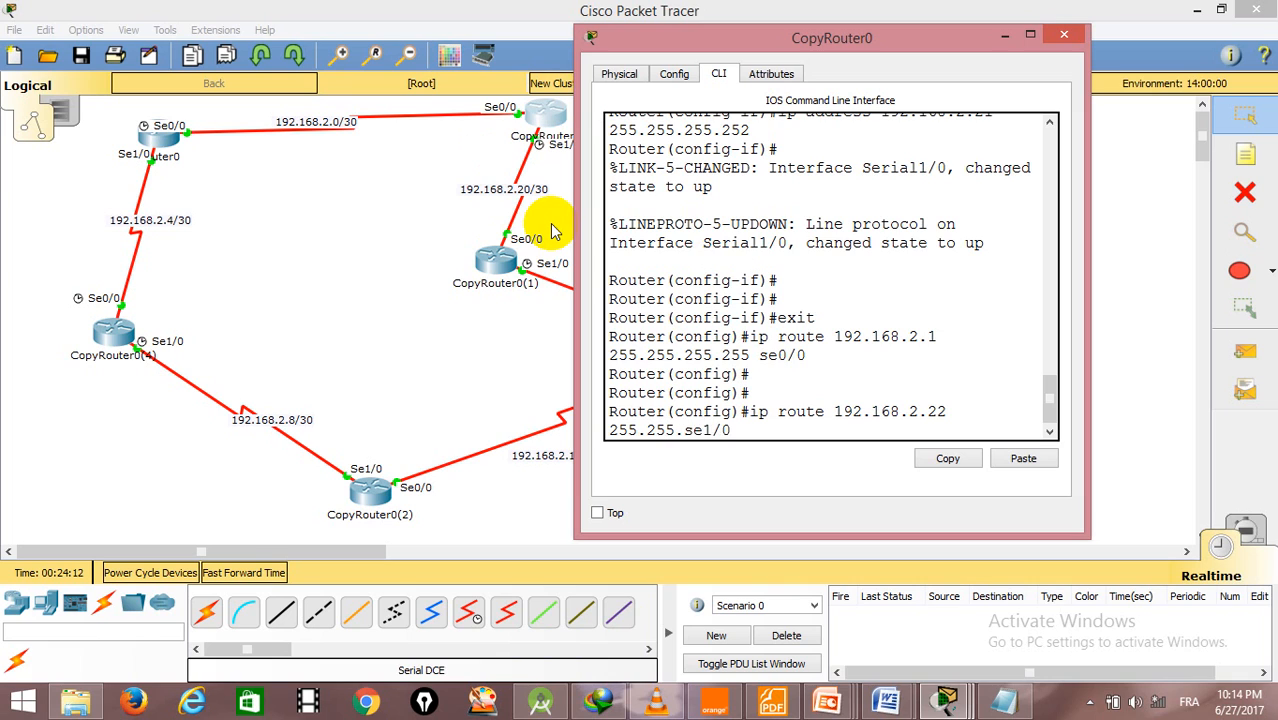
pyautogui.write('5')
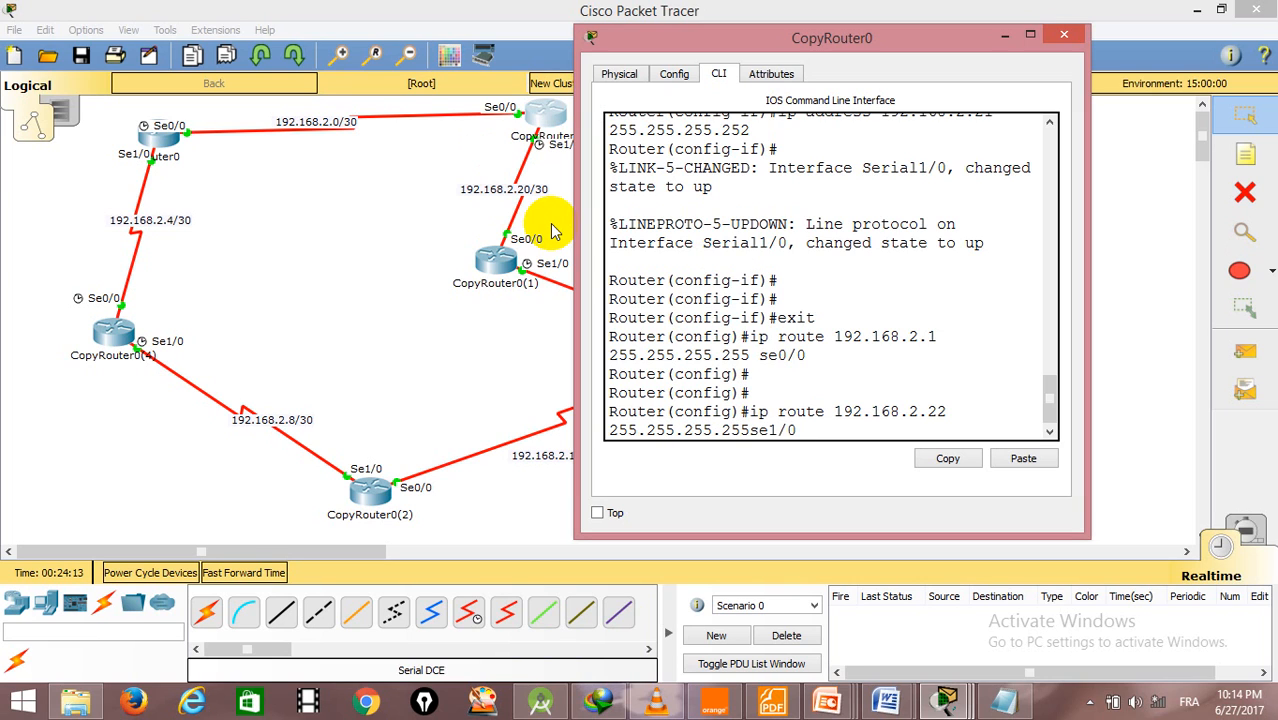
pyautogui.press('Return')
pyautogui.press('Return')
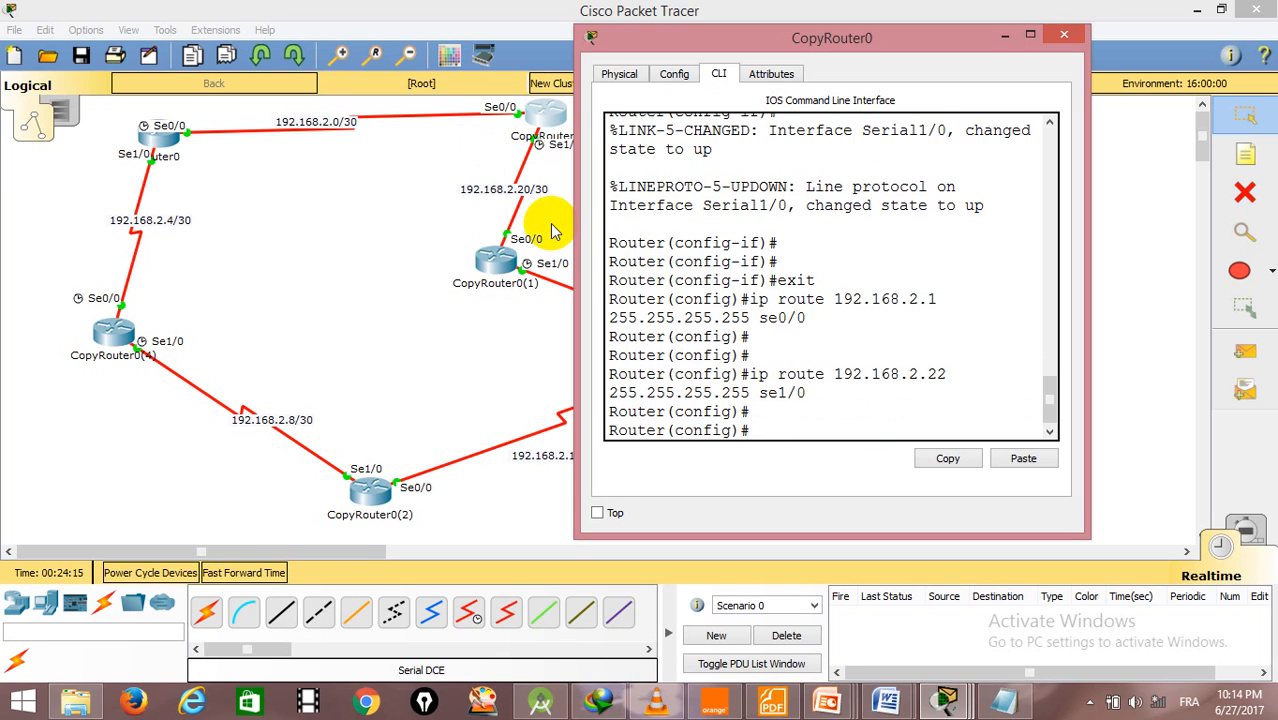
# - Close CopyRouter0's window, open CopyRouter0(1)'s command line and exit interface configuration to global configuration mode
pyautogui.click(1063, 38)
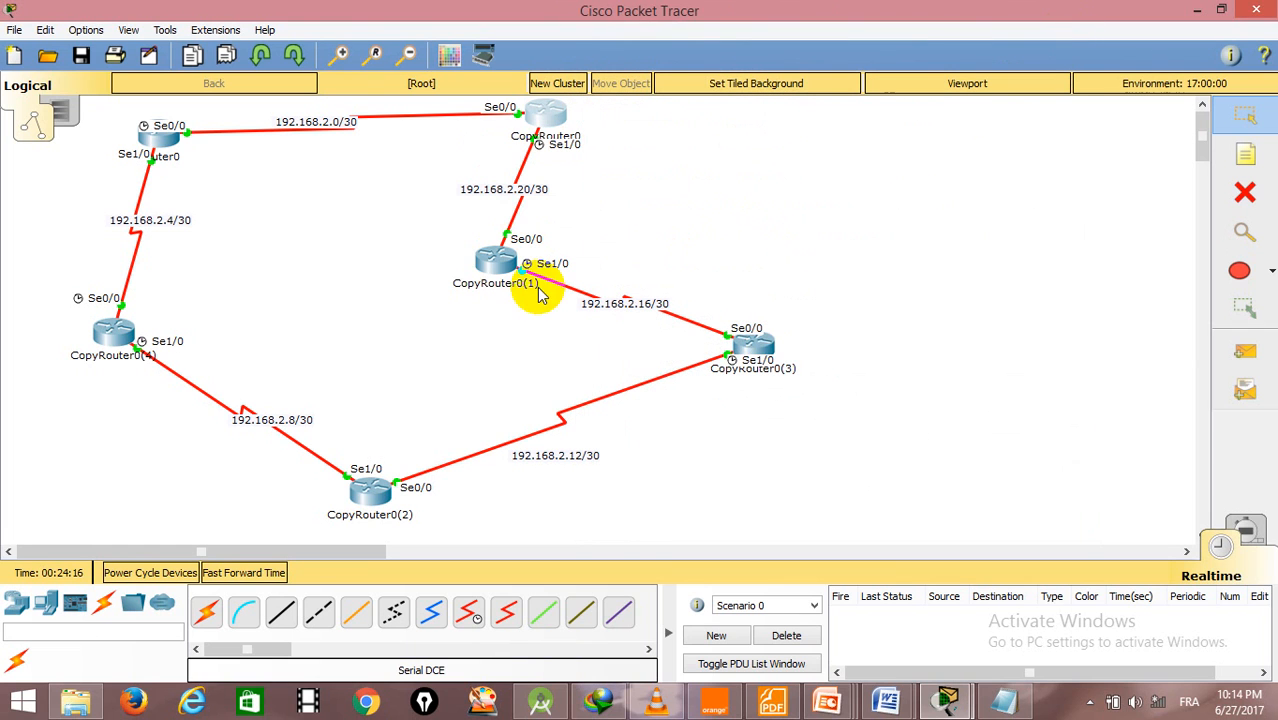
pyautogui.click(492, 263)
pyautogui.moveTo(634, 146); pyautogui.dragTo(952, 55)
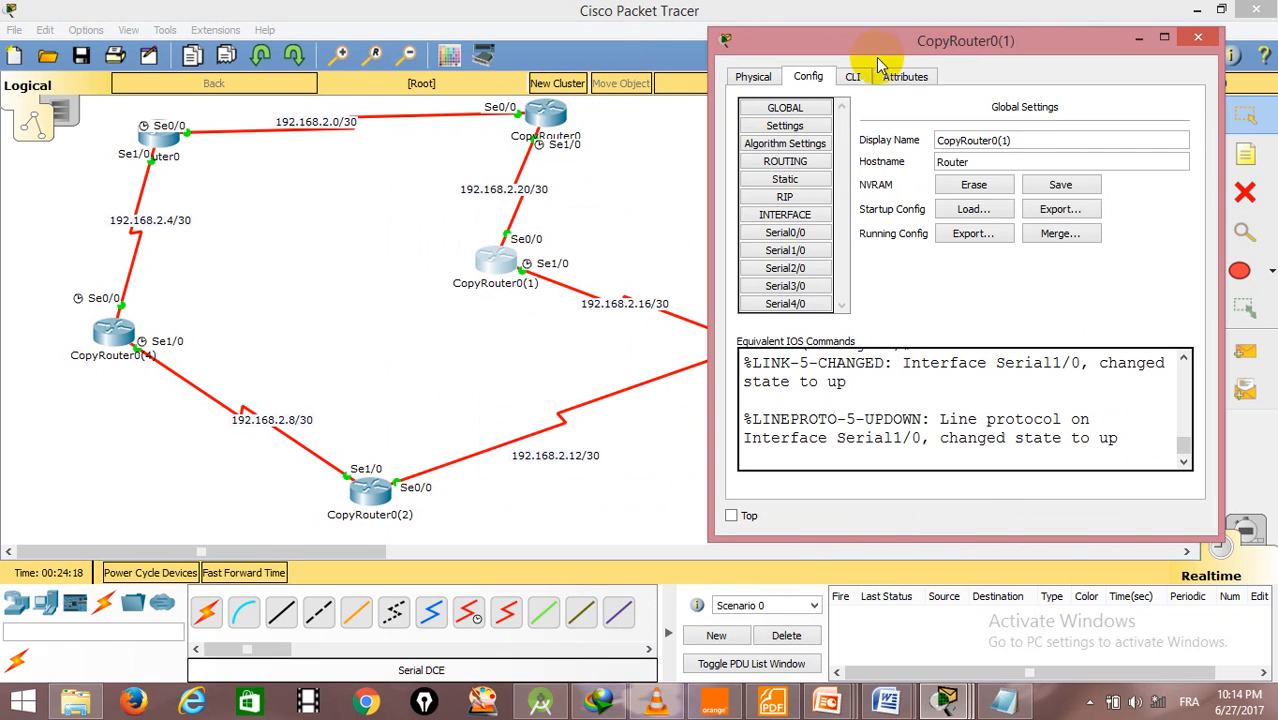
pyautogui.click(852, 76)
pyautogui.press('Return')
pyautogui.press('Return')
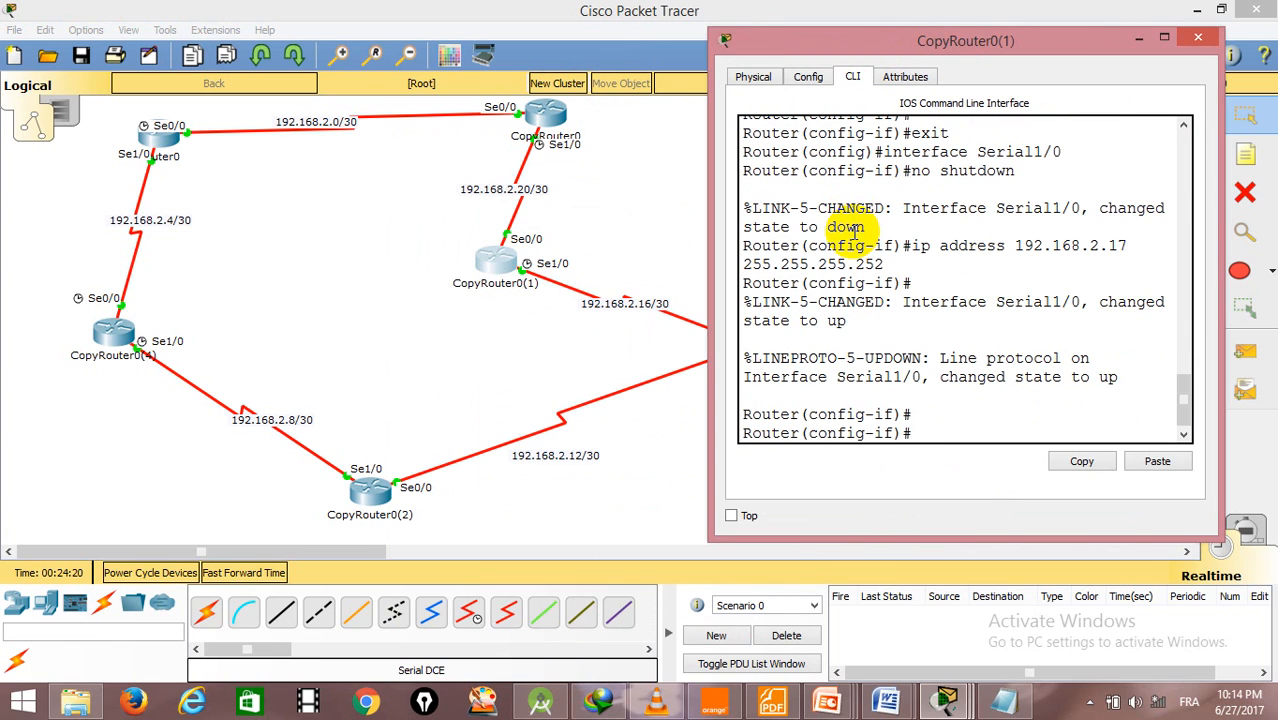
pyautogui.write('exit')
pyautogui.press('Return')
# - Add a static route on CopyRouter0(1) to 192.168.2.2 with mask 255.255.255.255 through se0/0
pyautogui.write('ip rou')
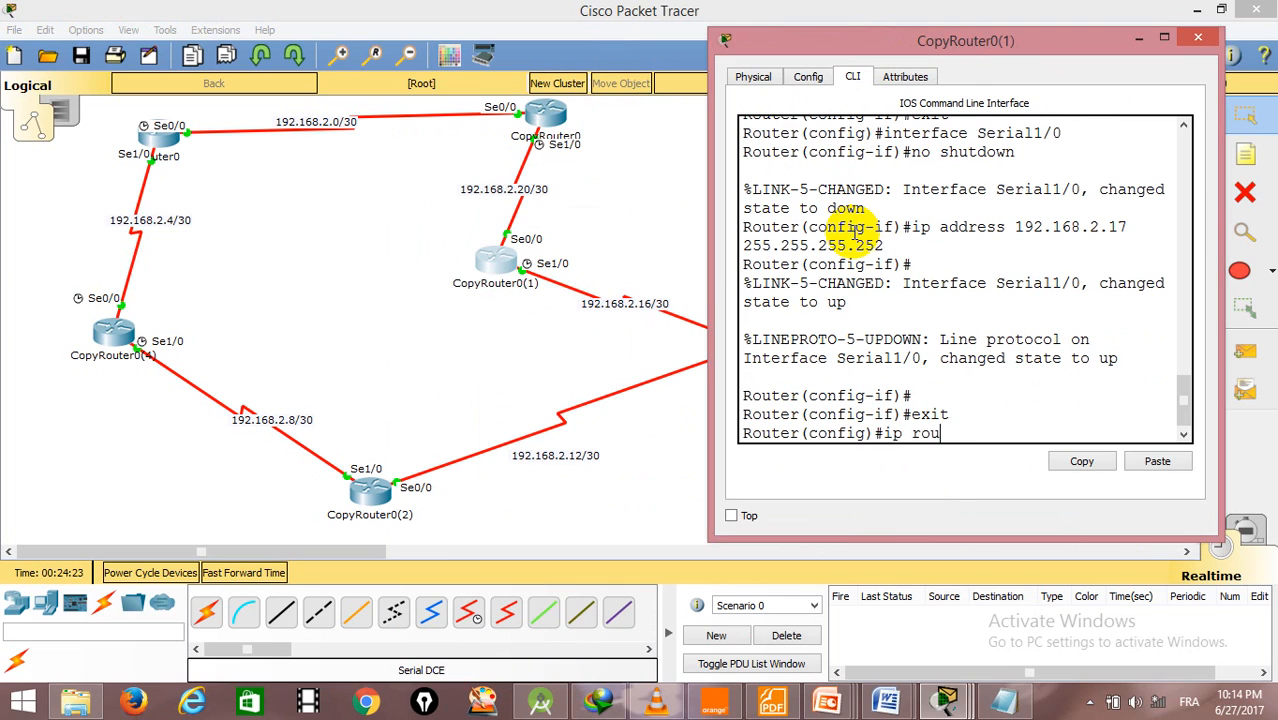
pyautogui.write('te 192.168.2.2 255.')
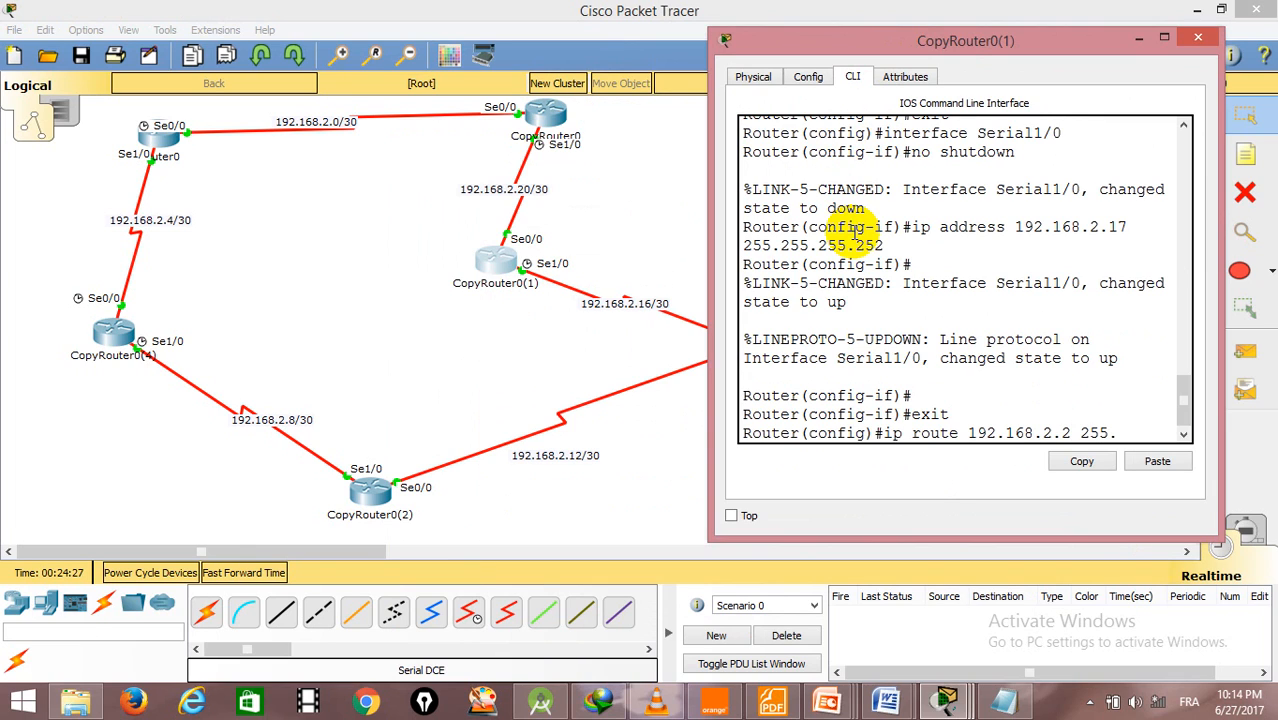
pyautogui.write('255.255.255 se0/0')
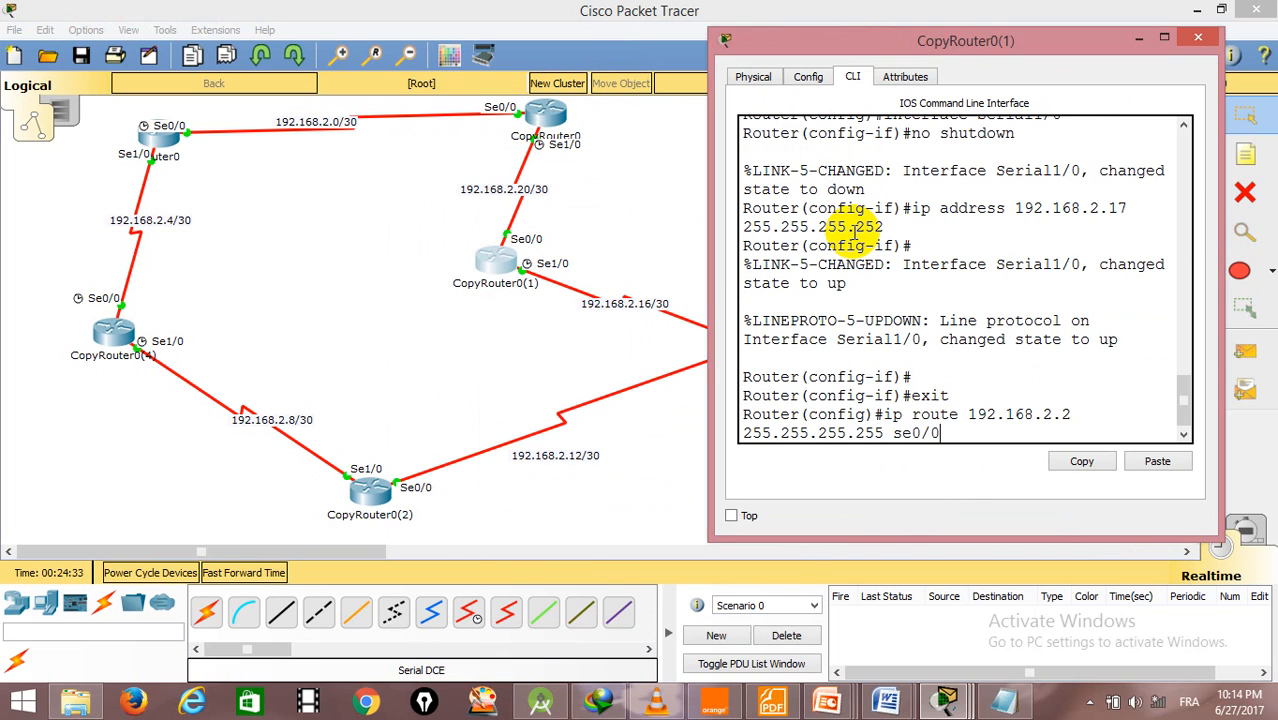
pyautogui.press('Return')
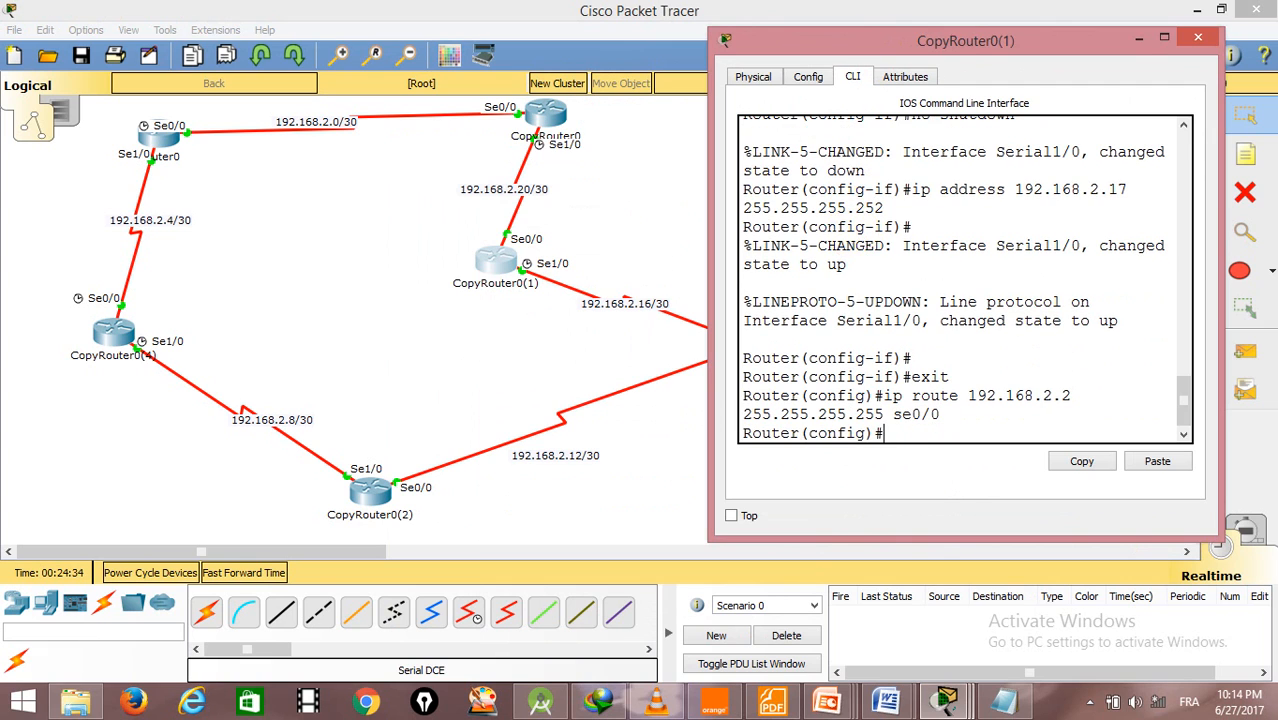
# - Add a static route on CopyRouter0(1) to 192.168.2.1 with mask 255.255.255.255 through se0/0, and close the router's window
pyautogui.click(495, 262)
pyautogui.click(495, 262)
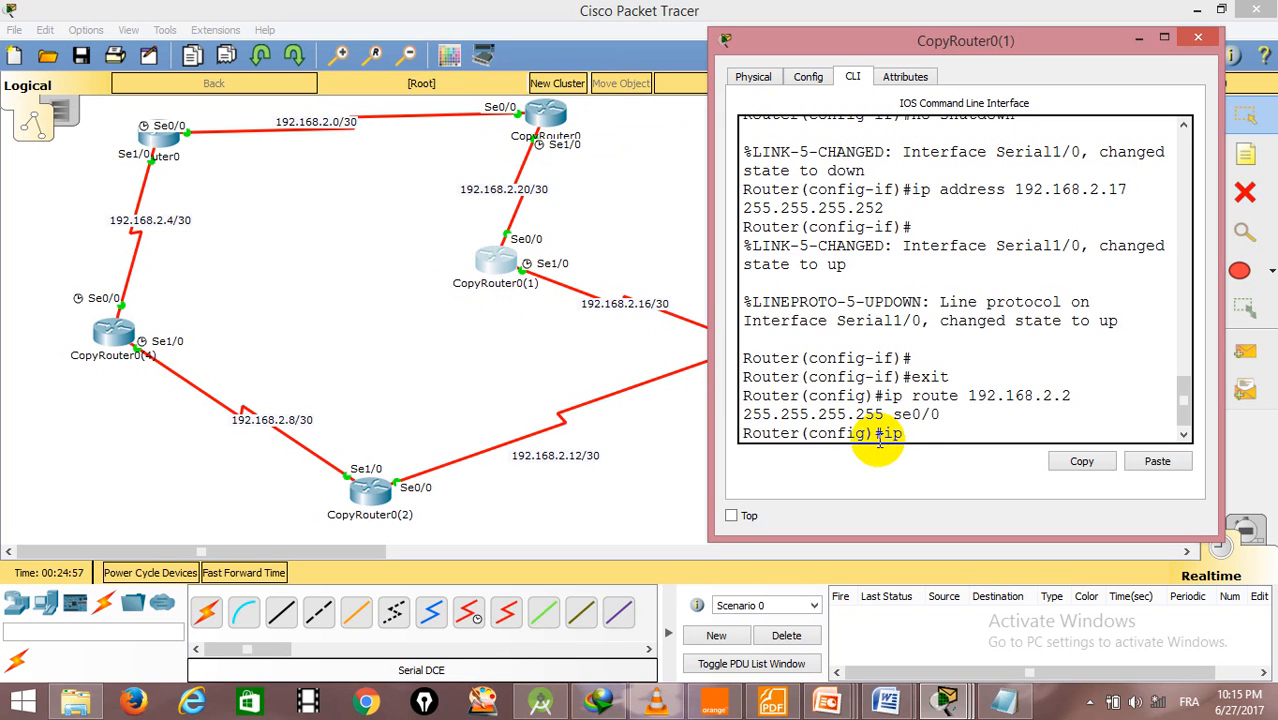
pyautogui.write('te 192.168.2.1')
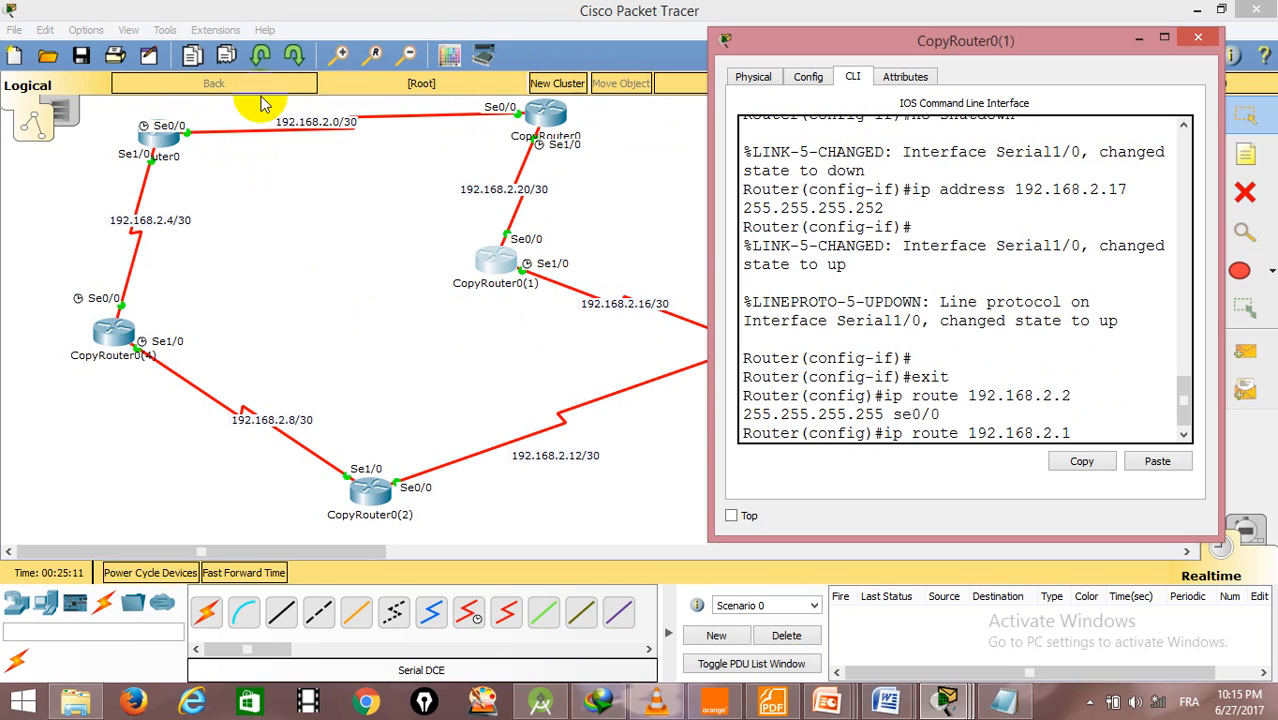
pyautogui.write('55.255.2')
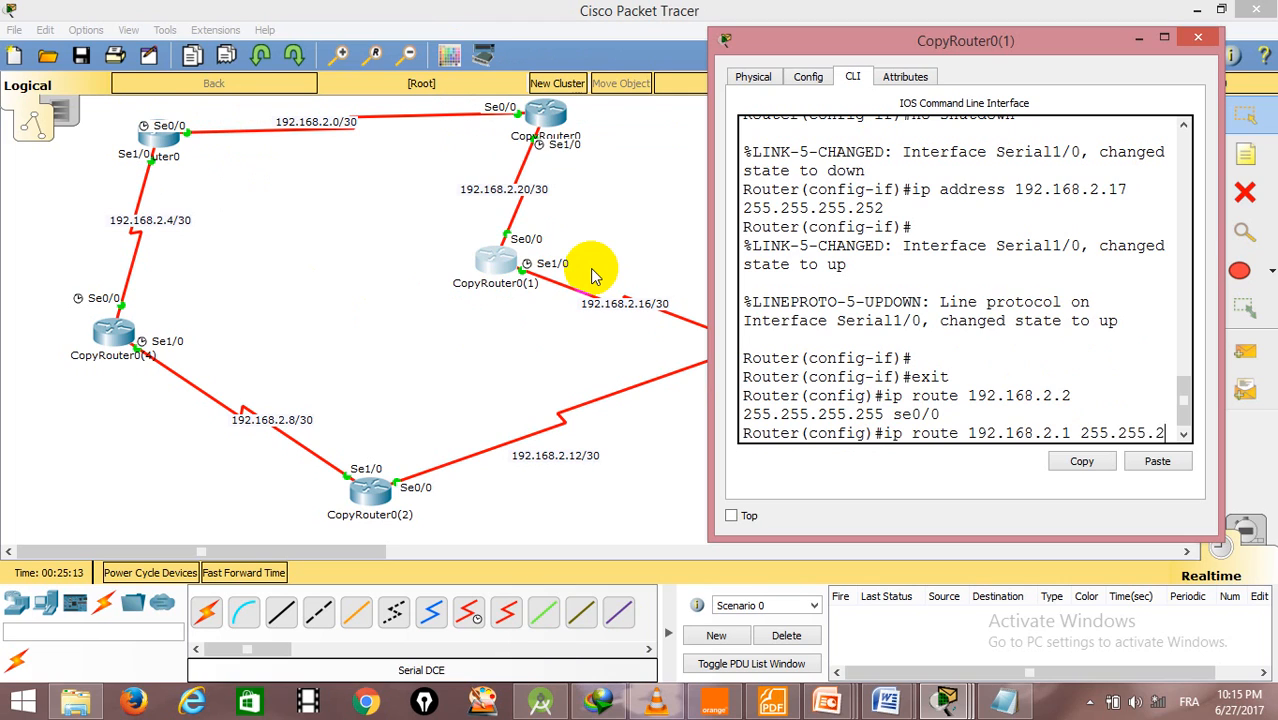
pyautogui.write('55.255 se0/0')
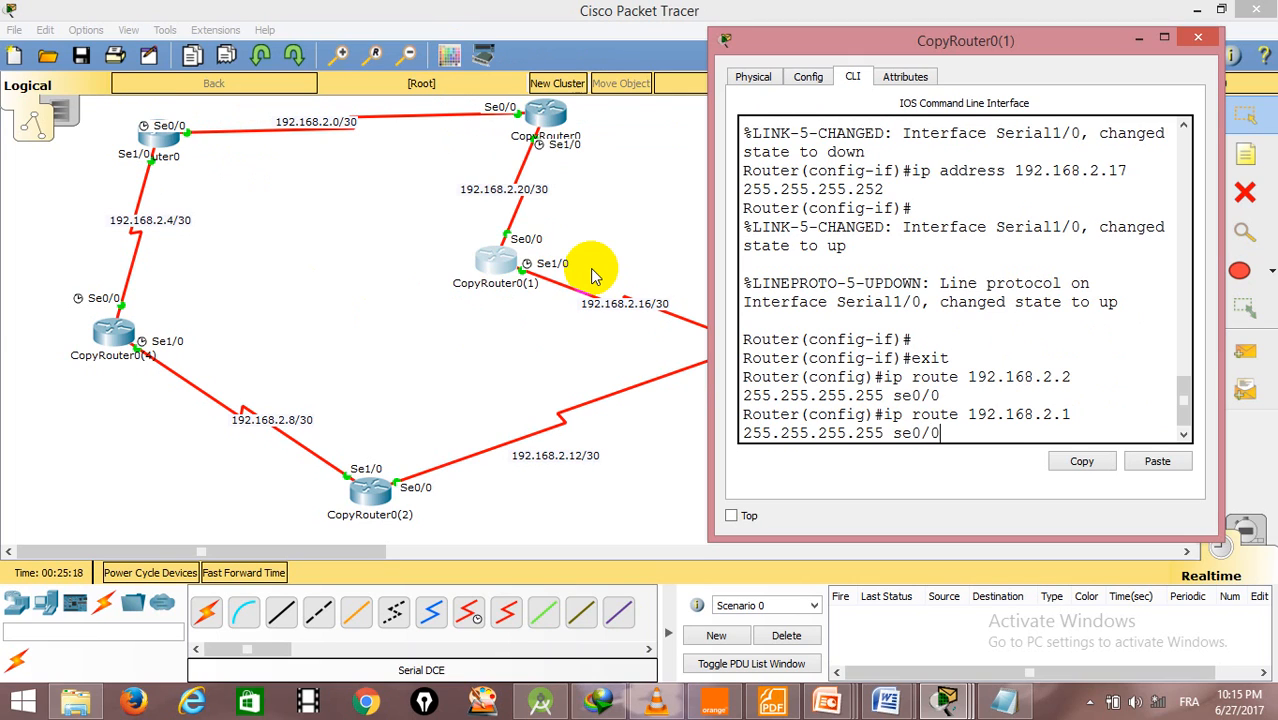
pyautogui.press('Return')
pyautogui.click(590, 271)
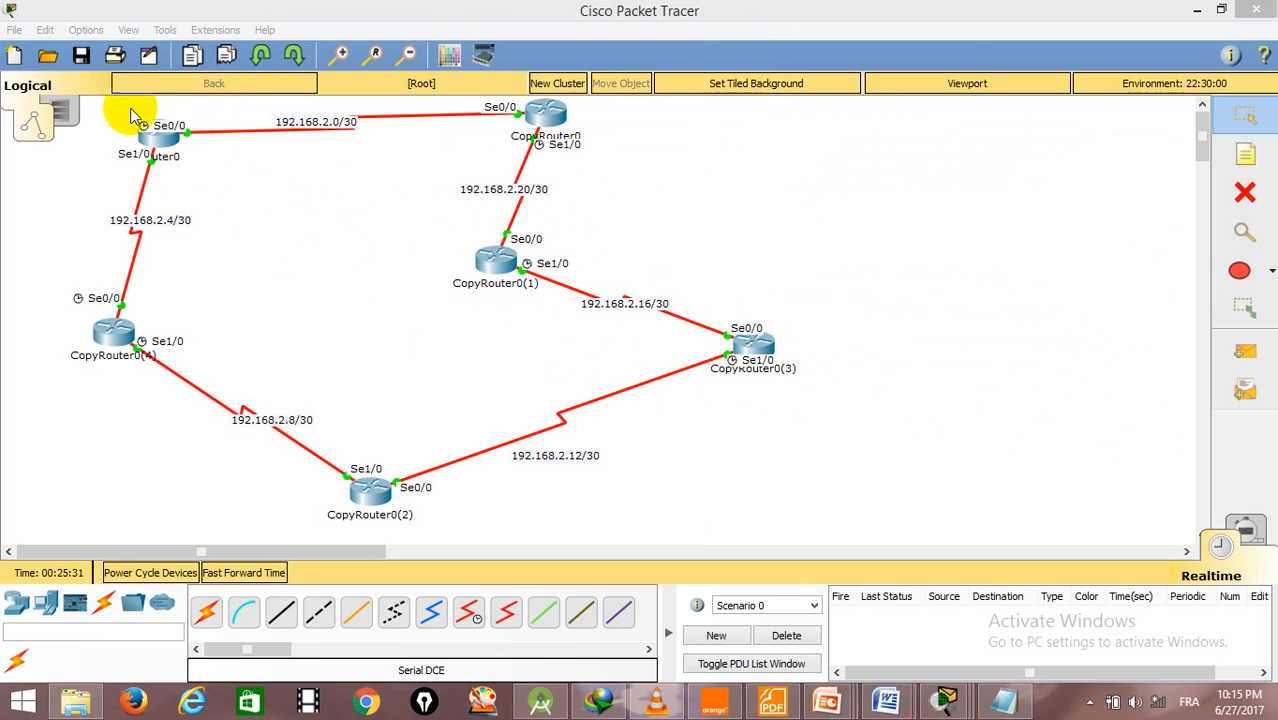
# - Test connectivity by sending a simple PDU from Router0 to CopyRouter0(1), and check its delivery status
pyautogui.click(1245, 352)
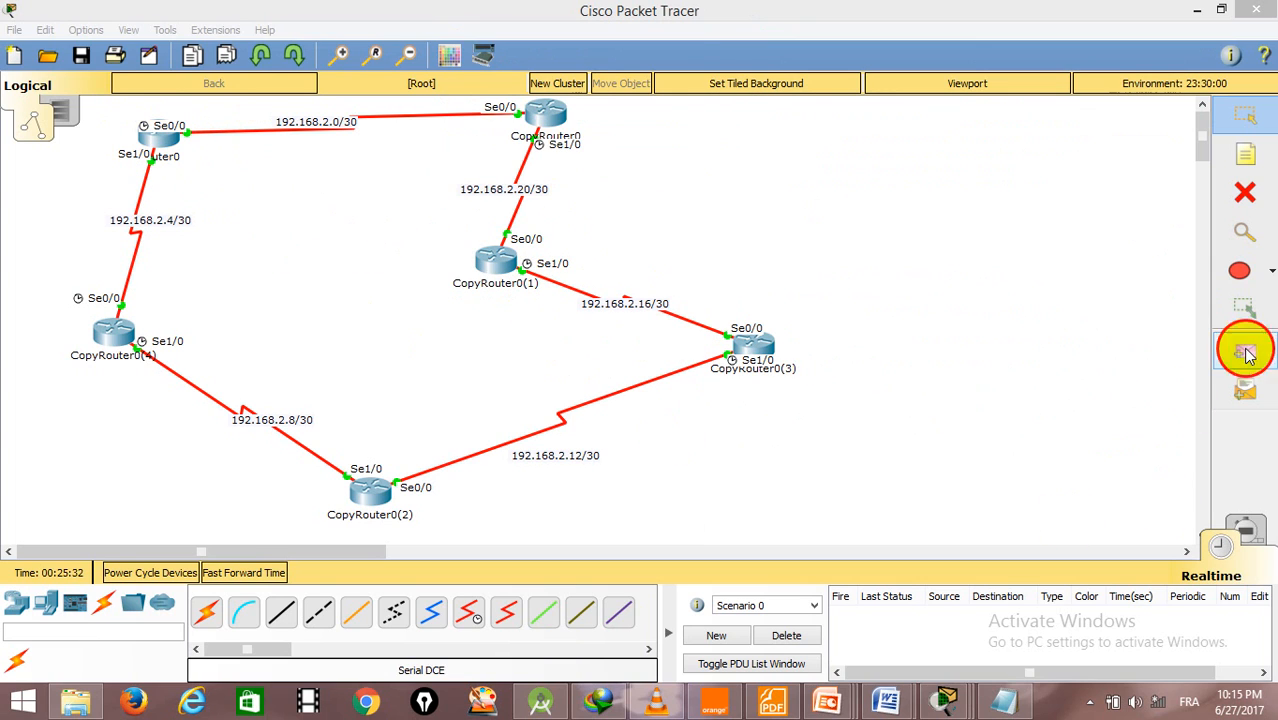
pyautogui.click(148, 134)
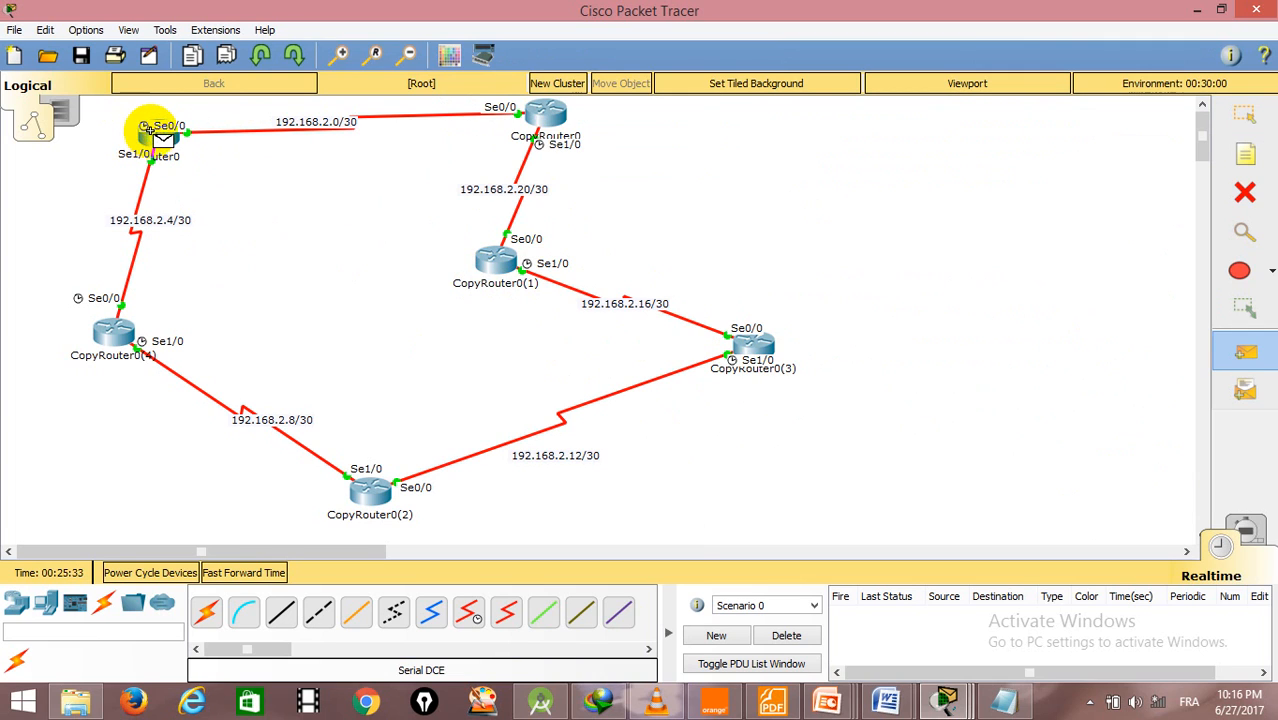
pyautogui.click(490, 258)
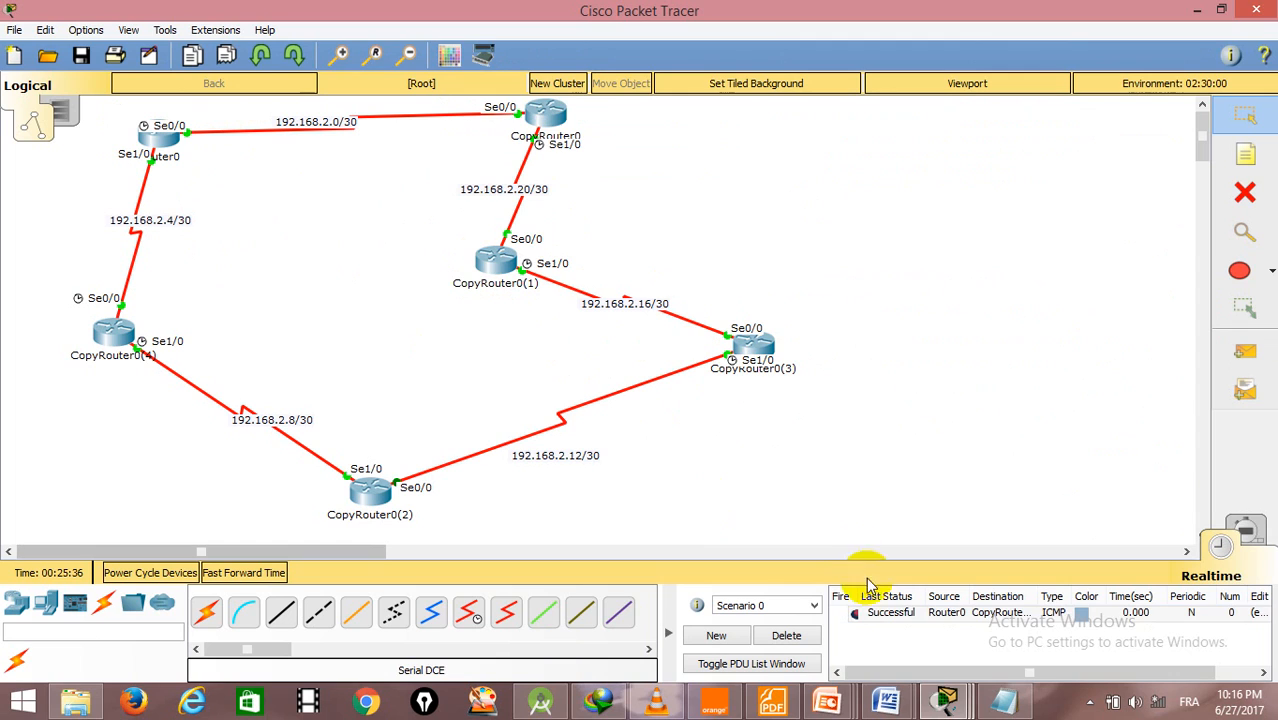
pyautogui.click(831, 612)
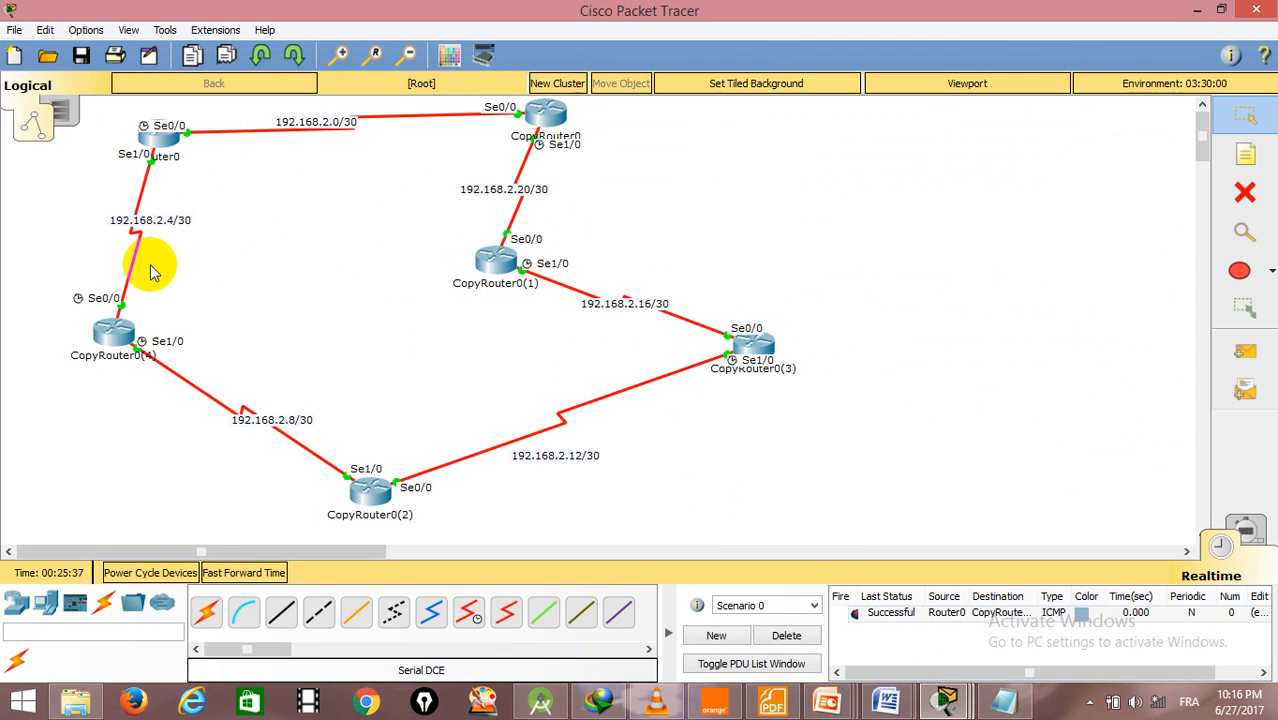
# - Display CopyRouter0's routing table with do sh ip route, examine its static entries in an enlarged window, and close it
pyautogui.click(545, 117)
pyautogui.moveTo(705, 140); pyautogui.dragTo(677, 20)
pyautogui.write('sh ip')
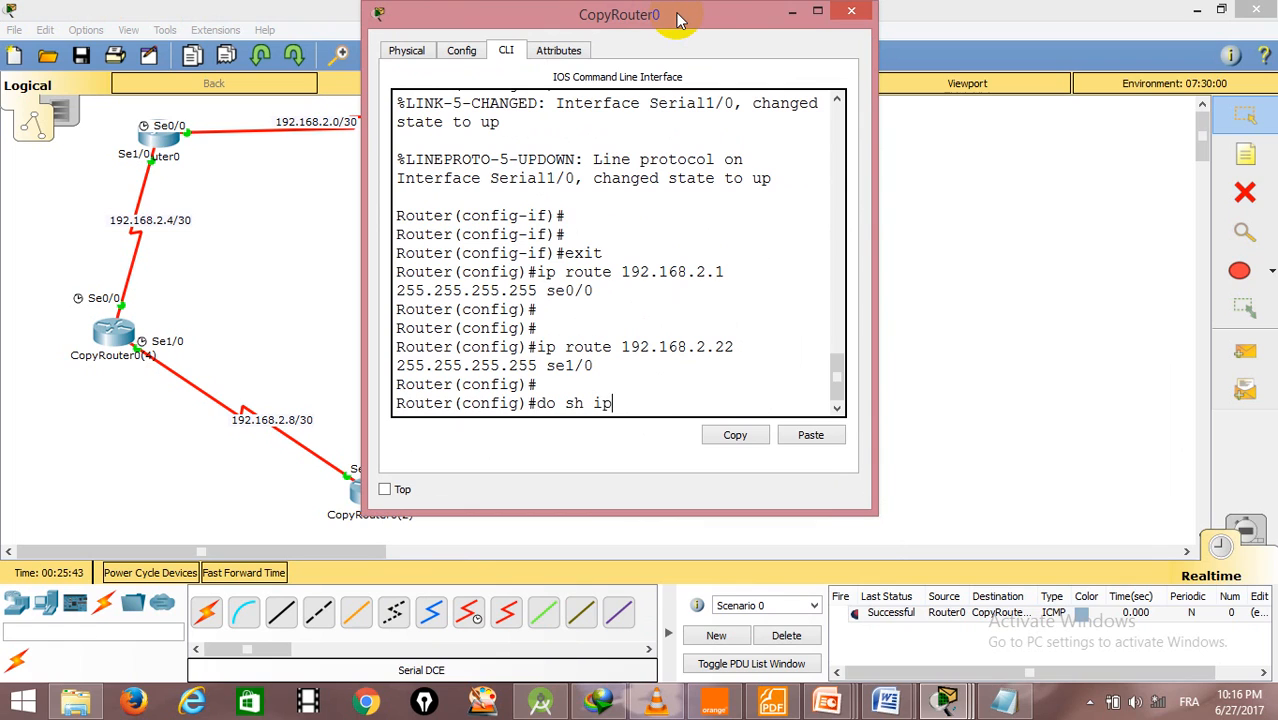
pyautogui.write(' route')
pyautogui.press('Return')
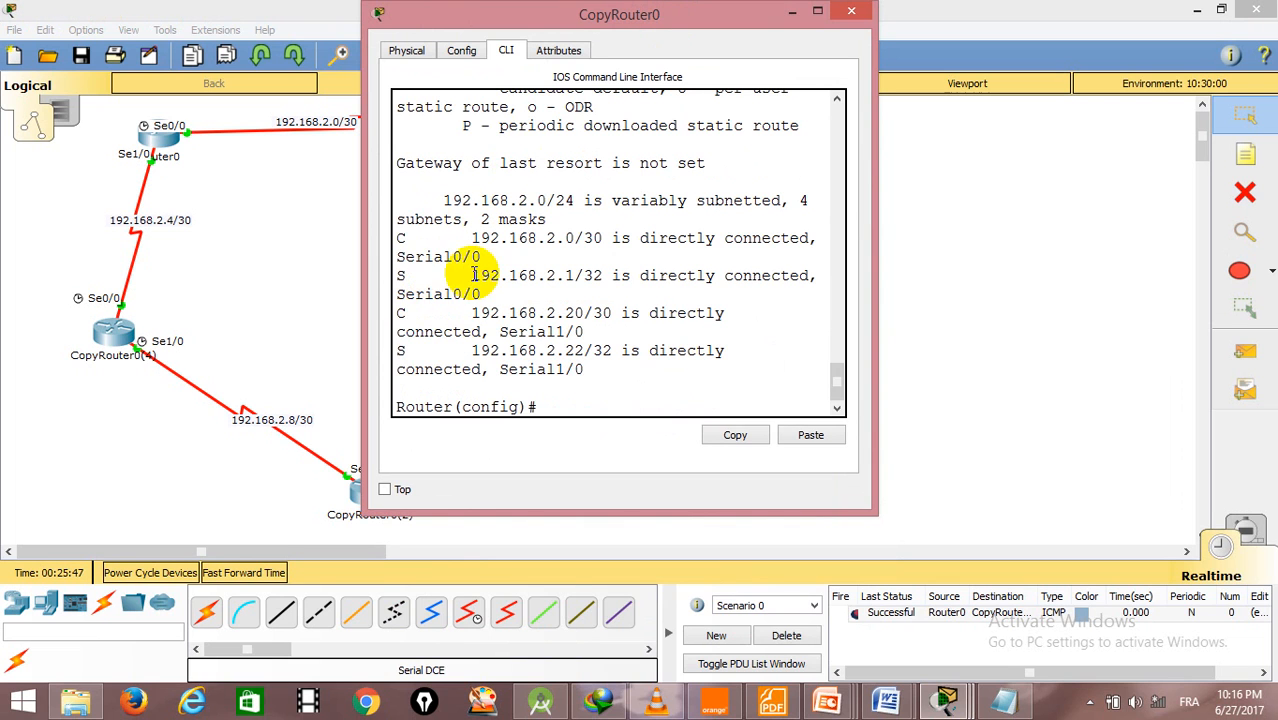
pyautogui.click(612, 20)
pyautogui.moveTo(612, 20); pyautogui.dragTo(896, 1)
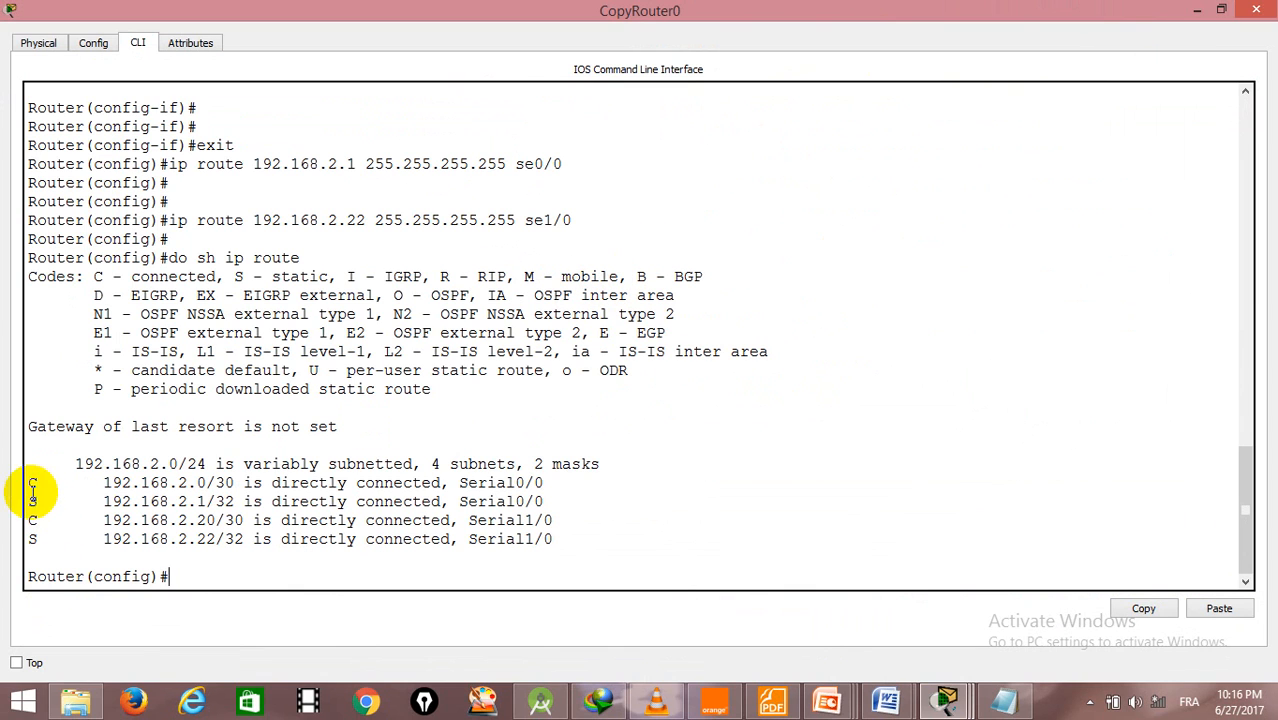
pyautogui.click(1250, 12)
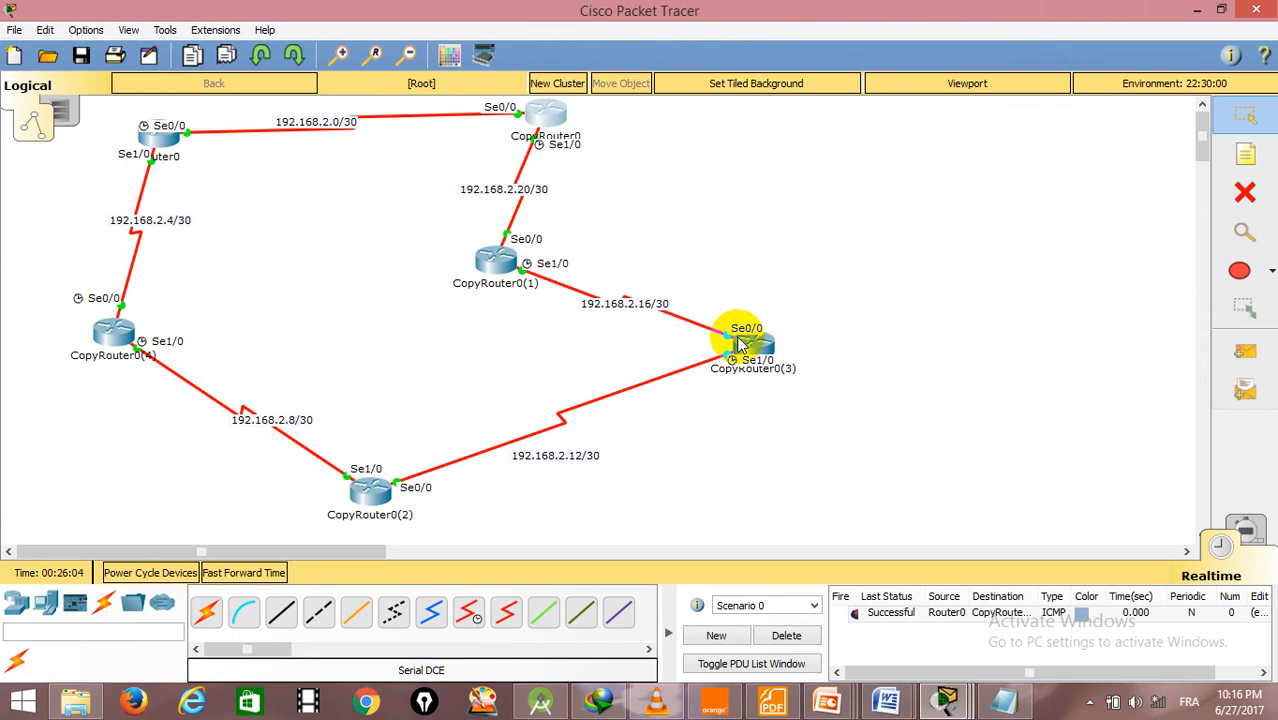
# - Inspect Router0's interface addresses and its displayed routing table, and close the router's window
pyautogui.moveTo(740, 345)
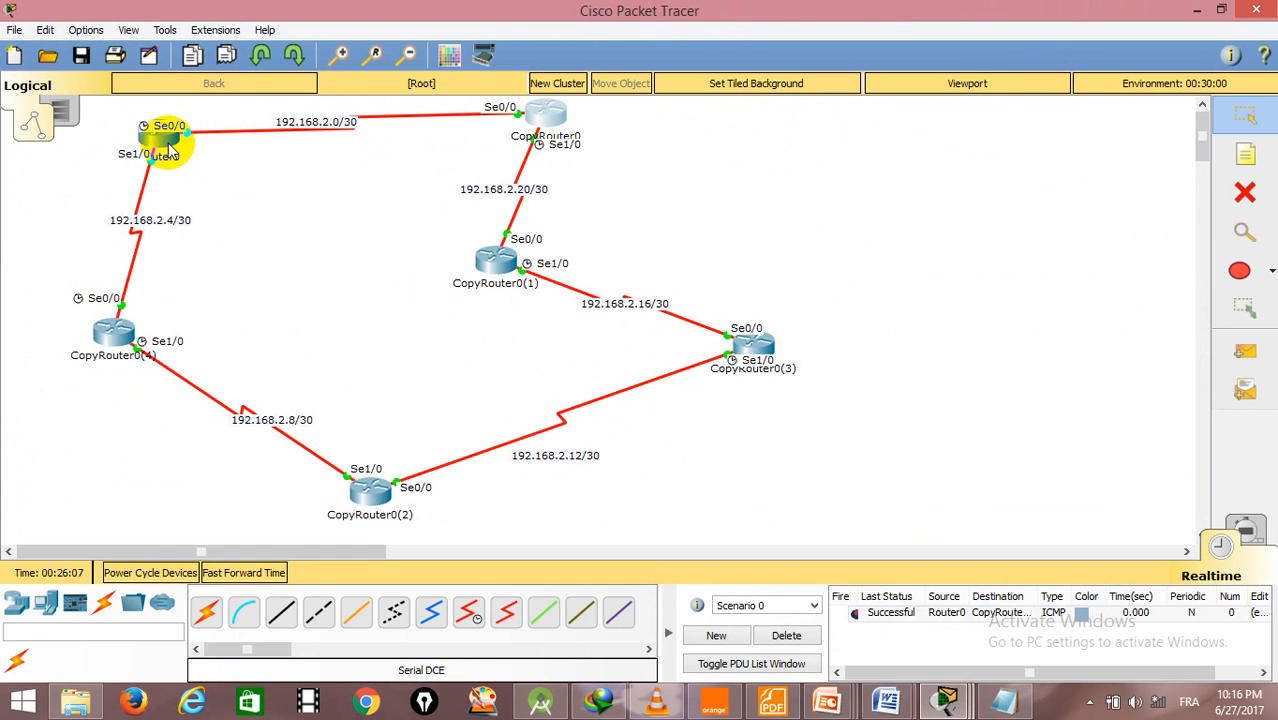
pyautogui.moveTo(168, 143)
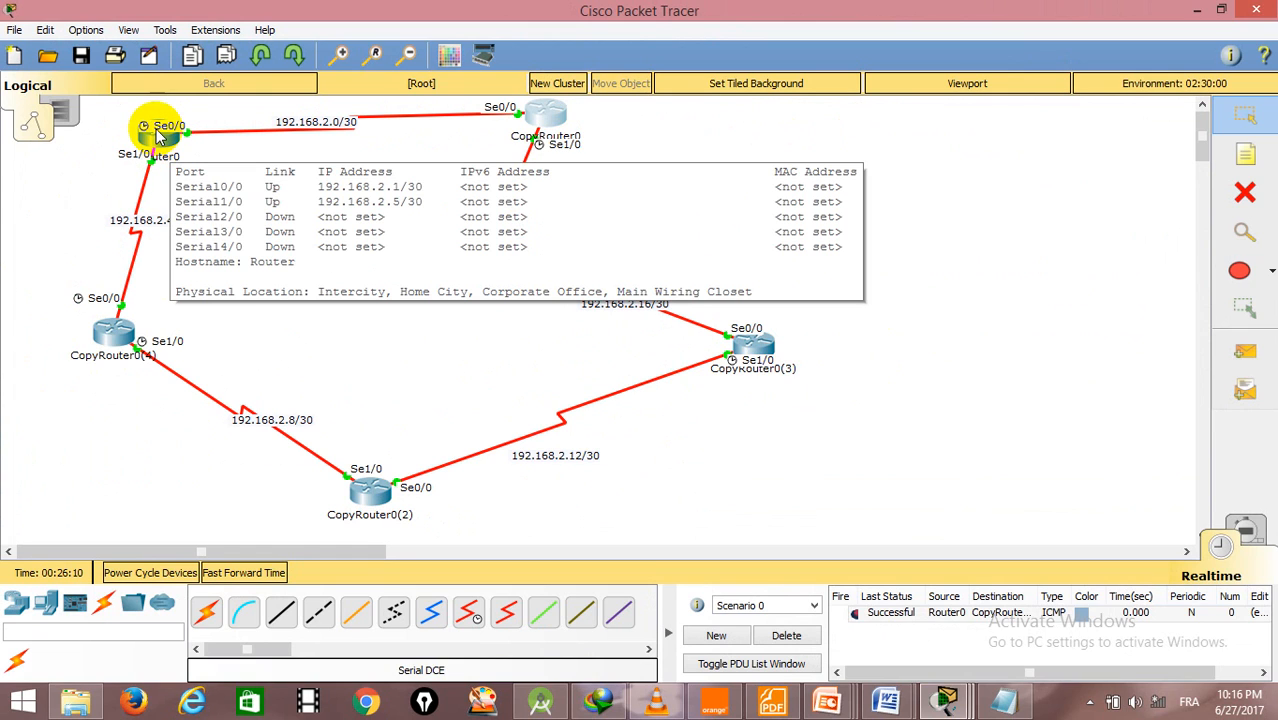
pyautogui.click(158, 141)
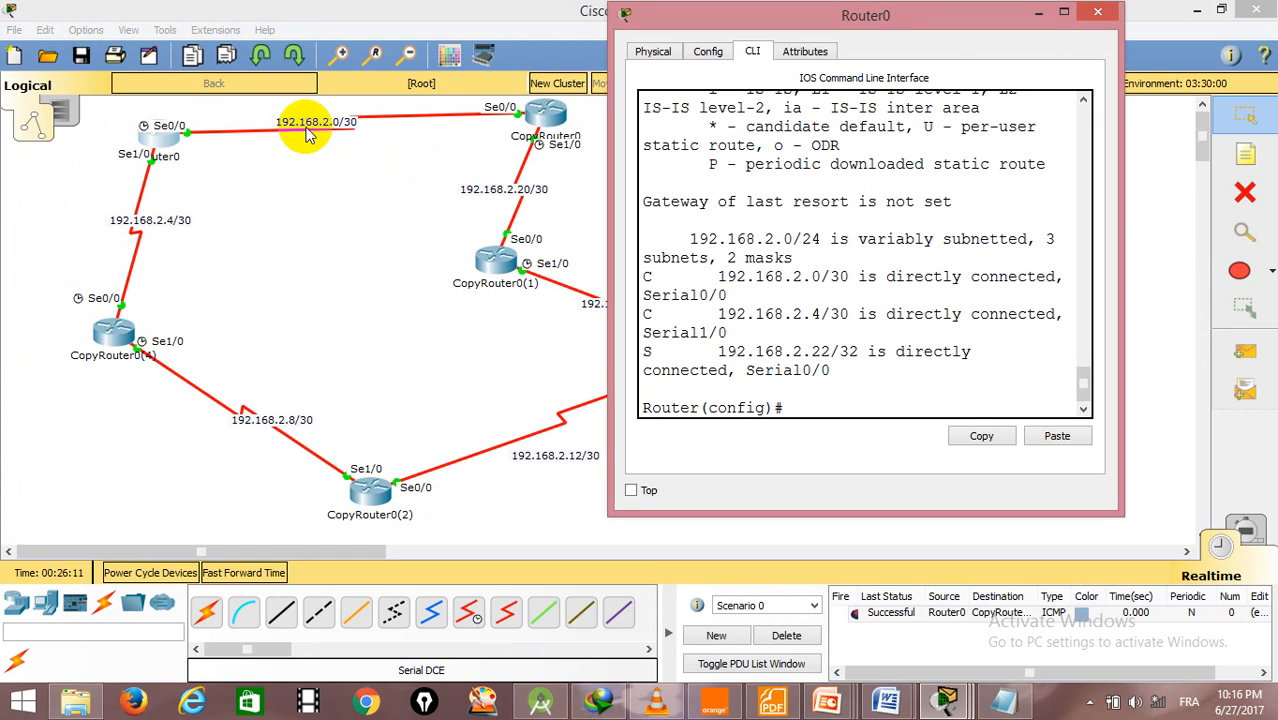
pyautogui.click(1094, 13)
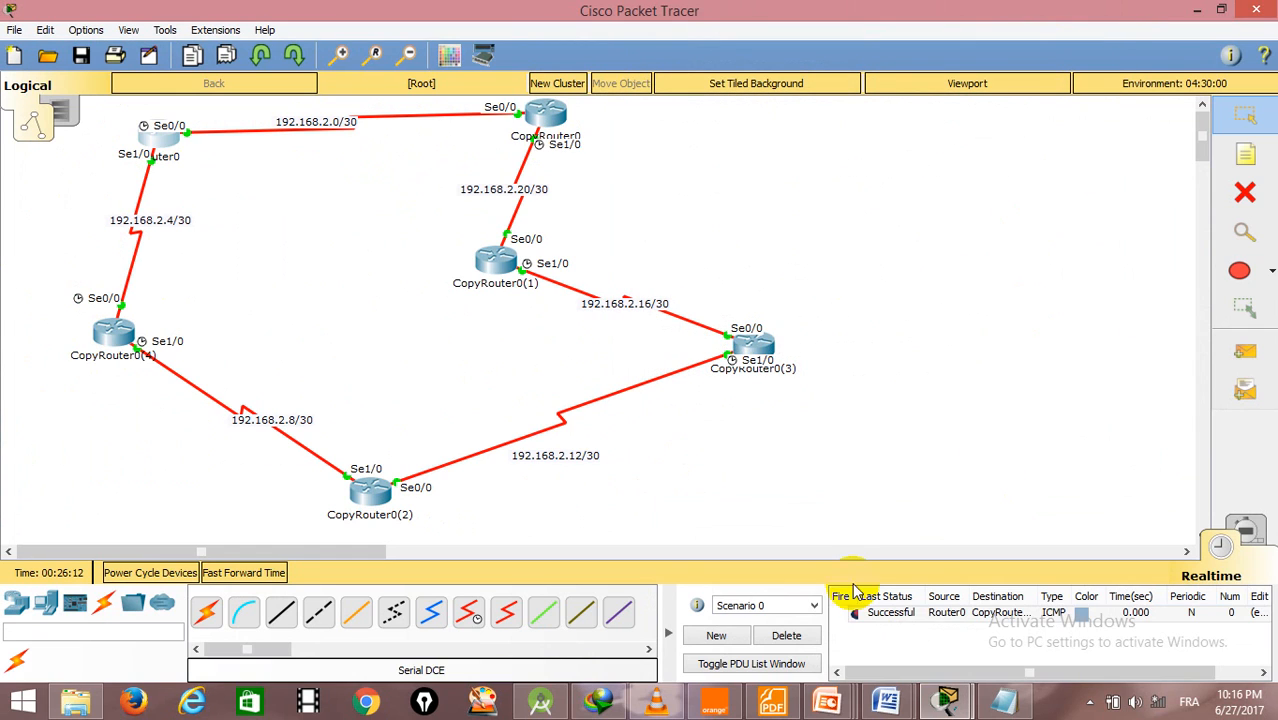
# - Delete the existing test scenario's PDU and send a new simple PDU from Router0 to CopyRouter0(2)
pyautogui.click(788, 637)
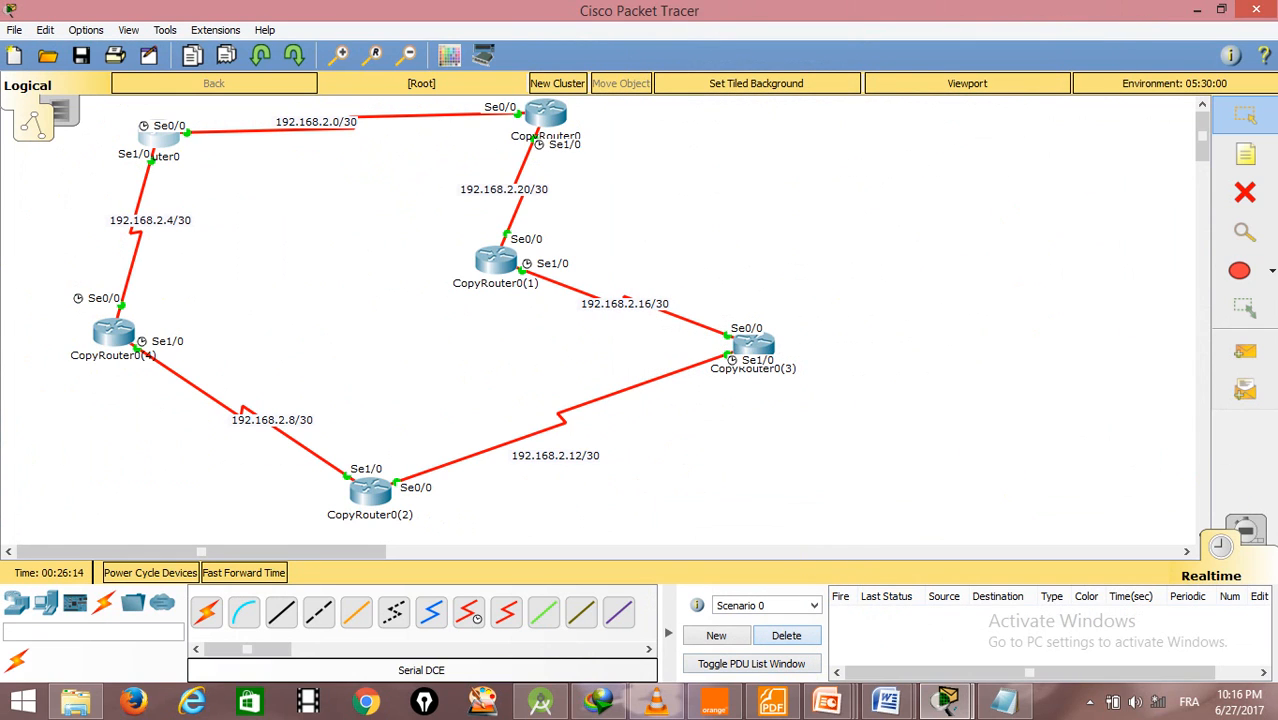
pyautogui.click(1245, 351)
pyautogui.click(148, 135)
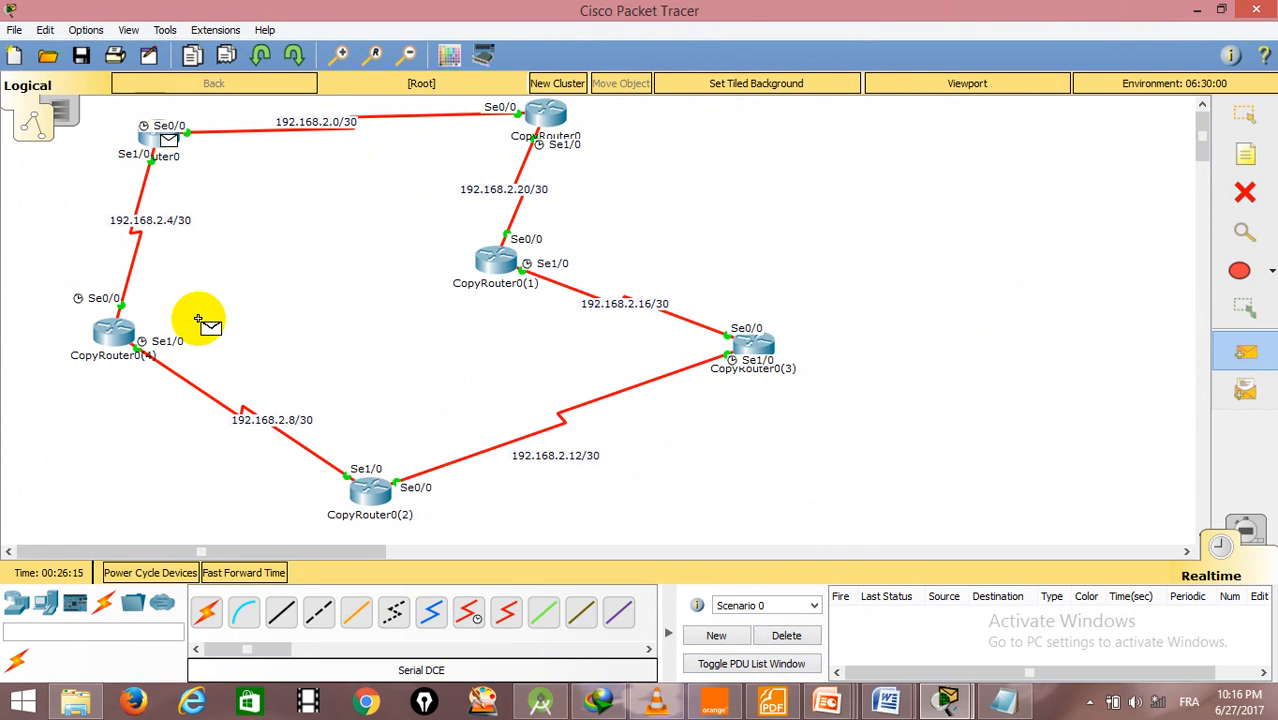
pyautogui.click(366, 490)
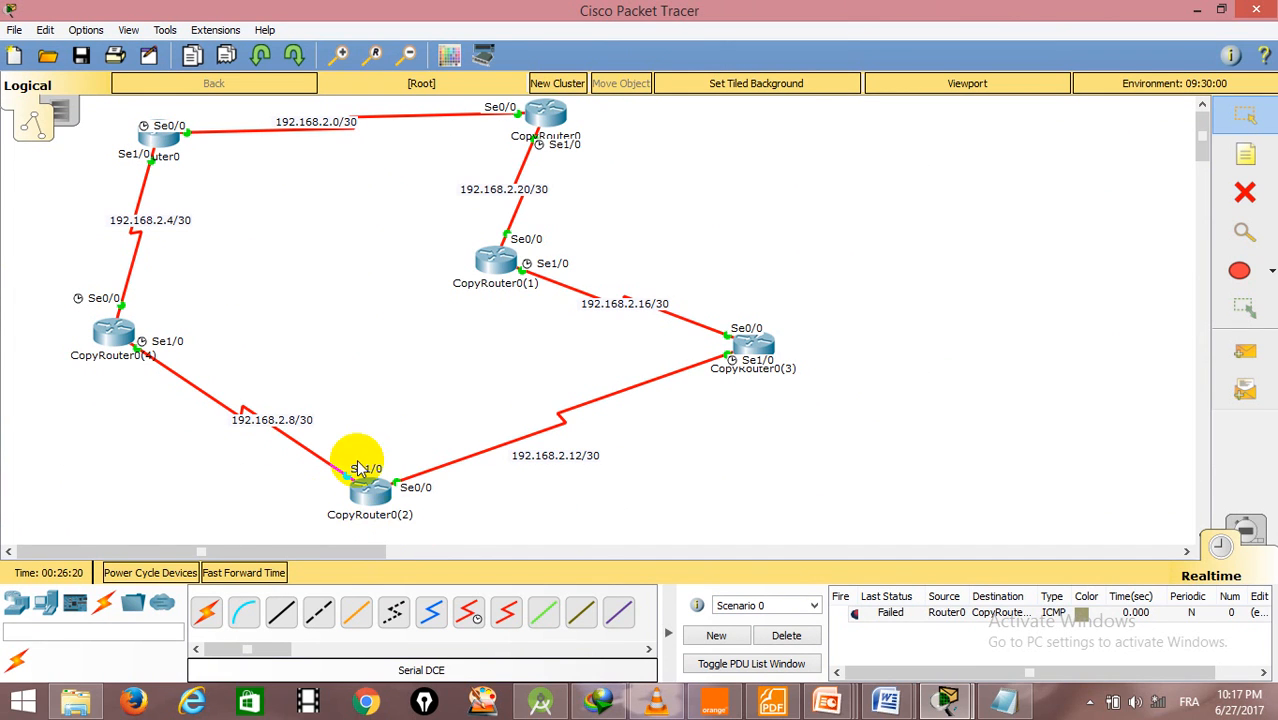
# - Reopen Router0's command line, review its routing table and return to an empty global configuration prompt
pyautogui.click(172, 133)
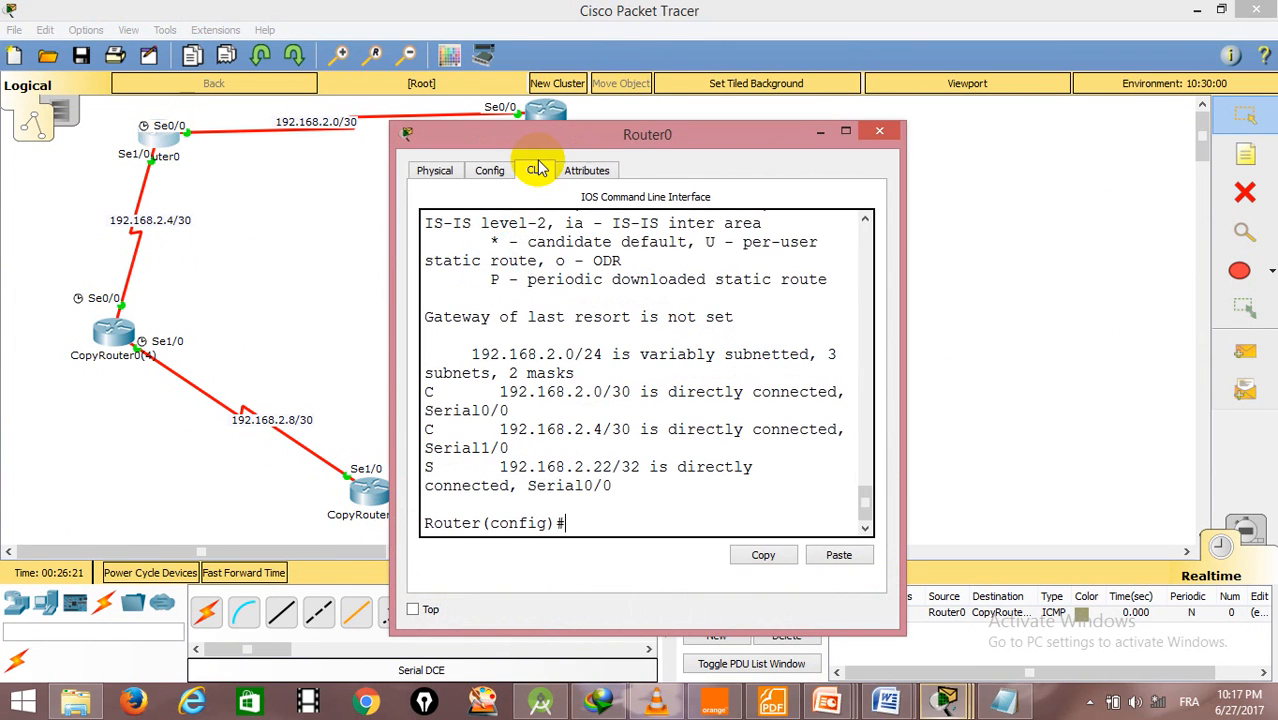
pyautogui.moveTo(642, 116); pyautogui.dragTo(895, 44)
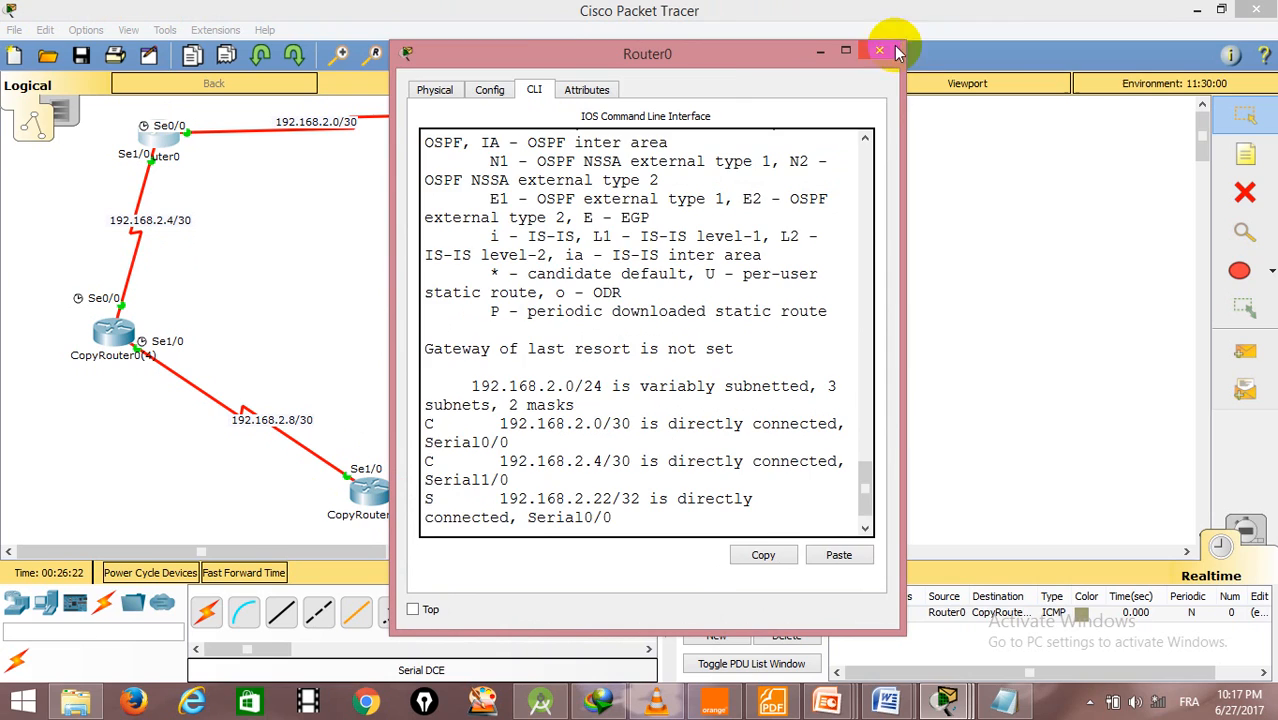
pyautogui.moveTo(712, 61); pyautogui.dragTo(936, 8)
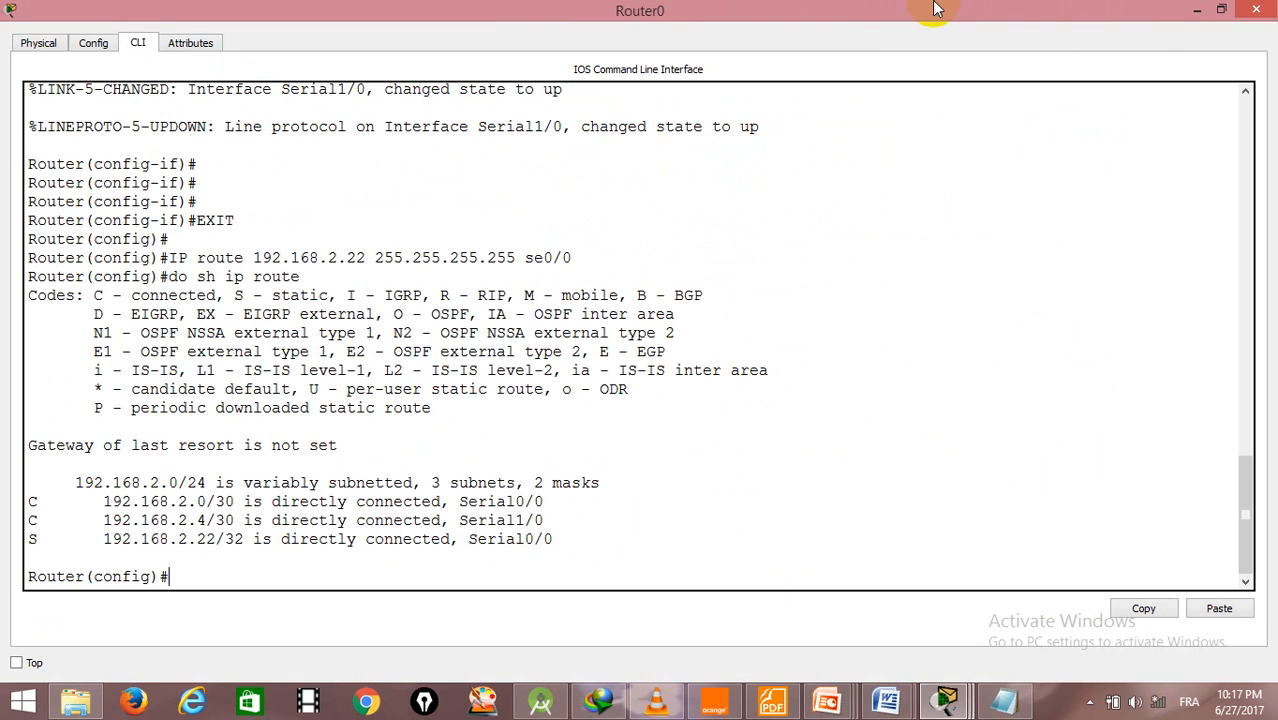
pyautogui.click(1221, 10)
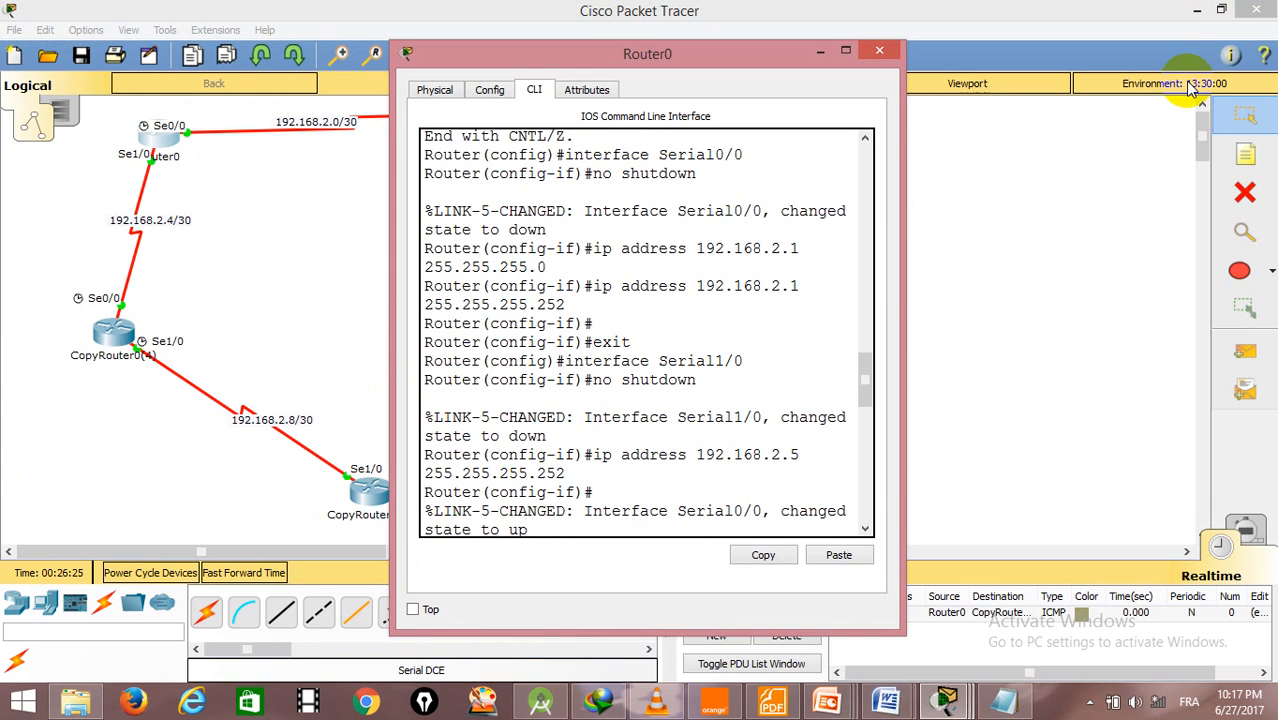
pyautogui.press('Return')
pyautogui.press('Return')
pyautogui.press('Return')
pyautogui.press('Return')
# - Add a static route on Router0 to 192.168.2.8 with mask 255.255.255.252 through se1/0, and close the router's window
pyautogui.write('ig)#ip rou')
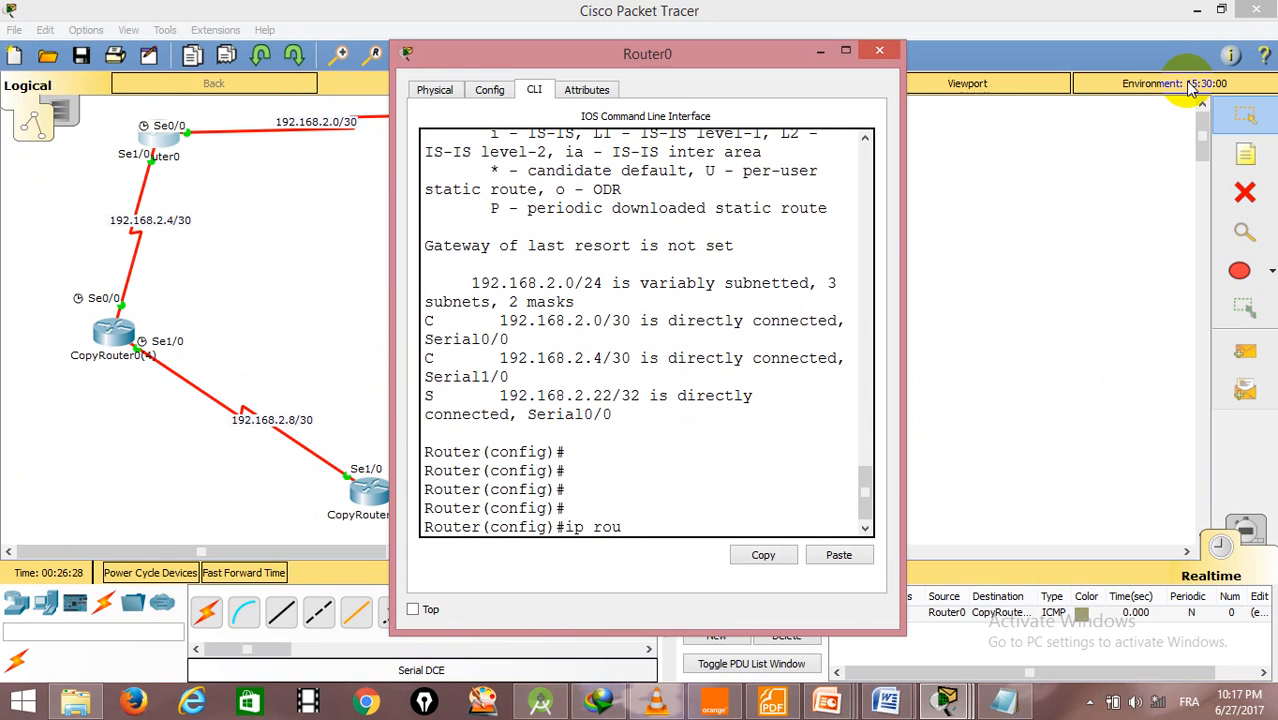
pyautogui.write('te 192.168.2')
pyautogui.write('.2.')
pyautogui.write('8')
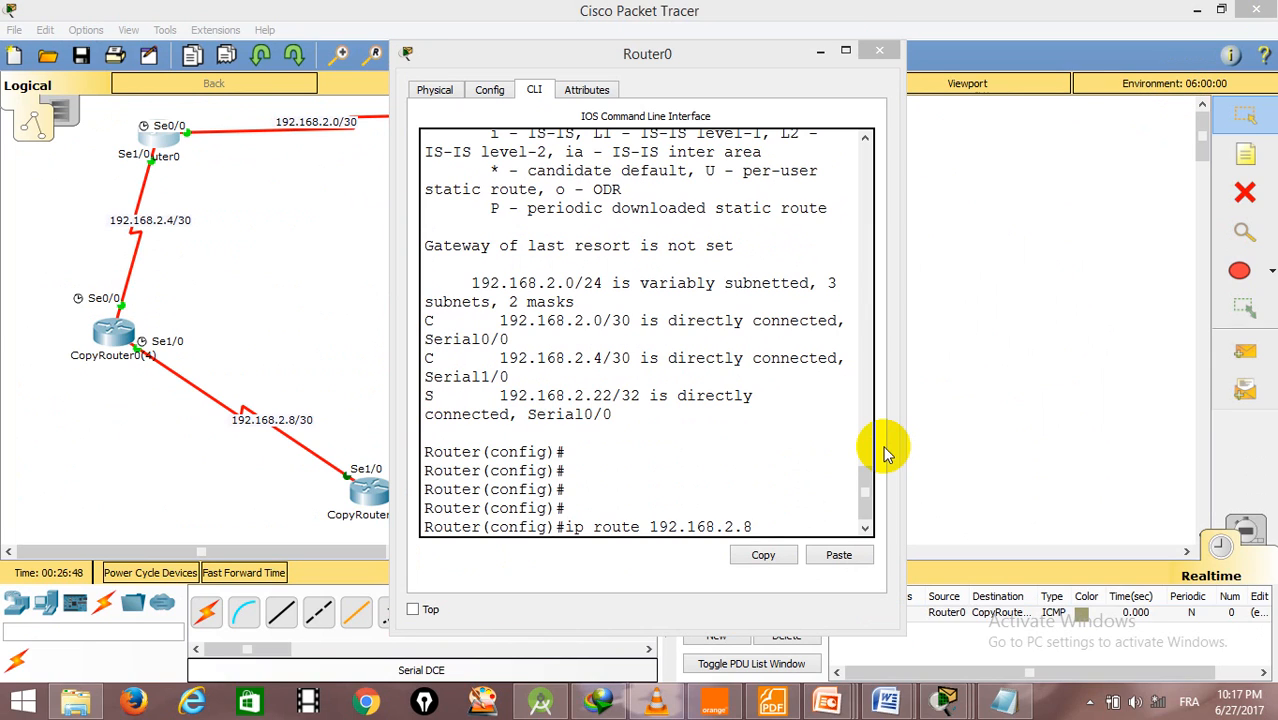
pyautogui.click(827, 515)
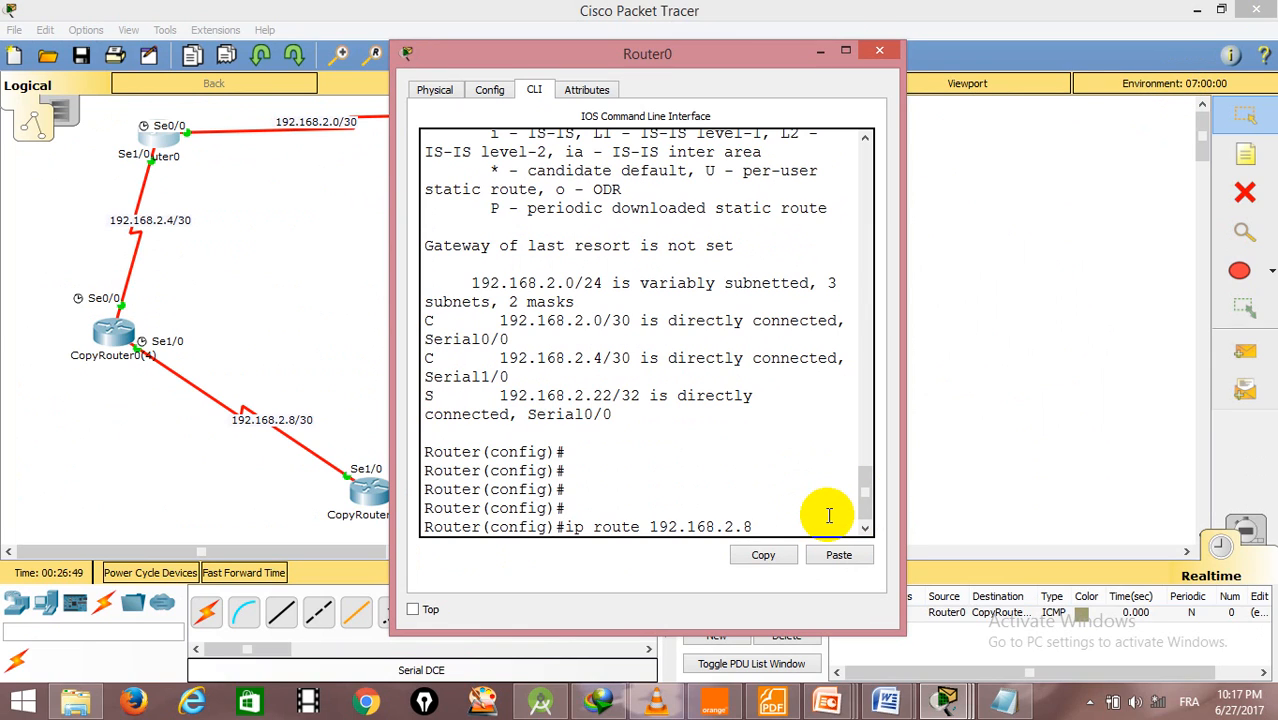
pyautogui.write('255.255.255')
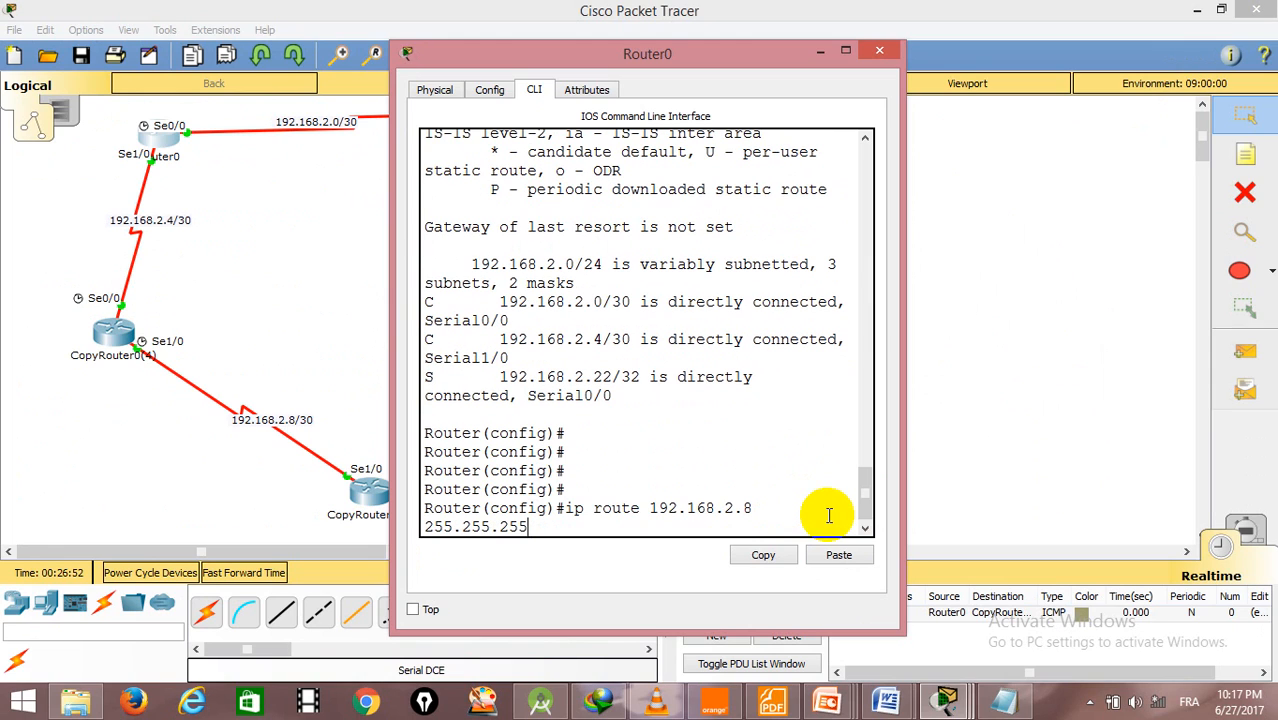
pyautogui.write('.252 se1/0')
pyautogui.press('Return')
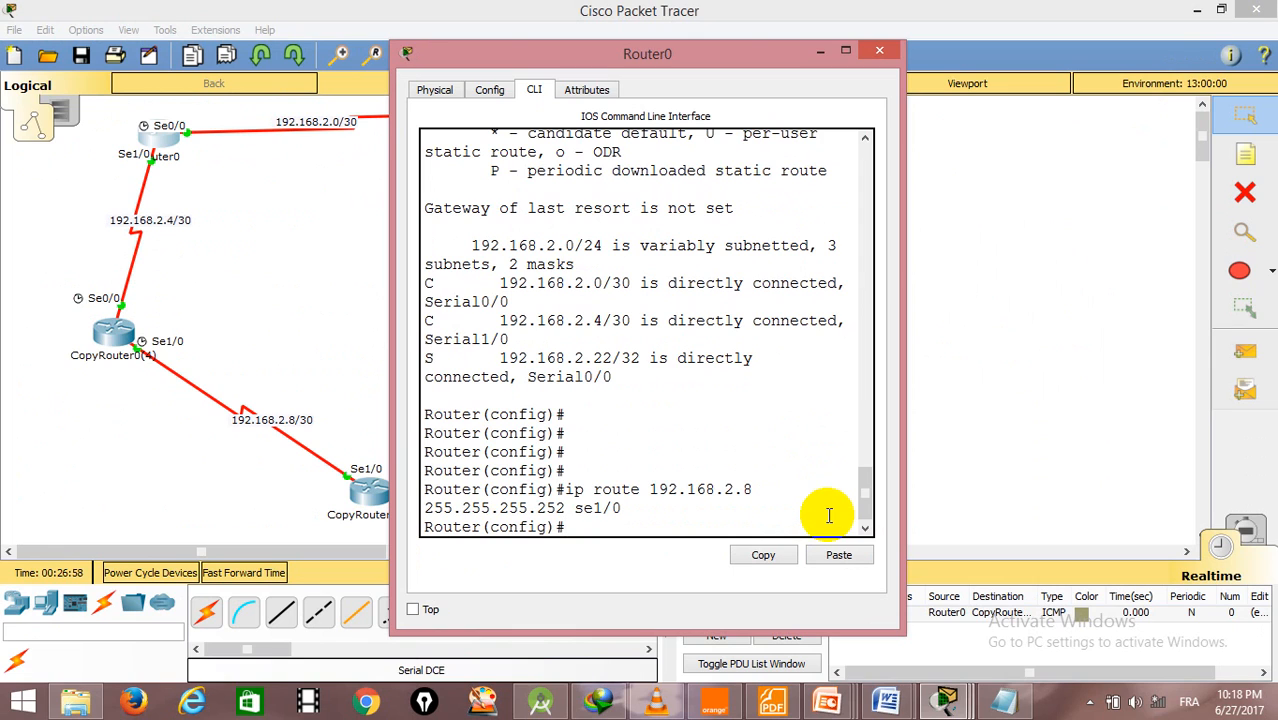
pyautogui.click(882, 52)
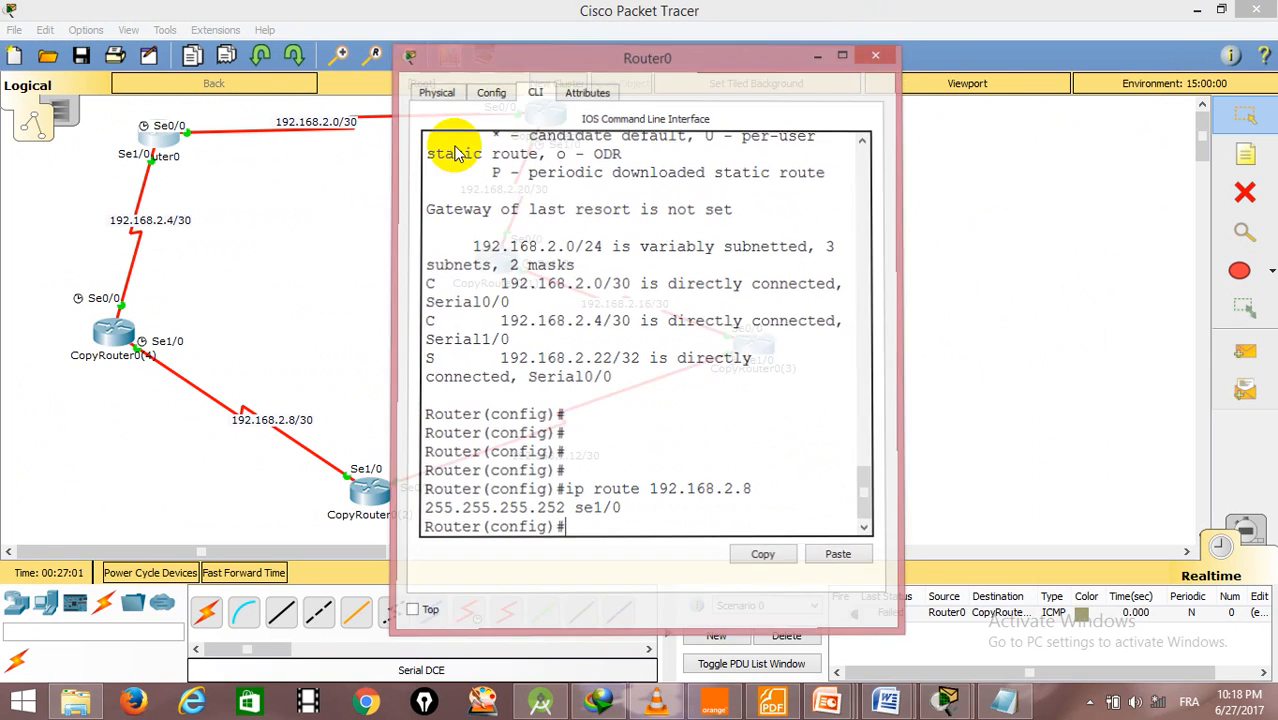
pyautogui.click(100, 330)
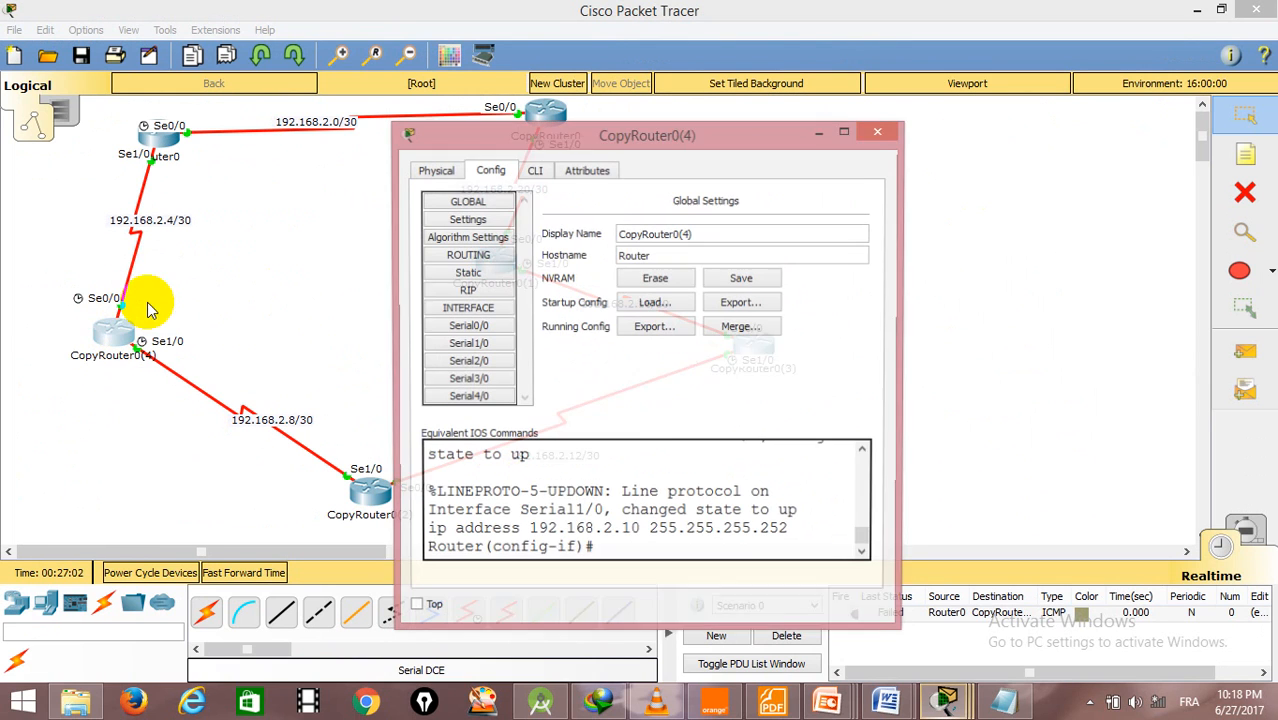
pyautogui.moveTo(536, 138); pyautogui.dragTo(747, 2)
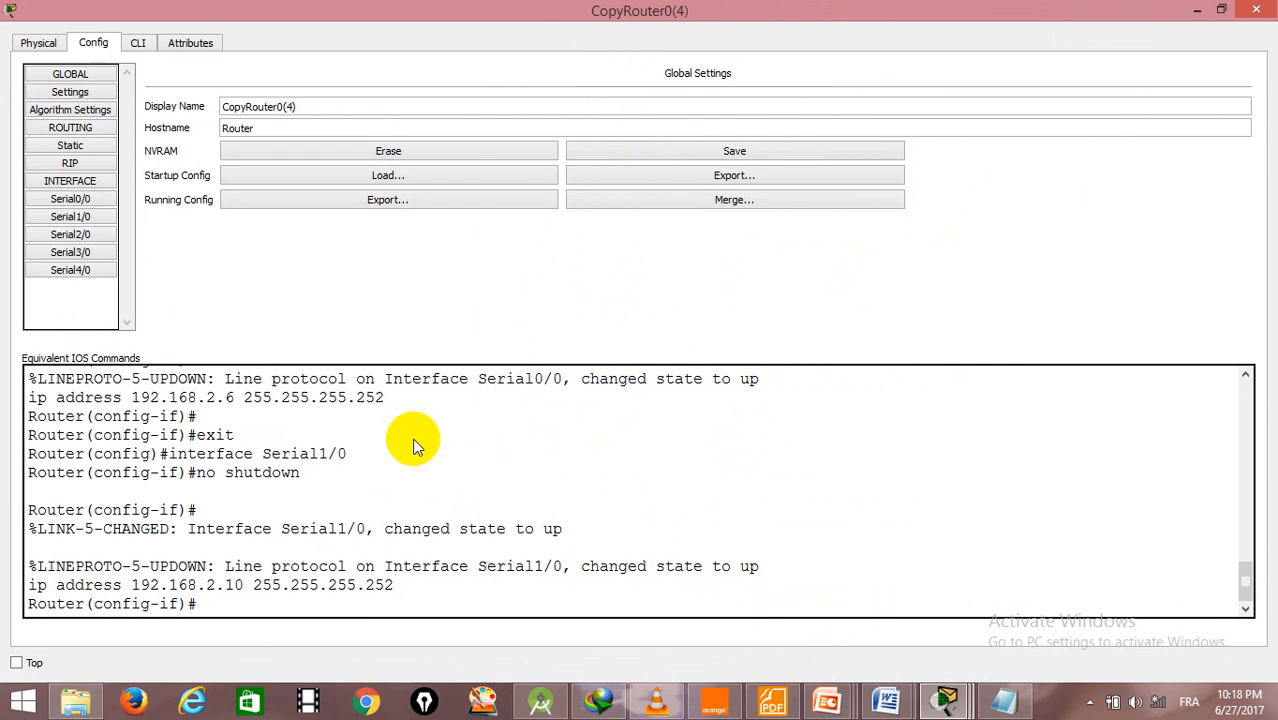
pyautogui.click(1256, 10)
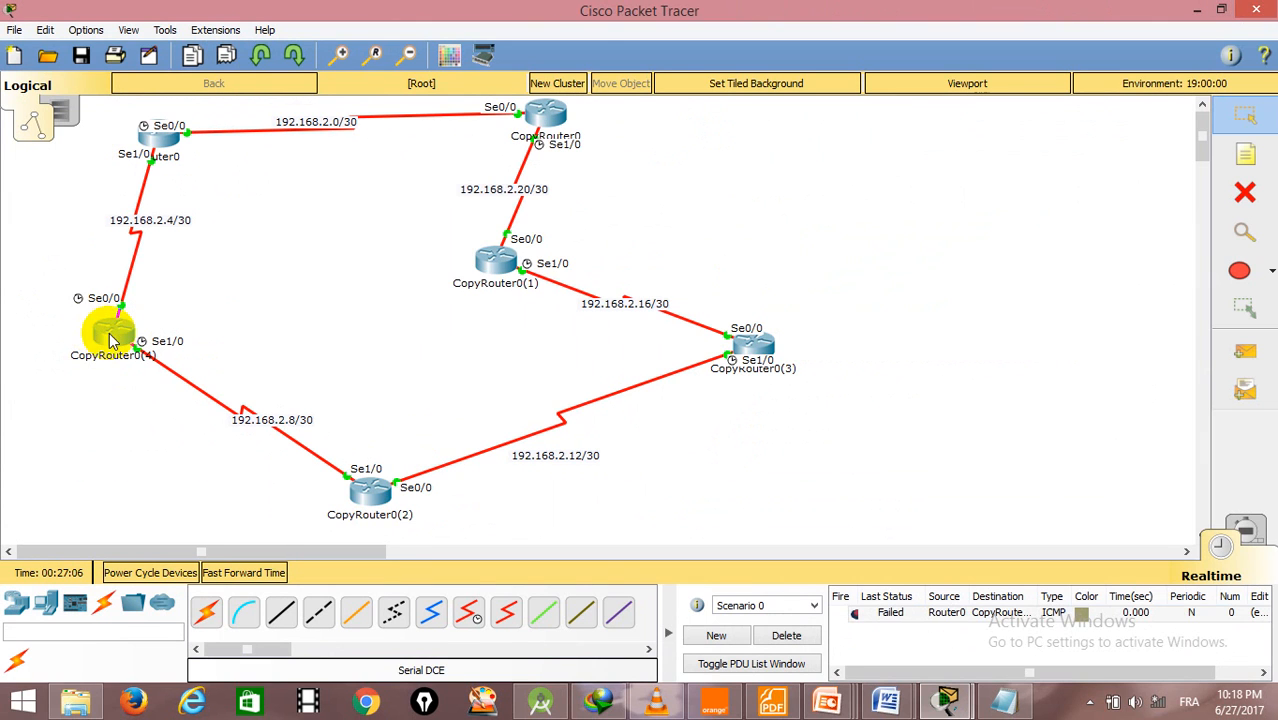
pyautogui.click(115, 332)
# - Open CopyRouter0(2)'s command line in an enlarged window and exit interface configuration to the global configuration prompt
pyautogui.click(370, 490)
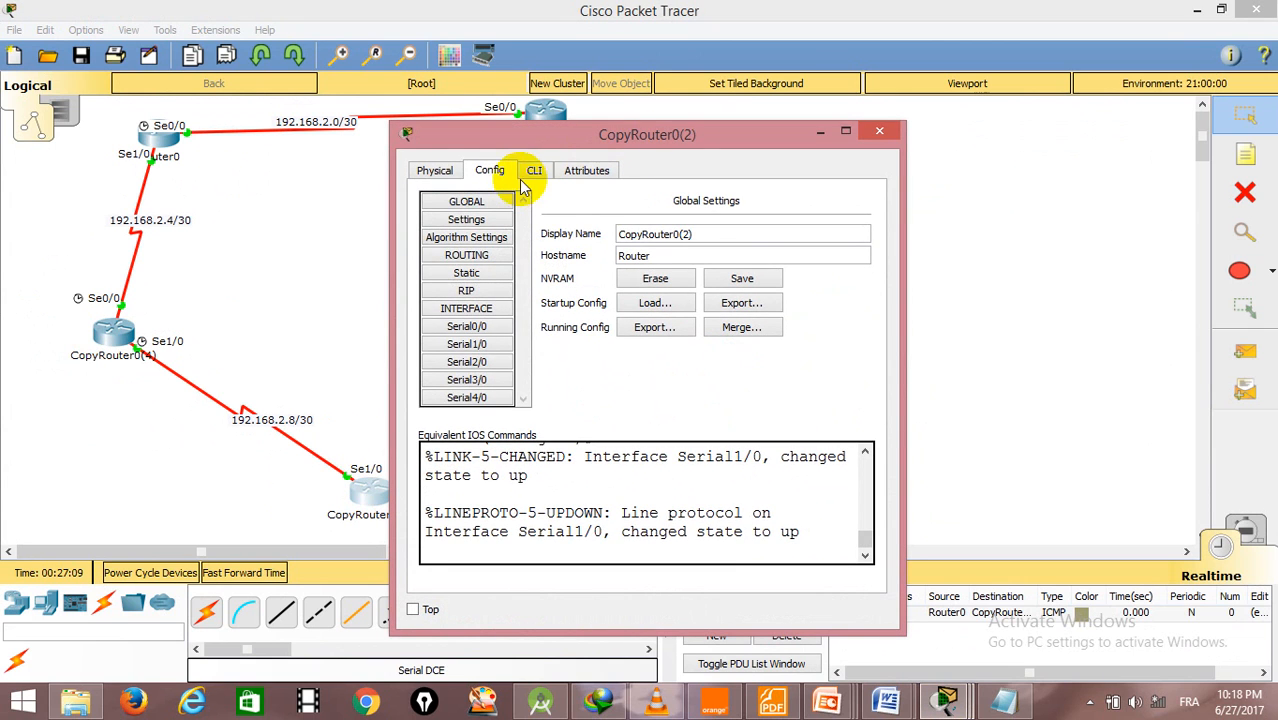
pyautogui.click(535, 172)
pyautogui.moveTo(599, 132); pyautogui.dragTo(728, 5)
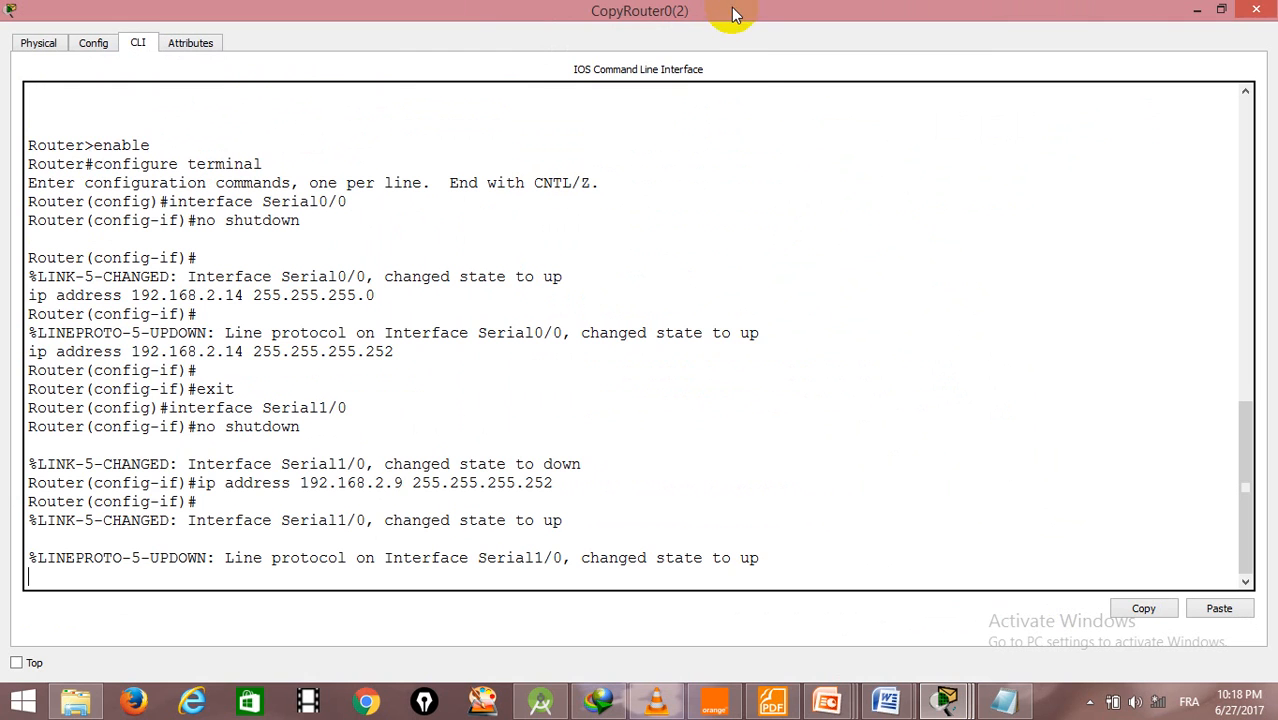
pyautogui.press('Return')
pyautogui.press('Return')
pyautogui.press('Return')
pyautogui.press('Return')
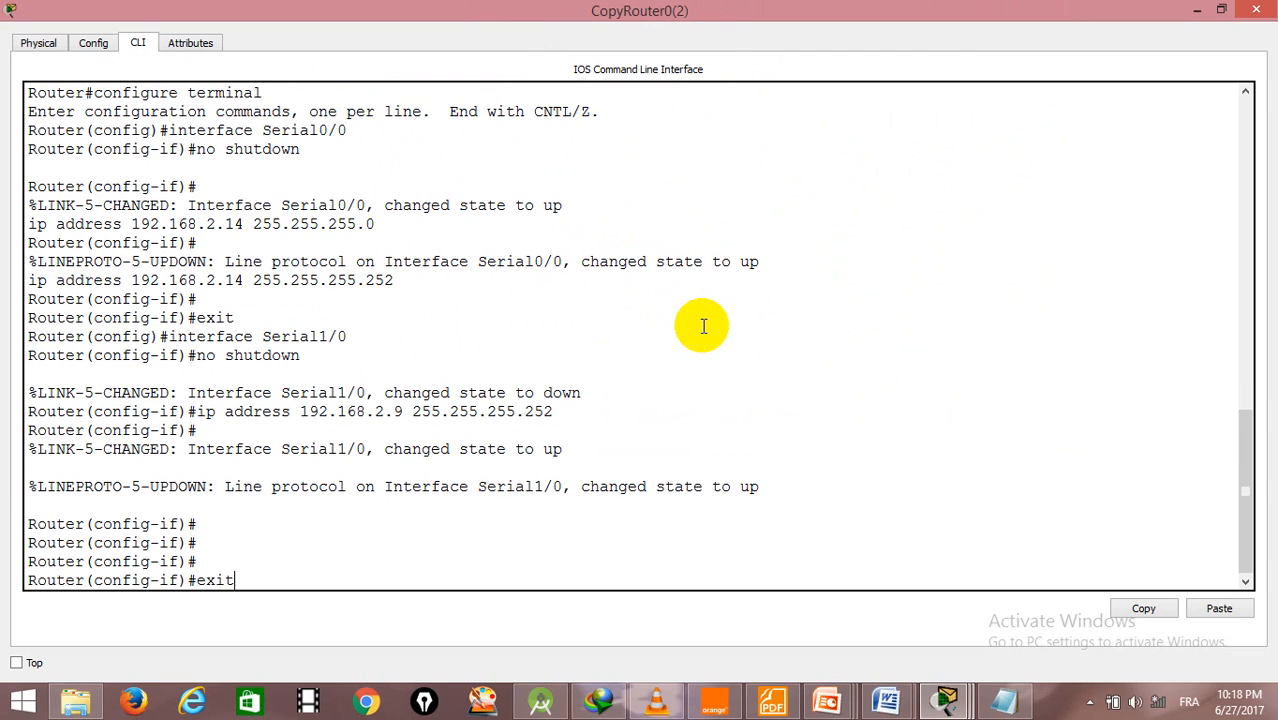
pyautogui.write('exit')
pyautogui.press('Return')
# - Add a static route on CopyRouter0(2) to 192.168.2.4 with mask 255.255.255.252 through se1/0
pyautogui.write('ip r')
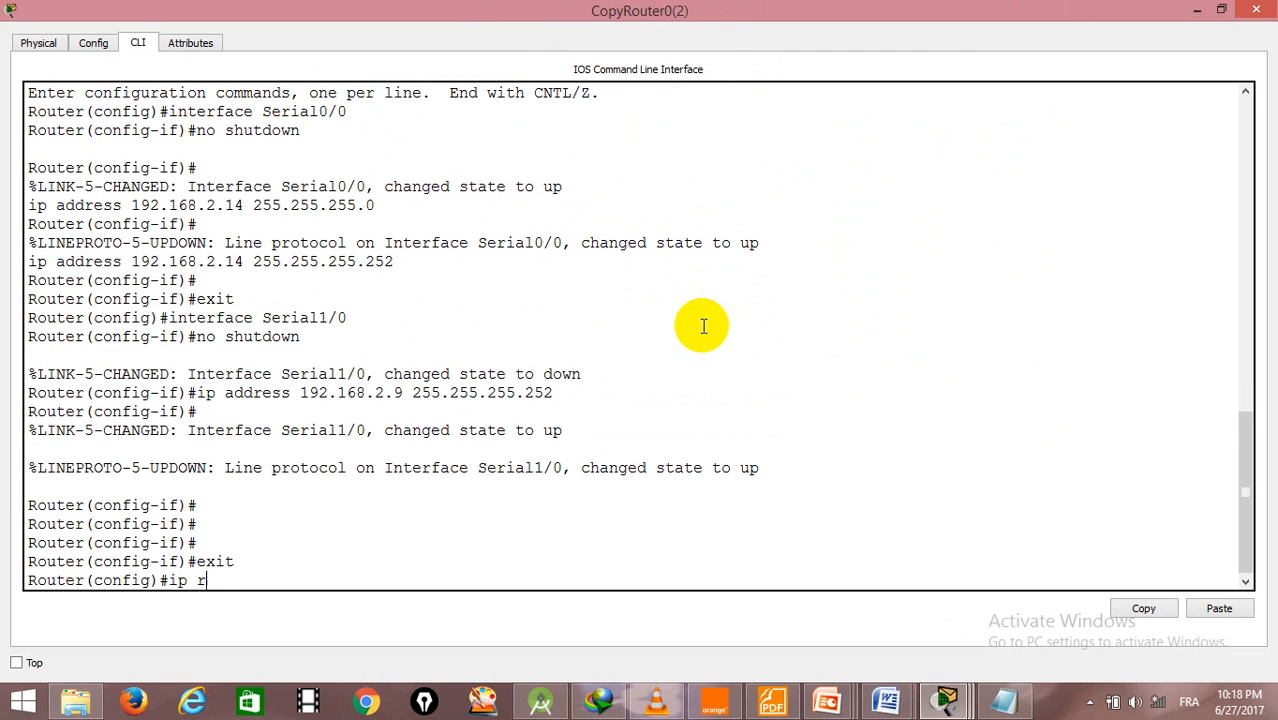
pyautogui.write('oute 192.168.2')
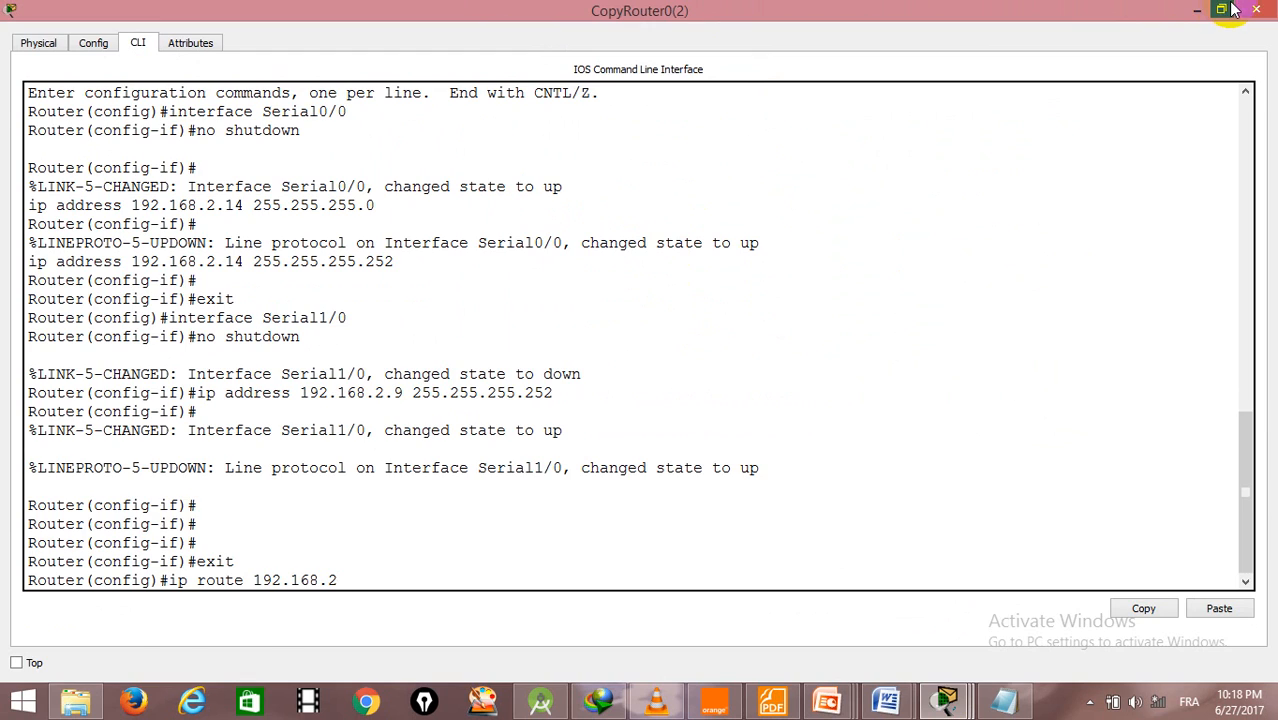
pyautogui.click(1230, 9)
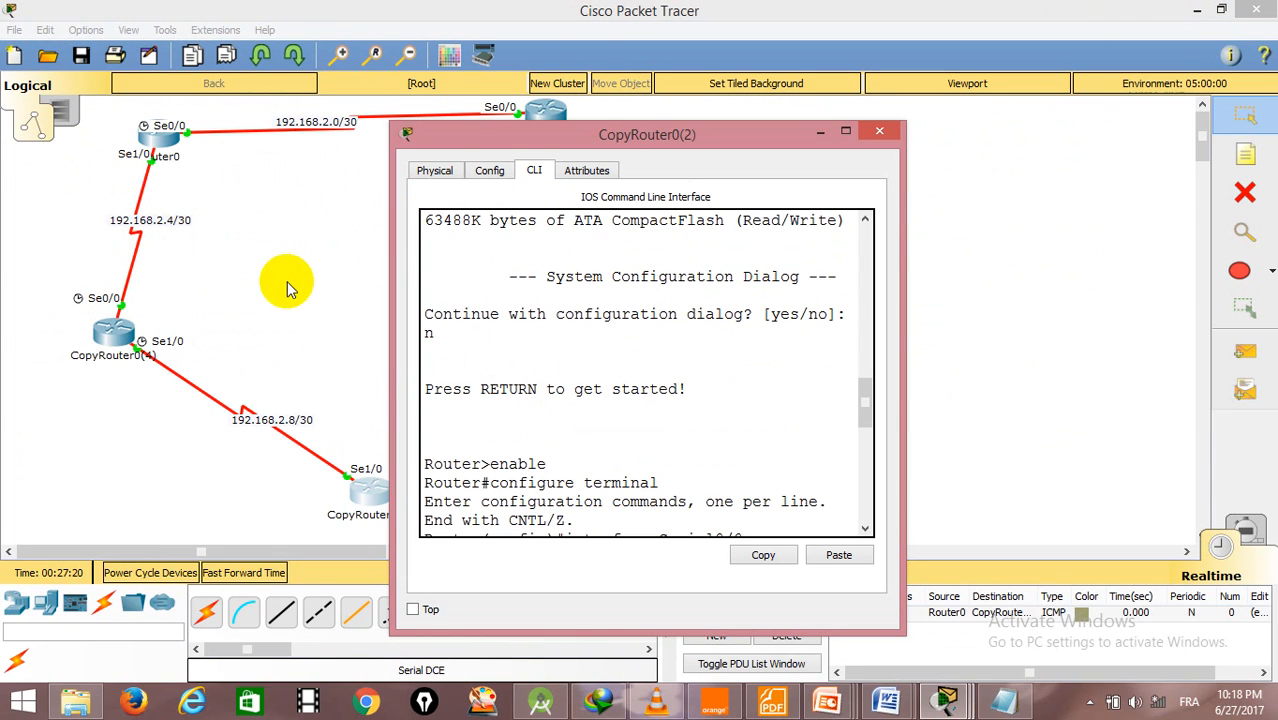
pyautogui.moveTo(865, 400); pyautogui.dragTo(866, 515)
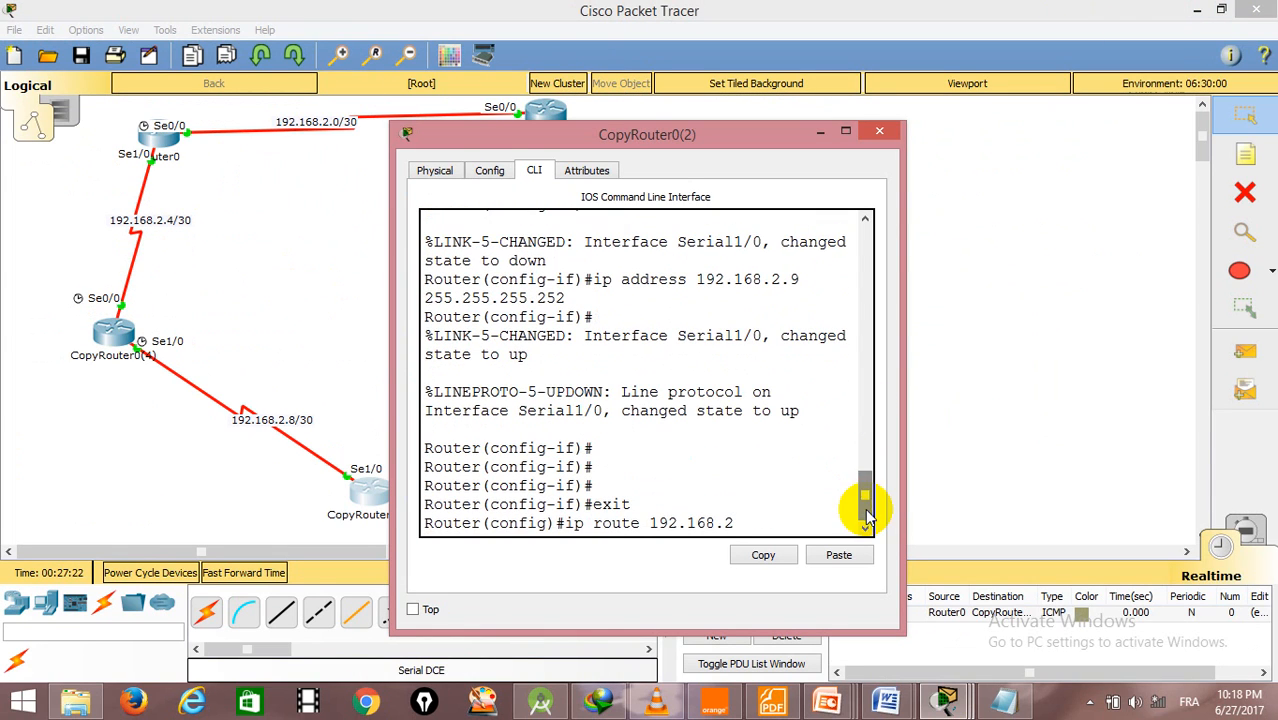
pyautogui.write('4')
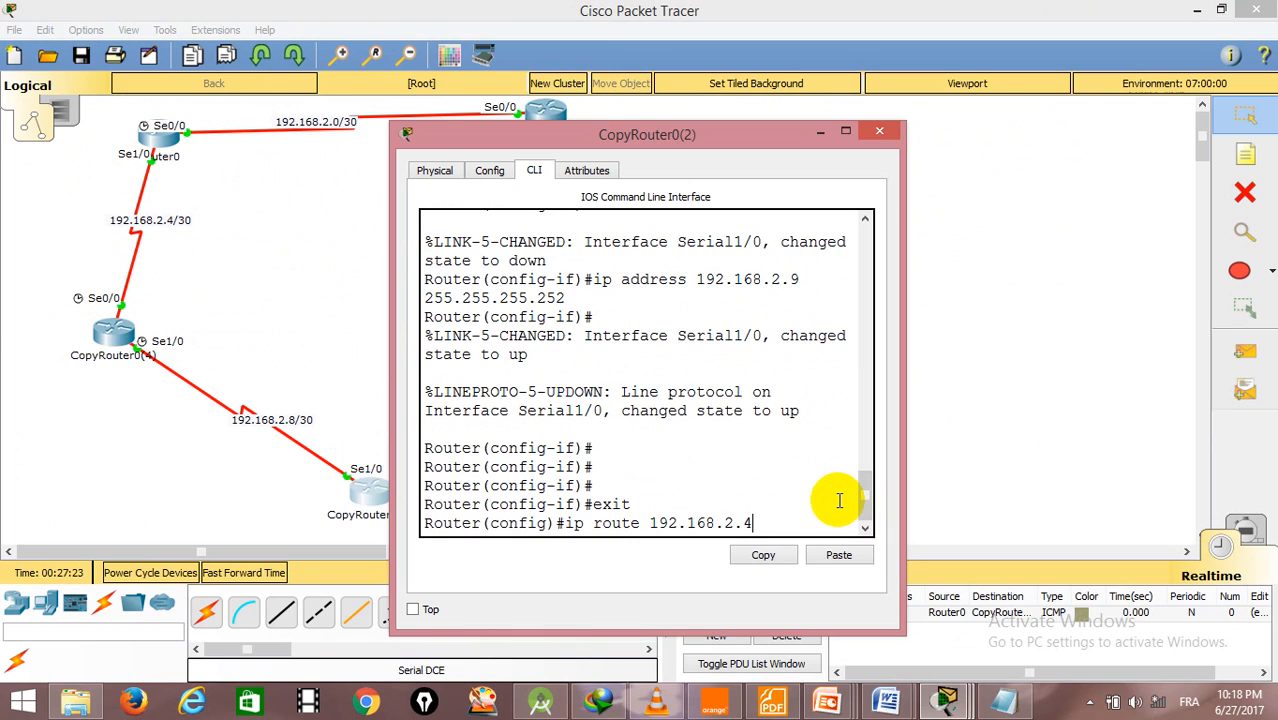
pyautogui.write(' 255.255.255.2')
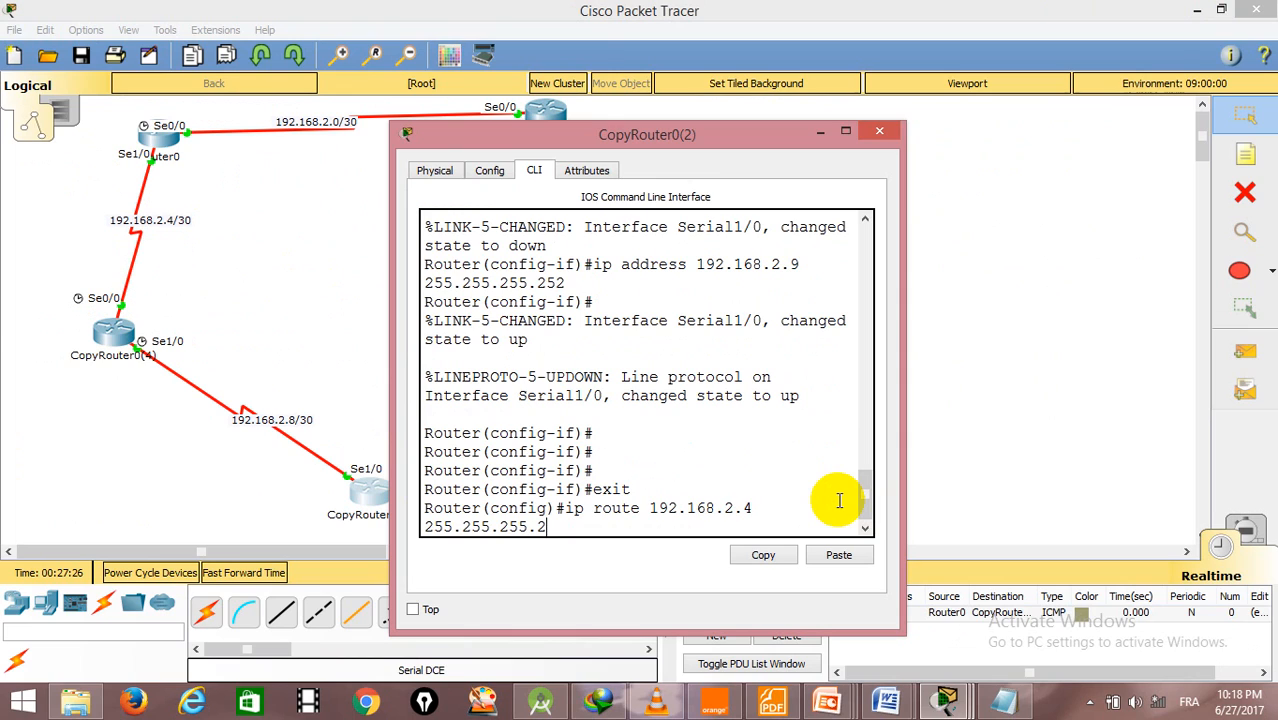
pyautogui.write('52 se1/0')
pyautogui.press('Return')
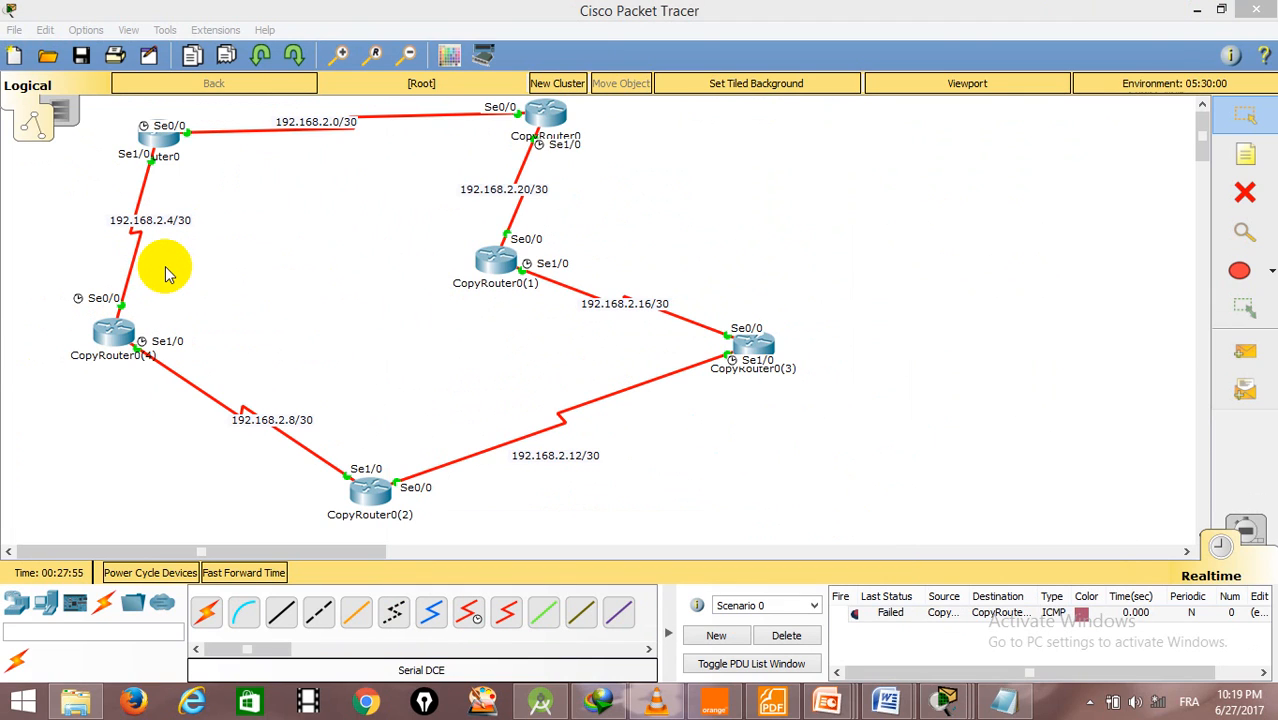
# - Send a simple PDU from Router0 to CopyRouter0(2) to test the new static routes
pyautogui.click(1245, 348)
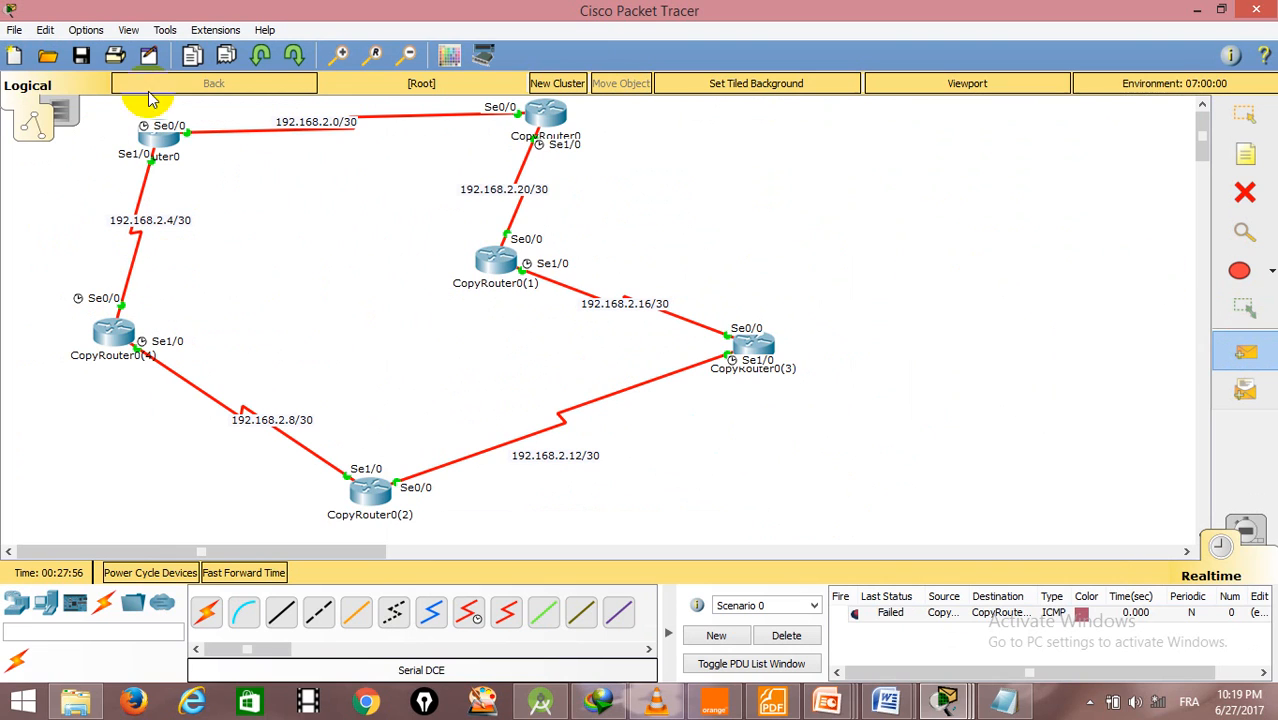
pyautogui.click(150, 135)
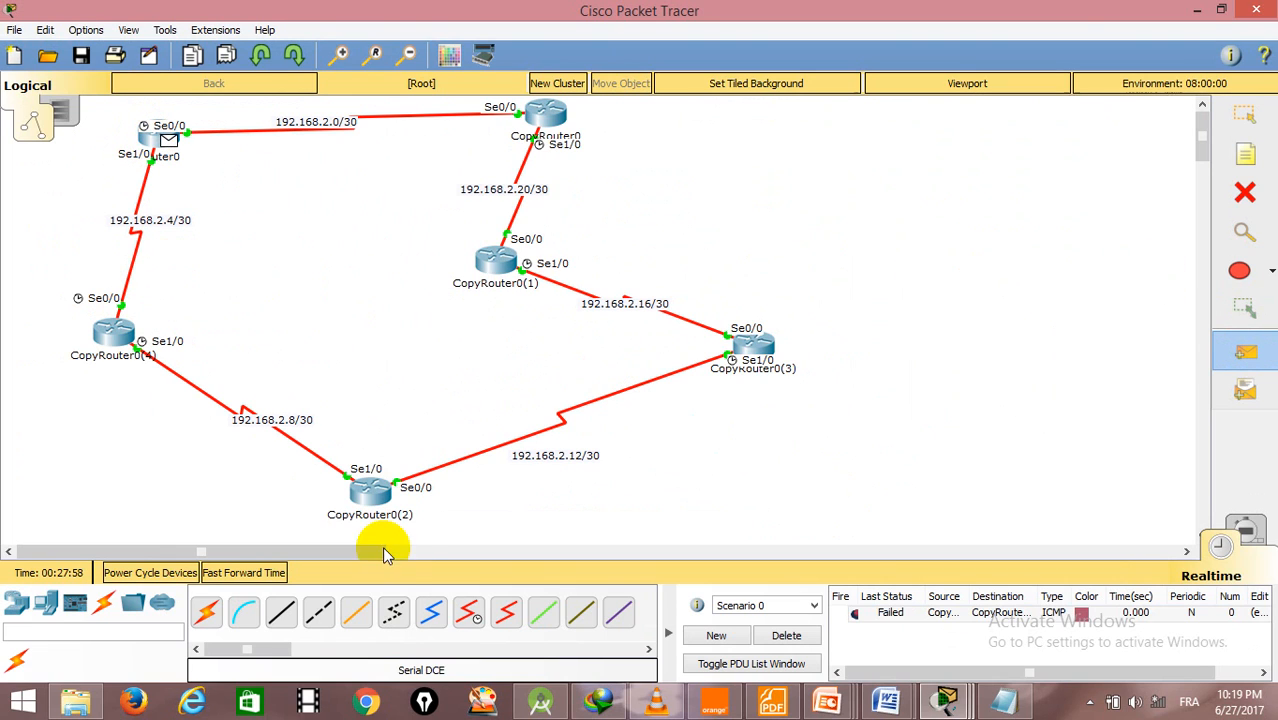
pyautogui.click(365, 490)
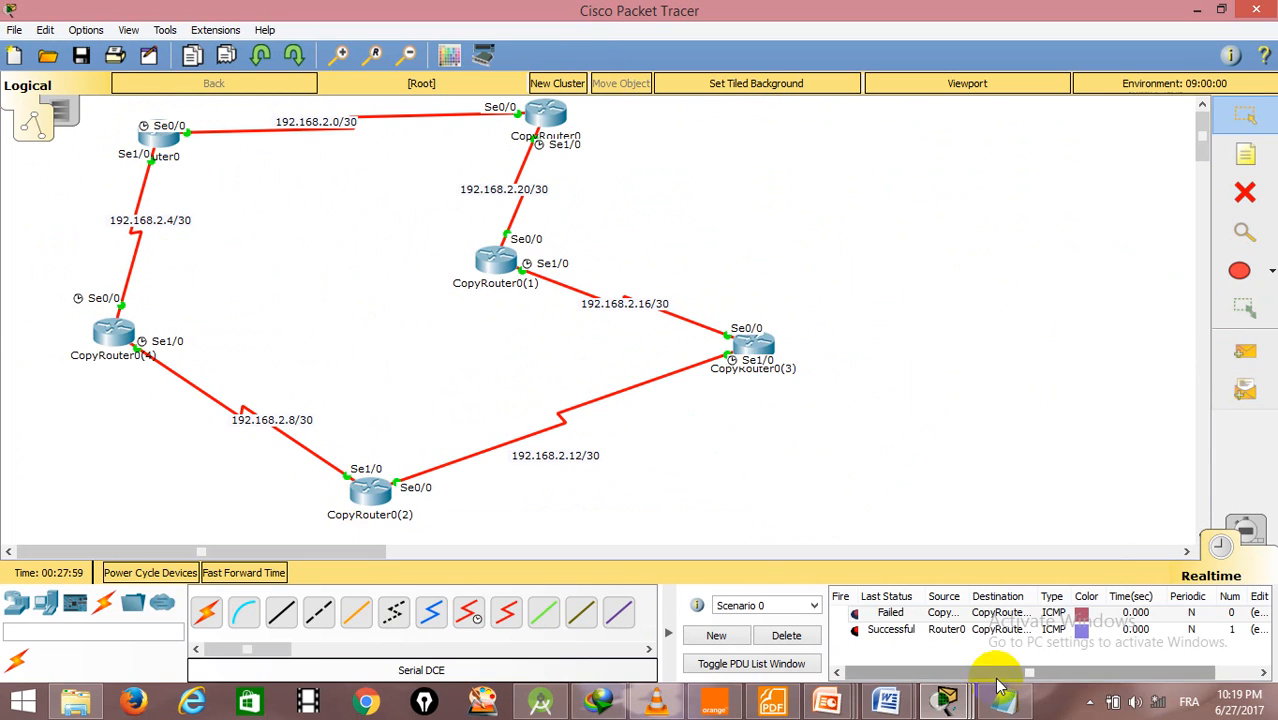